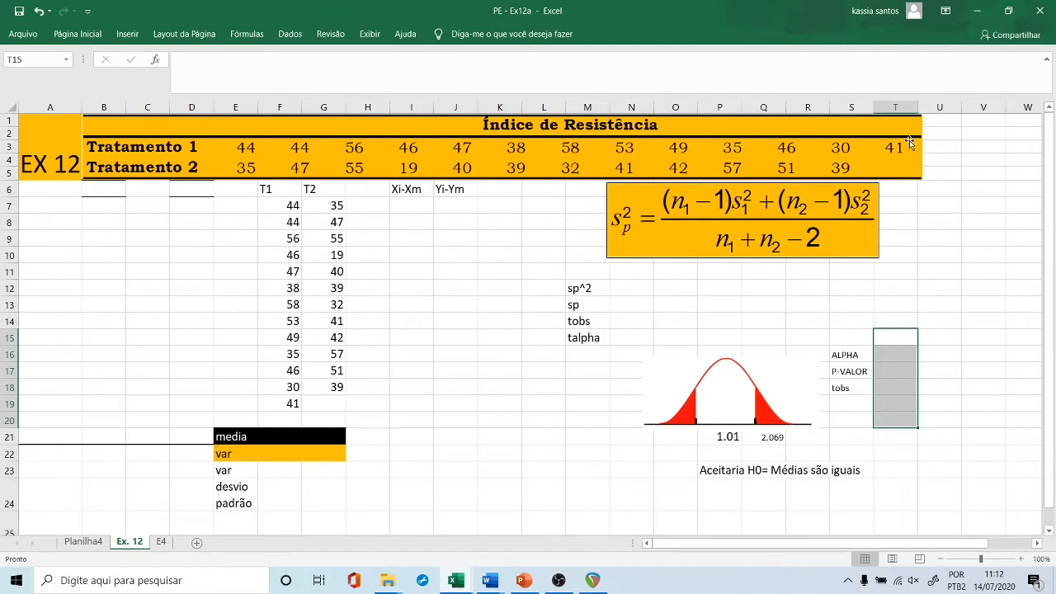
click(293, 206)
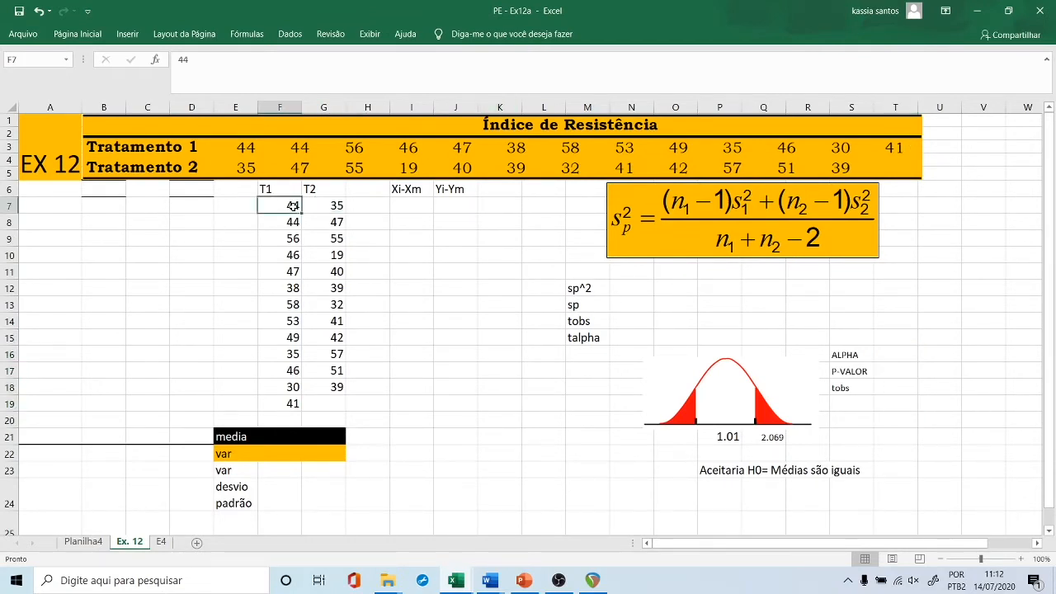
click(287, 222)
click(286, 239)
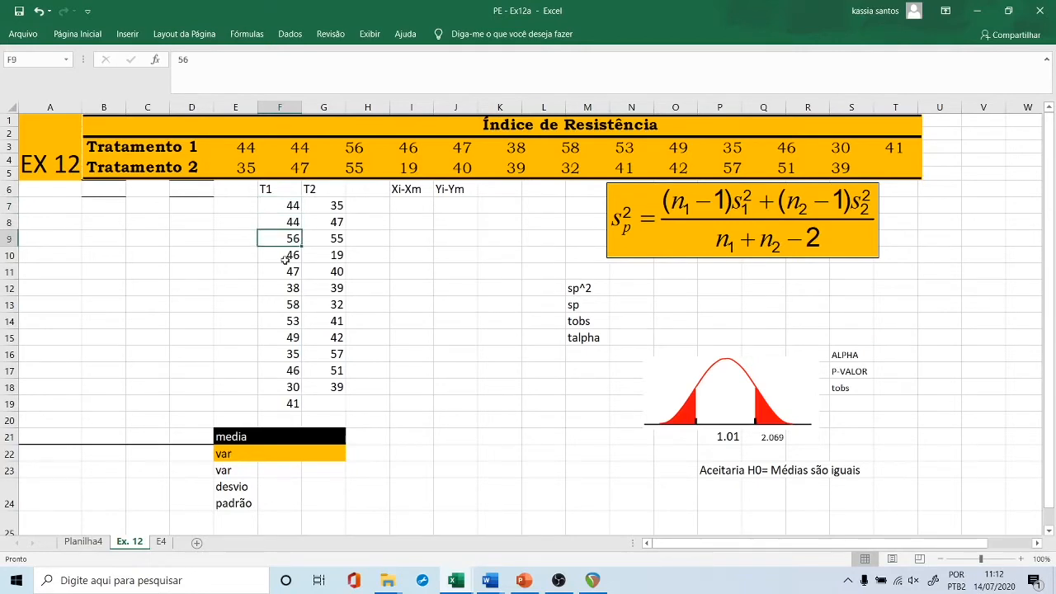
click(285, 271)
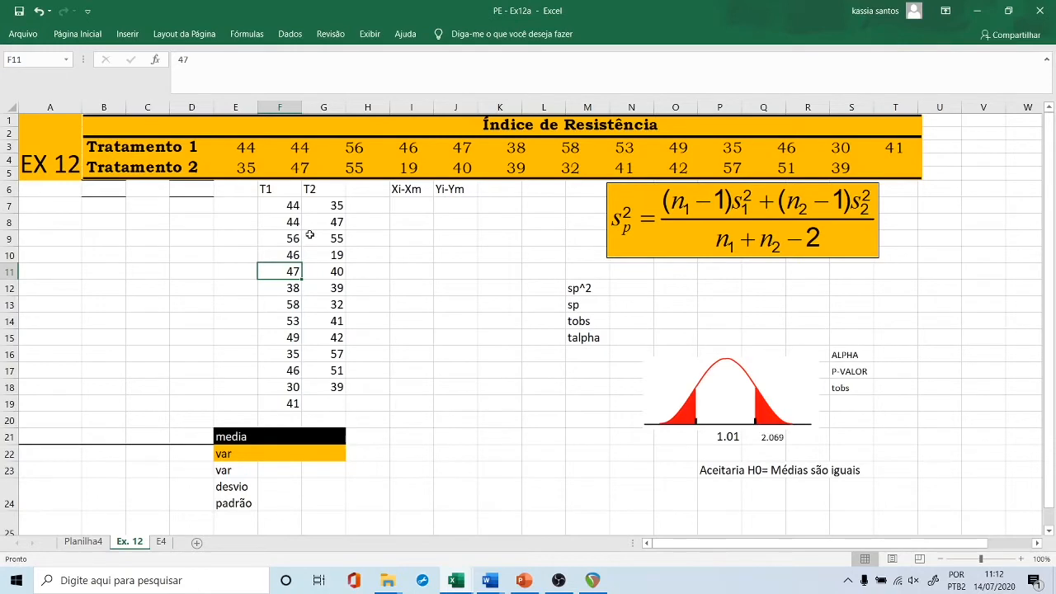
click(439, 467)
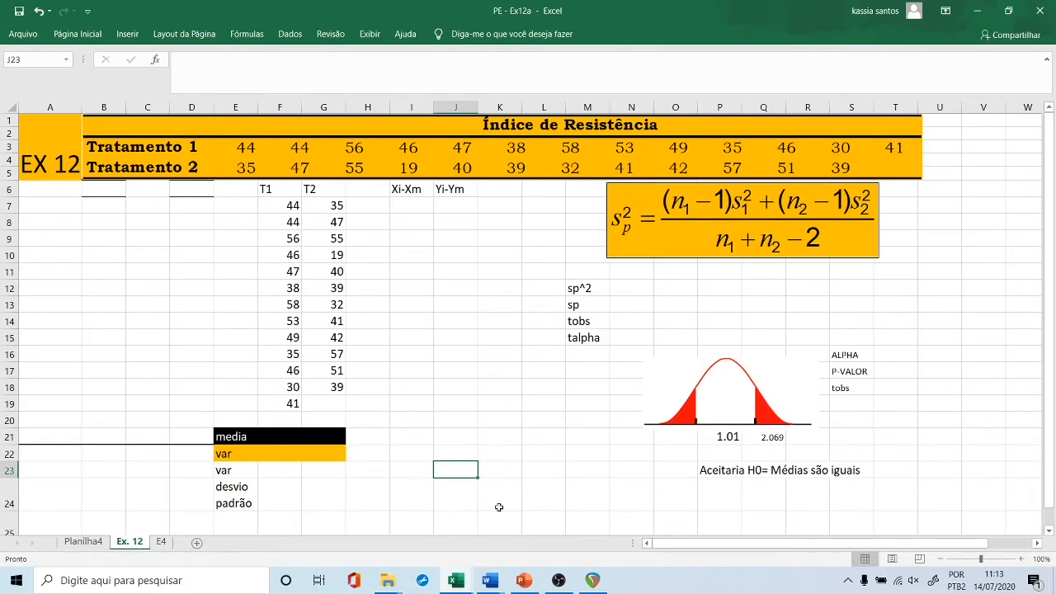
click(388, 485)
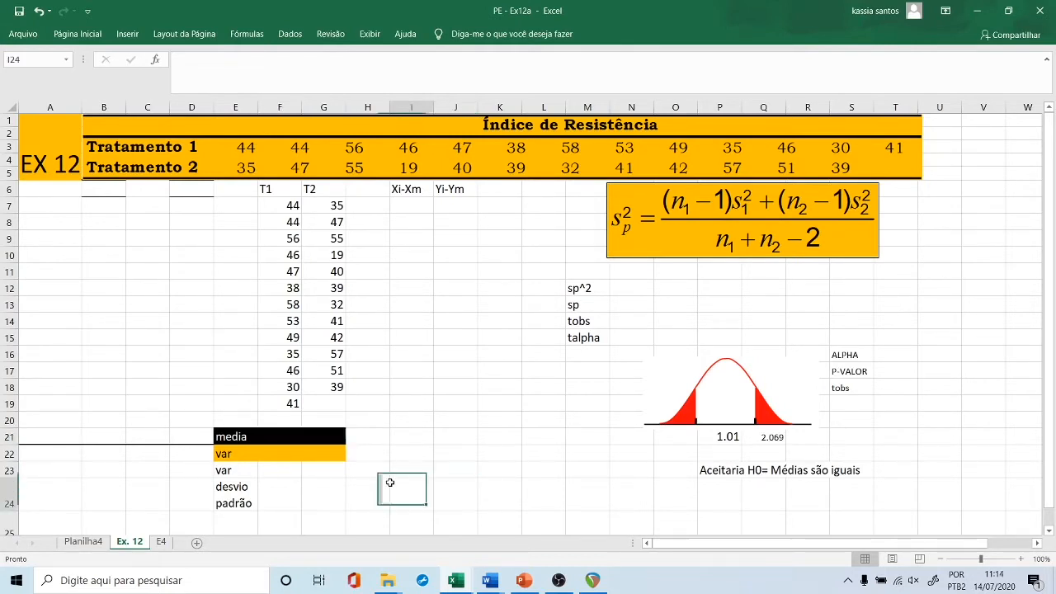
Calculate the T1 mean in F21 with the formula =soma(F7:F19)/13.
click(285, 434)
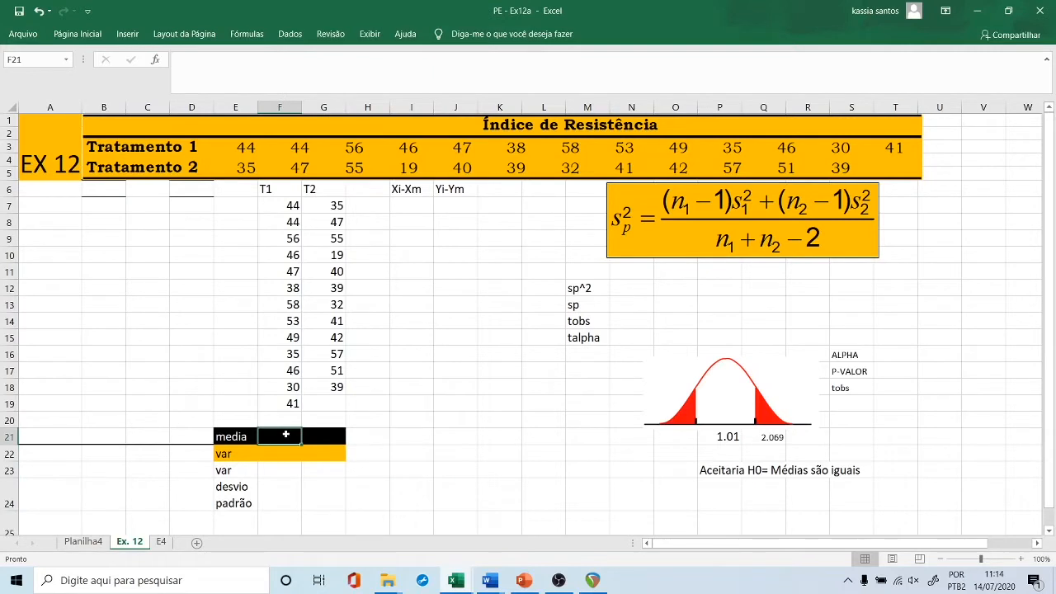
text(=)
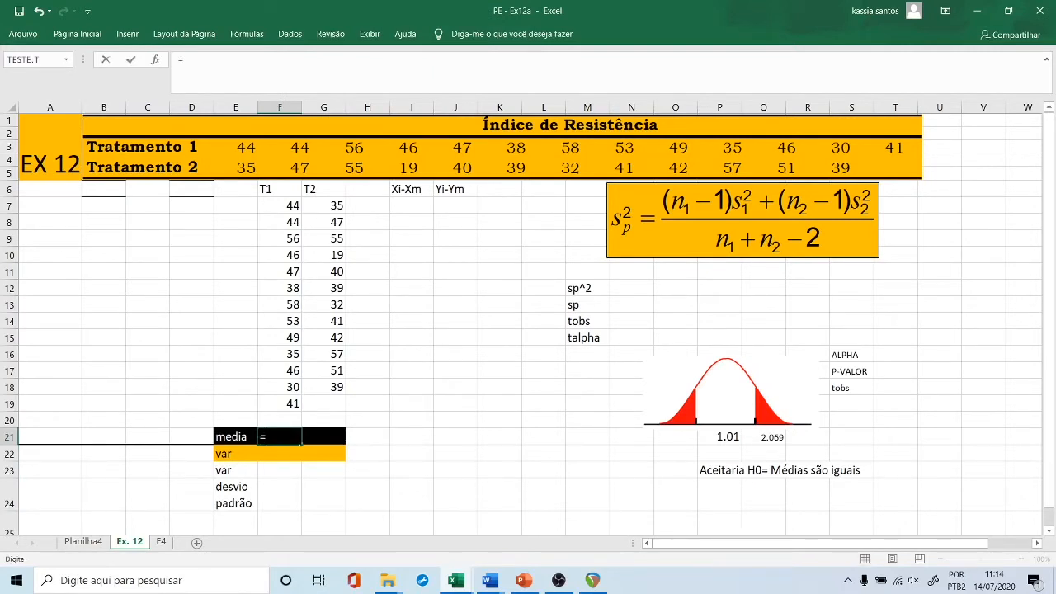
text(soma)
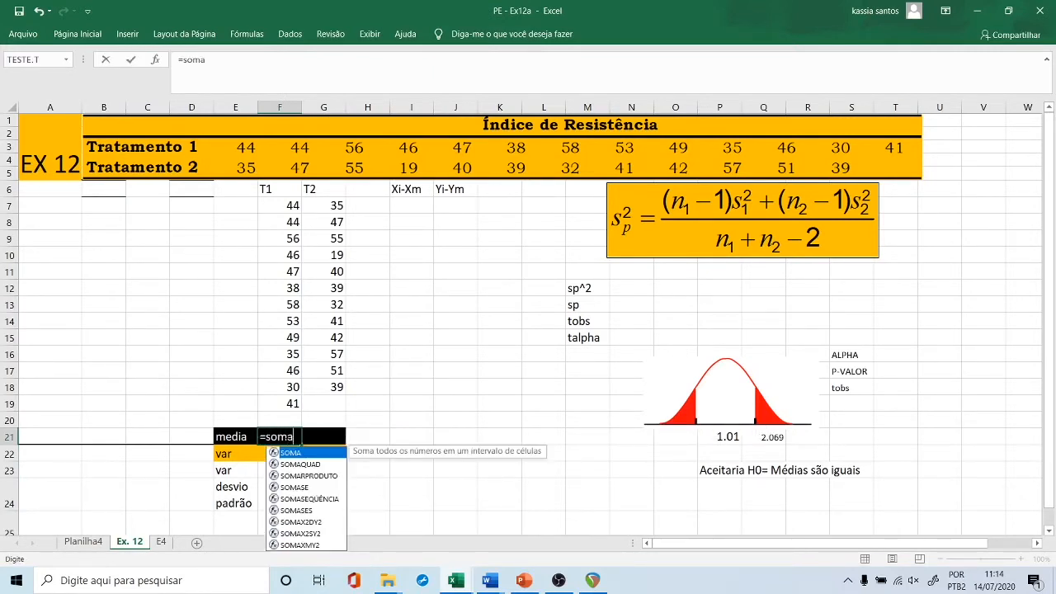
text(()
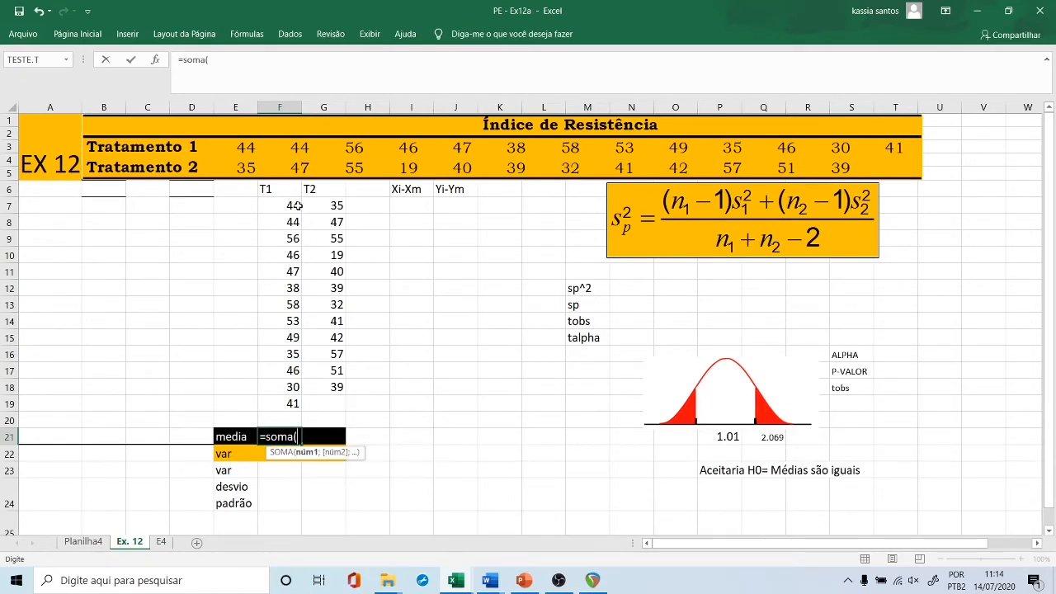
drag(297, 206, 262, 404)
text())
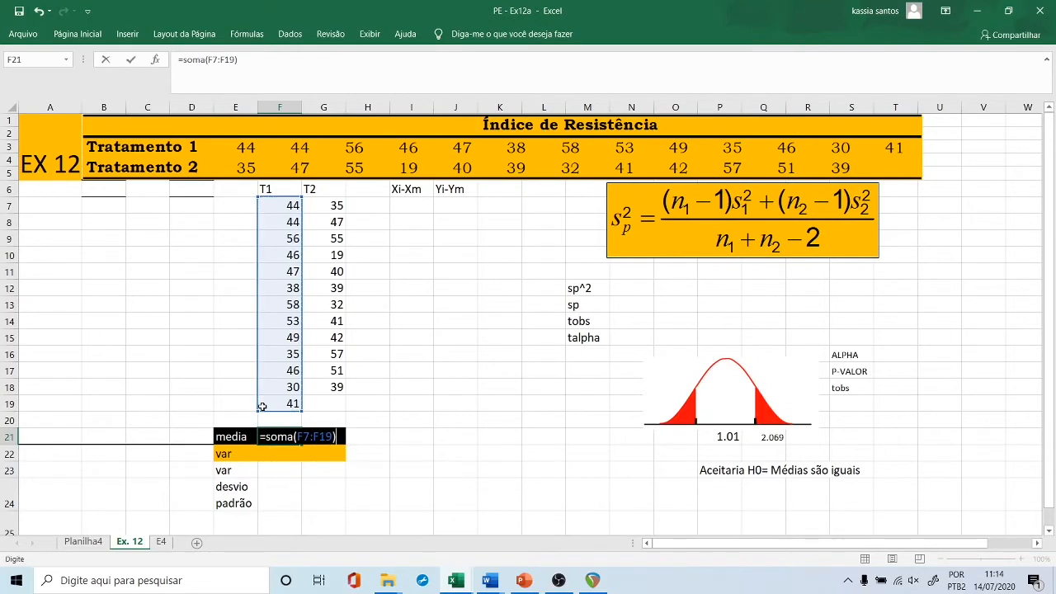
text(/13)
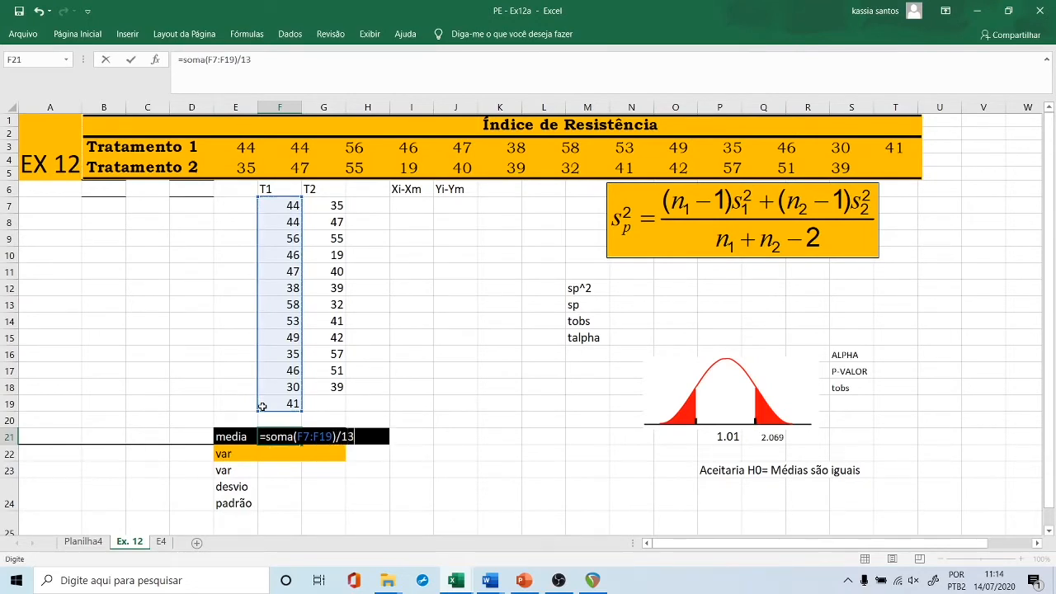
key(Return)
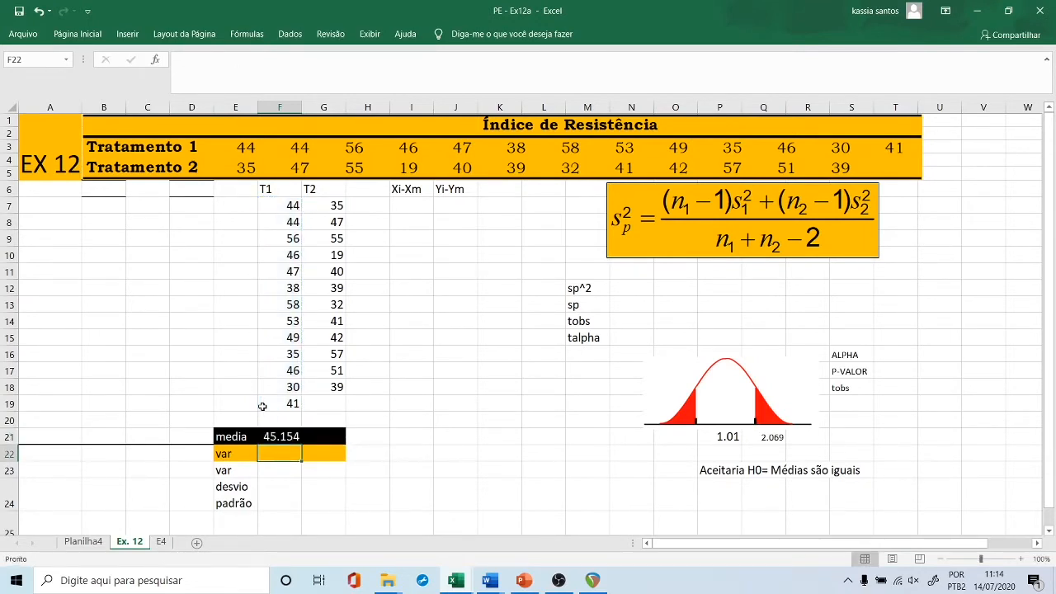
Calculate the T2 mean in G21 with the media function over G7:G18.
click(328, 434)
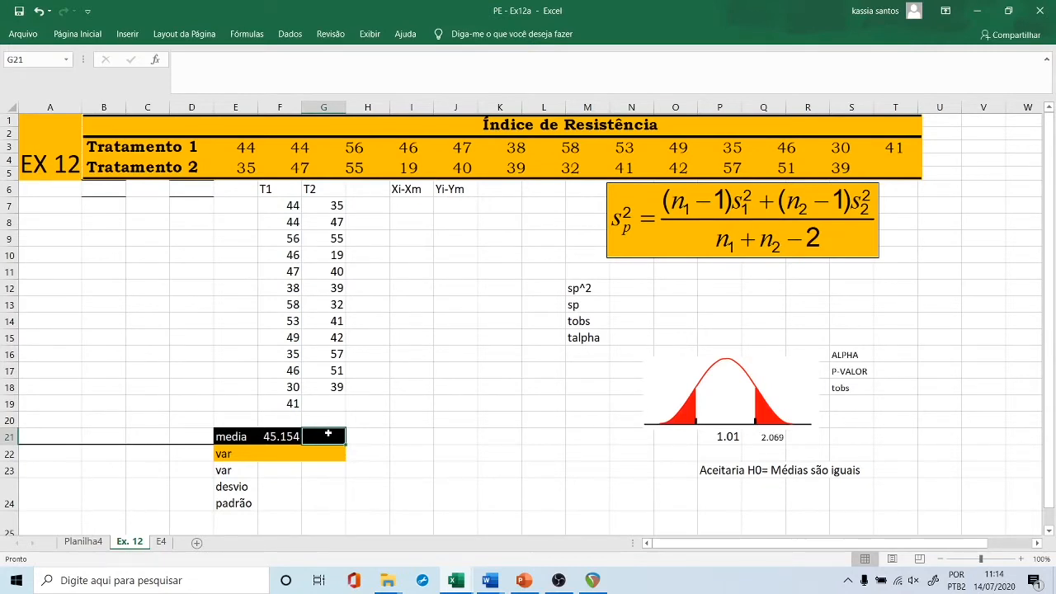
text(=med)
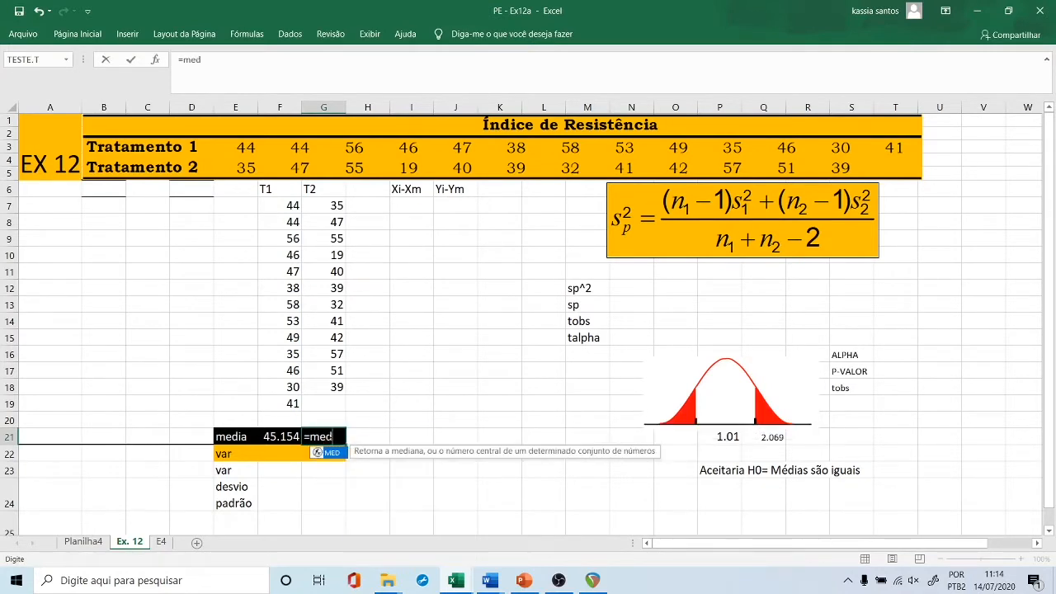
text(ia)
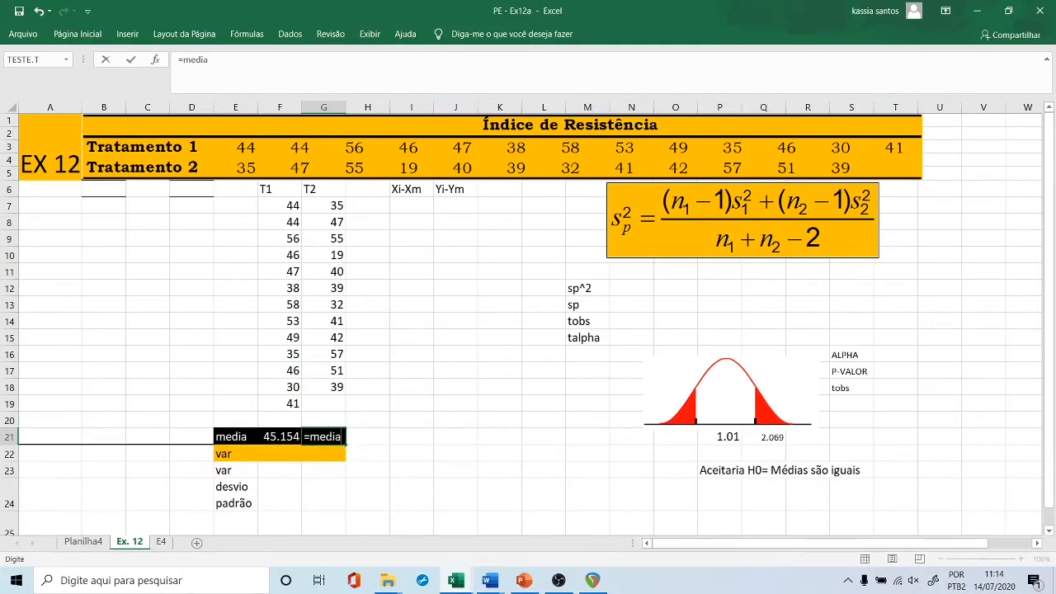
text(()
drag(336, 205, 334, 386)
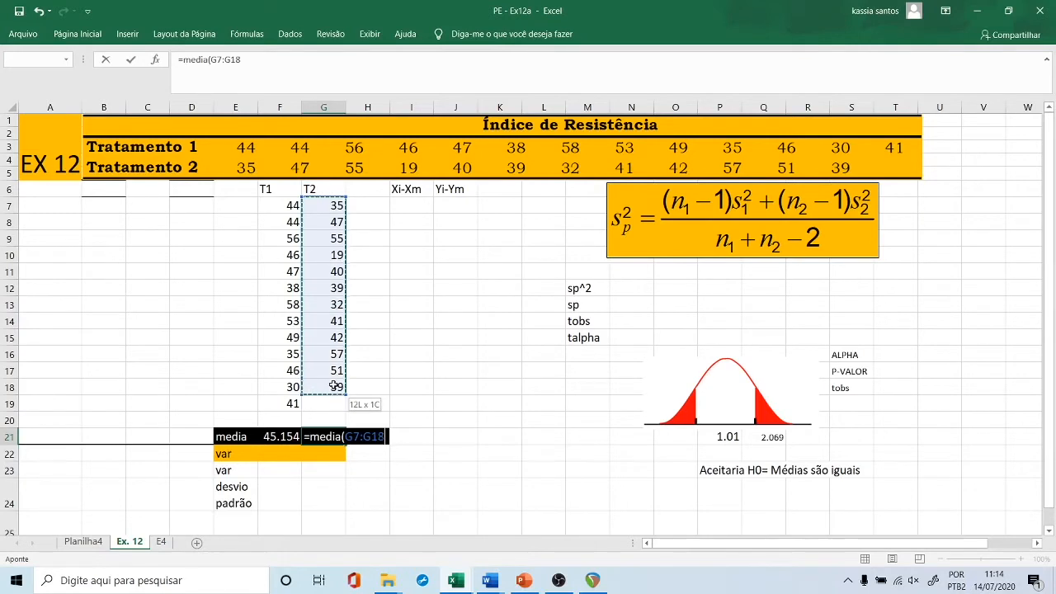
key(Return)
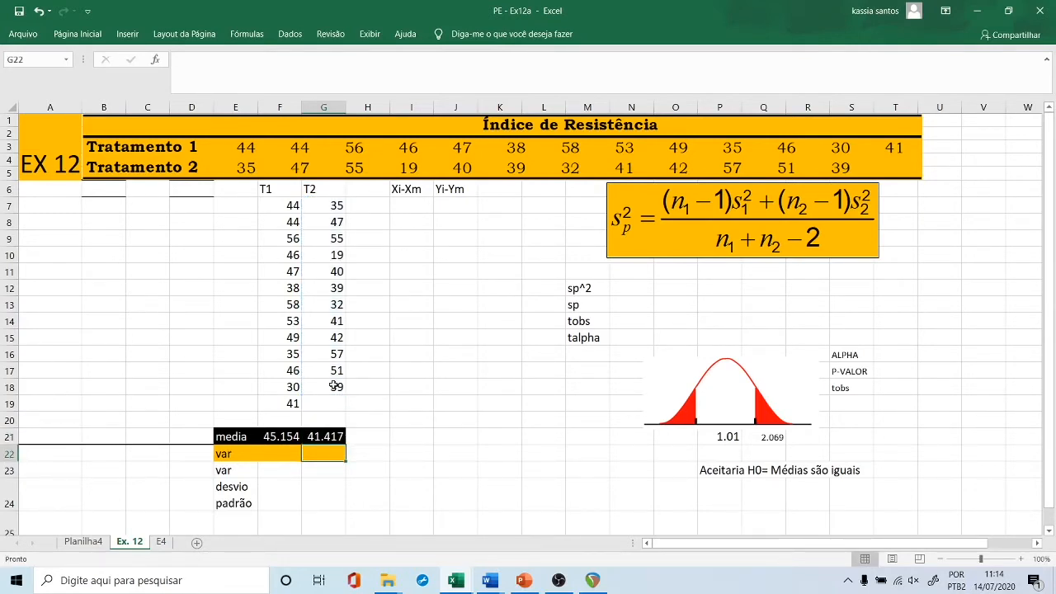
key(Left)
key(Down)
key(Down)
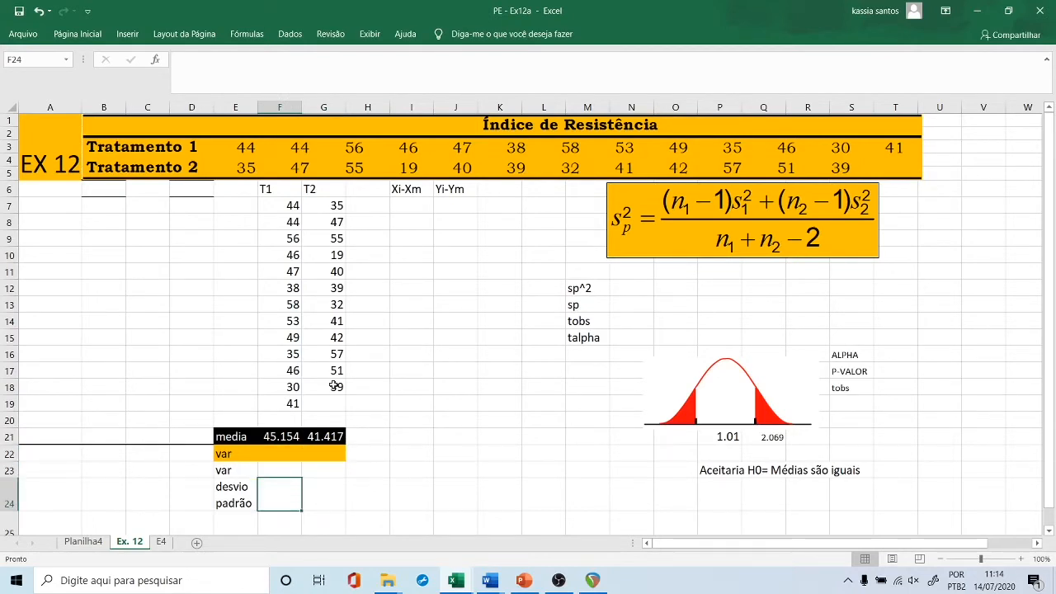
key(Up)
key(Up)
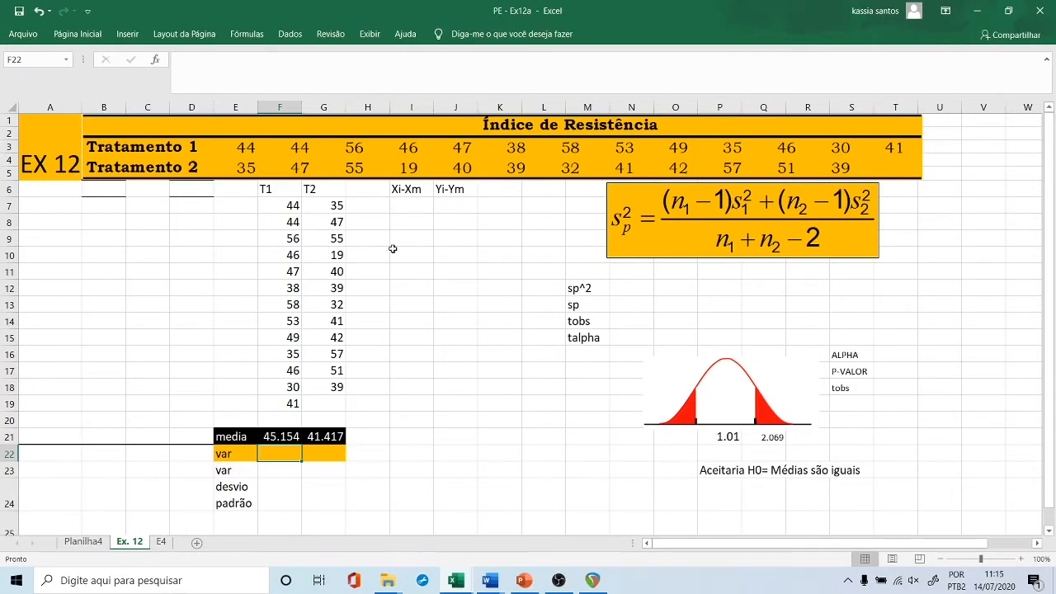
click(292, 206)
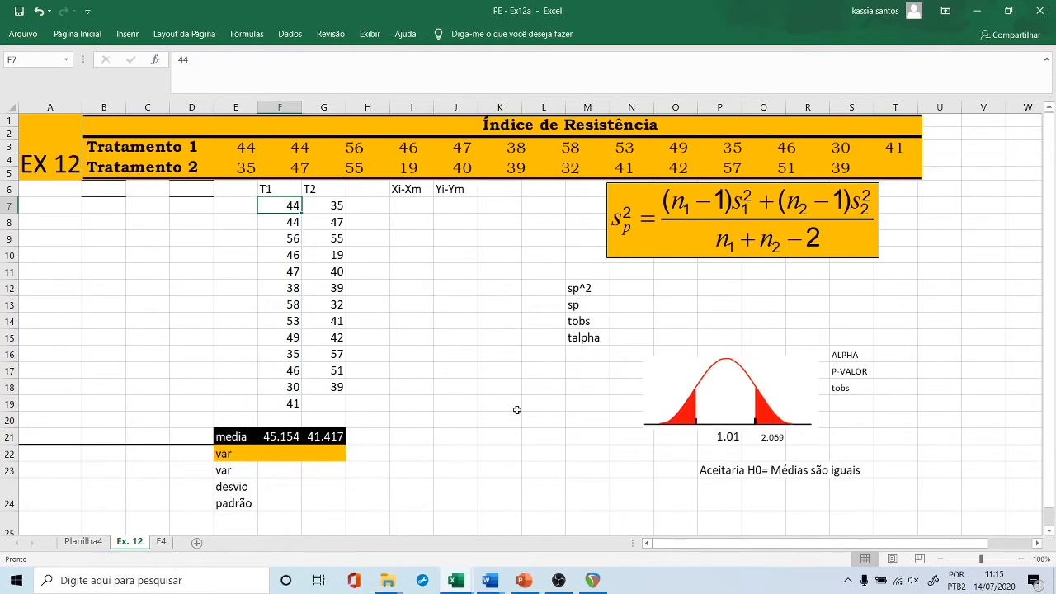
Enter the first Xi-Xm deviation in I7 as =F7-$F$21, with the mean's reference made absolute.
click(411, 206)
text(=)
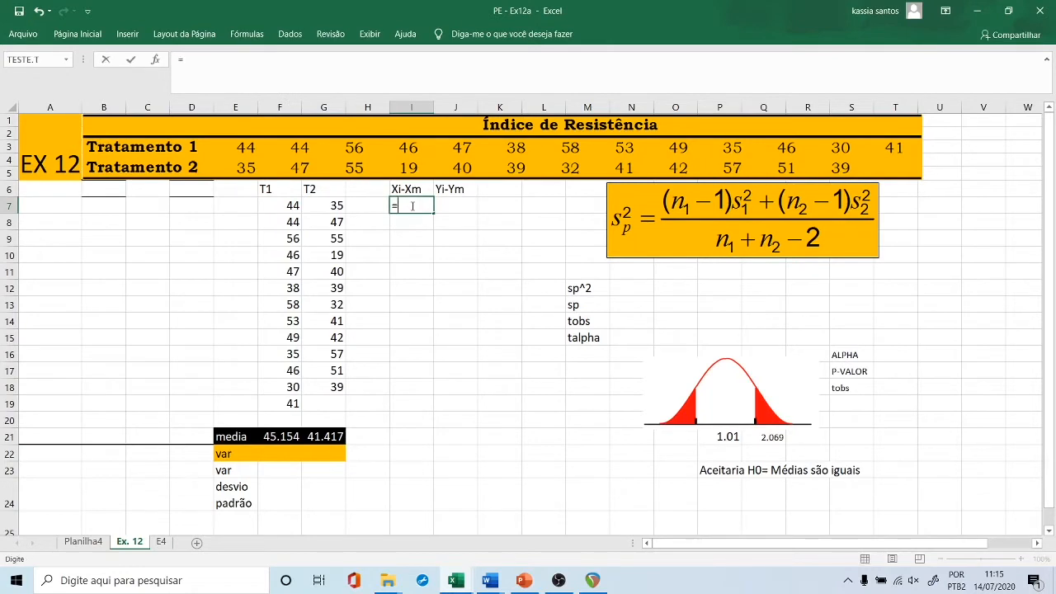
click(284, 206)
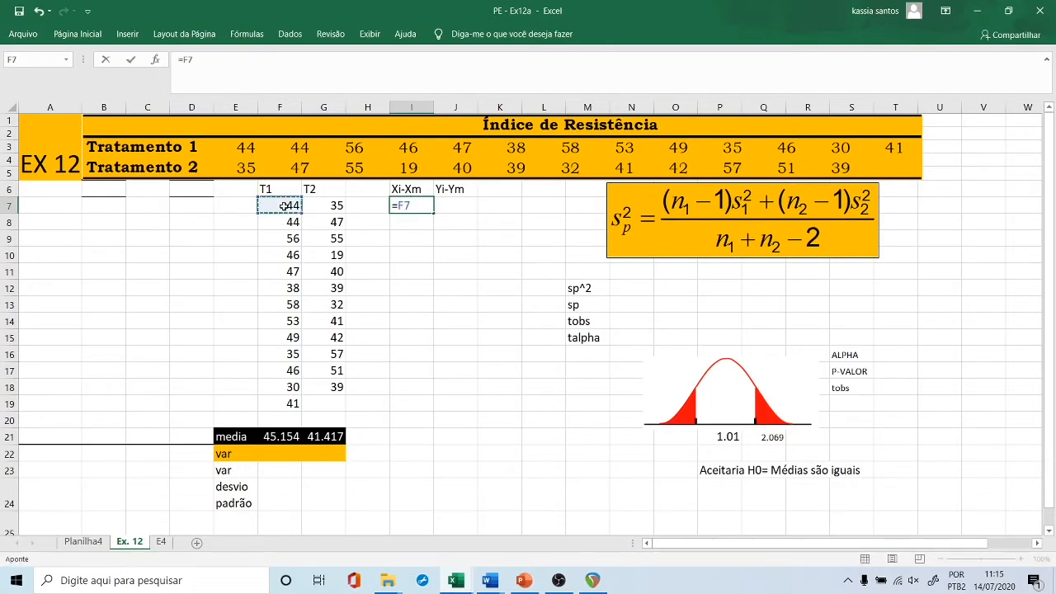
text(-)
click(284, 437)
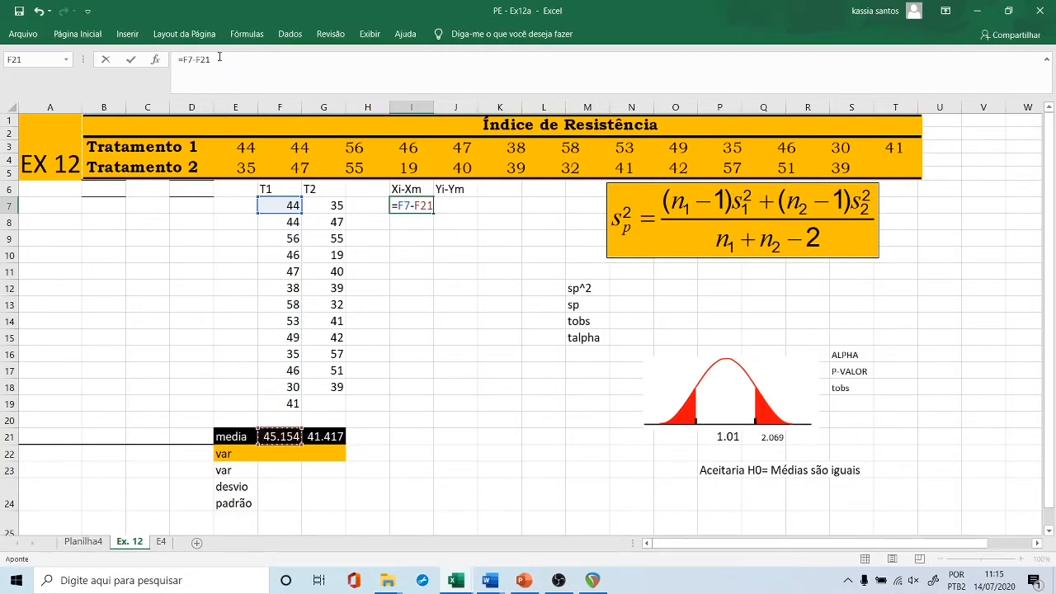
drag(220, 57, 196, 60)
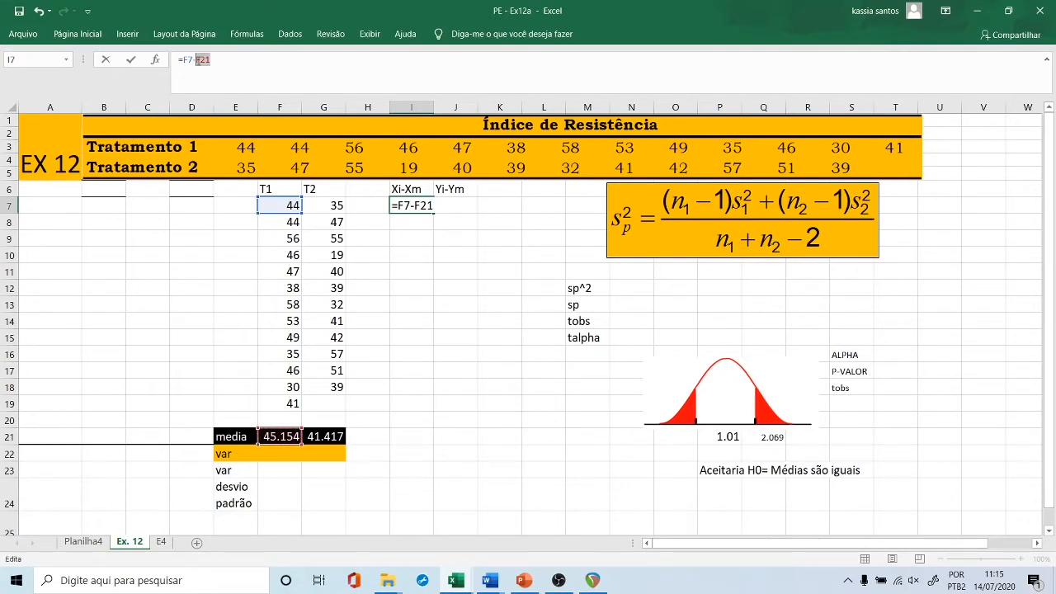
key(F4)
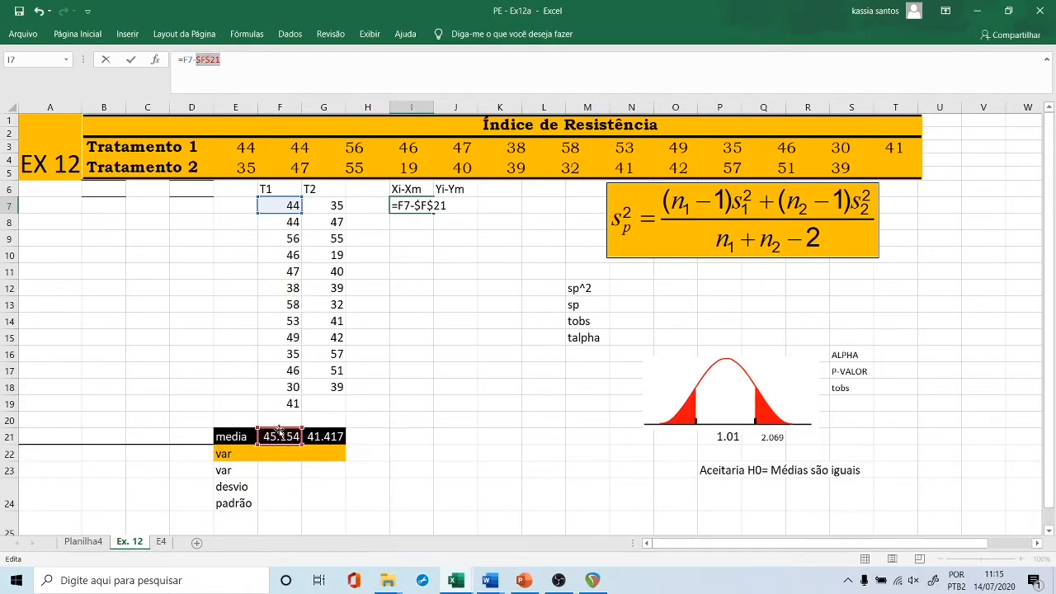
key(Return)
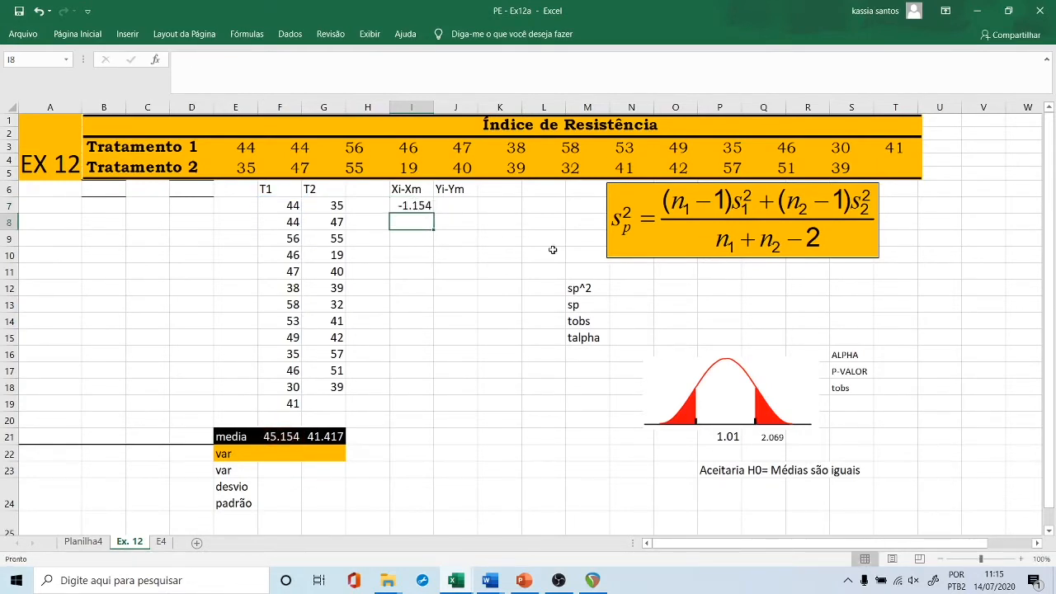
Square the deviation in I7 by changing its formula to =(F7-$F$21)^2, and fill it down through I19.
click(415, 204)
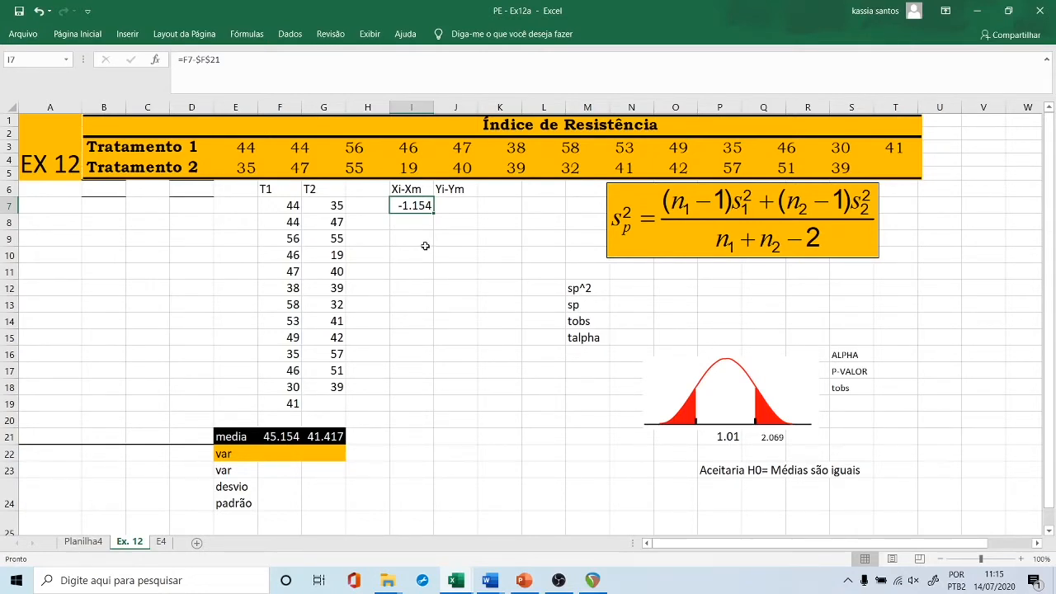
click(253, 63)
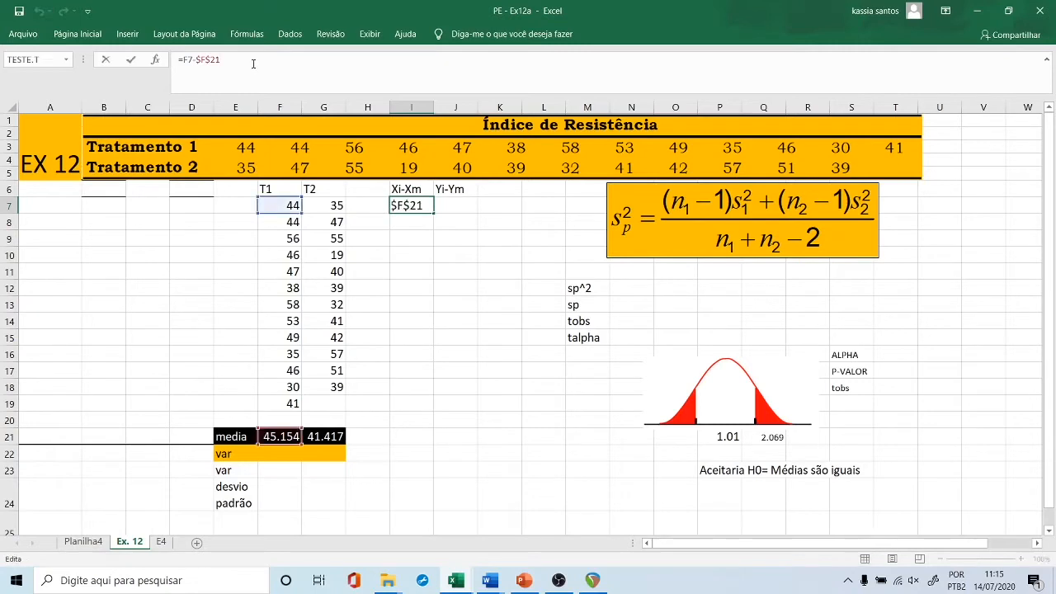
text()^2)
click(185, 61)
text(()
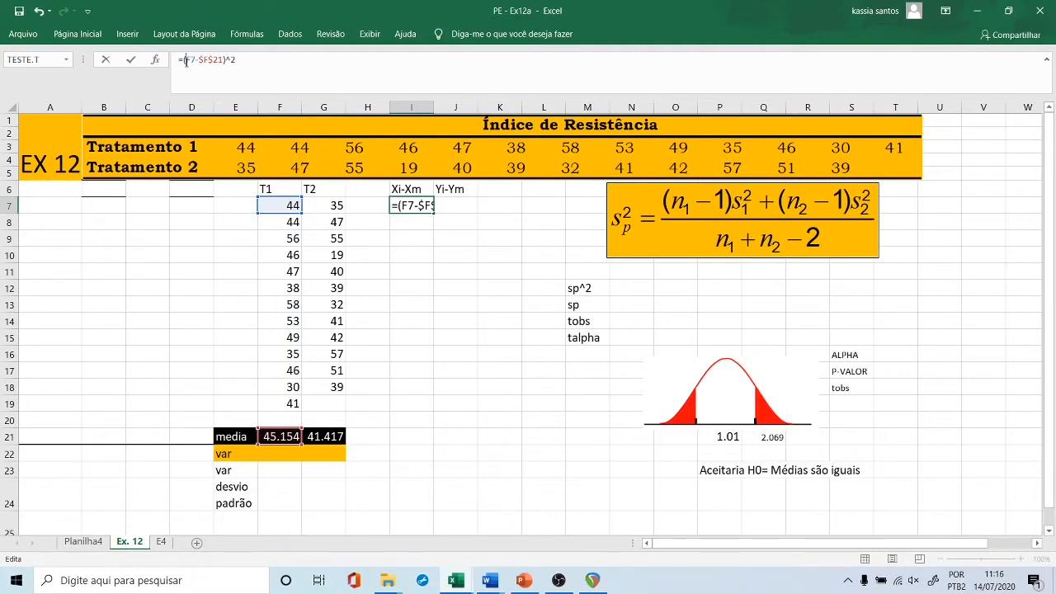
key(Return)
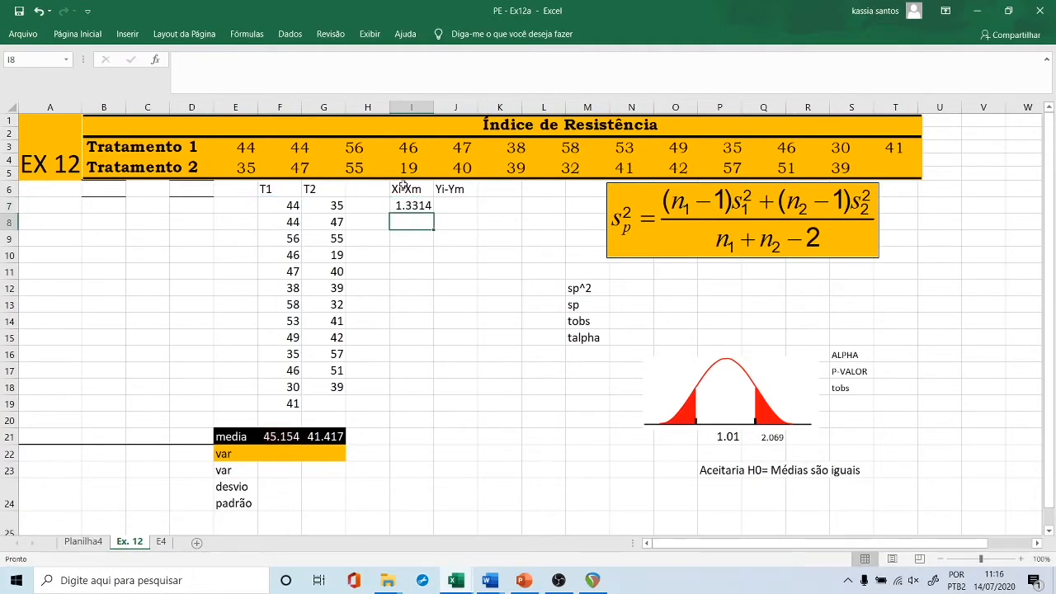
click(423, 206)
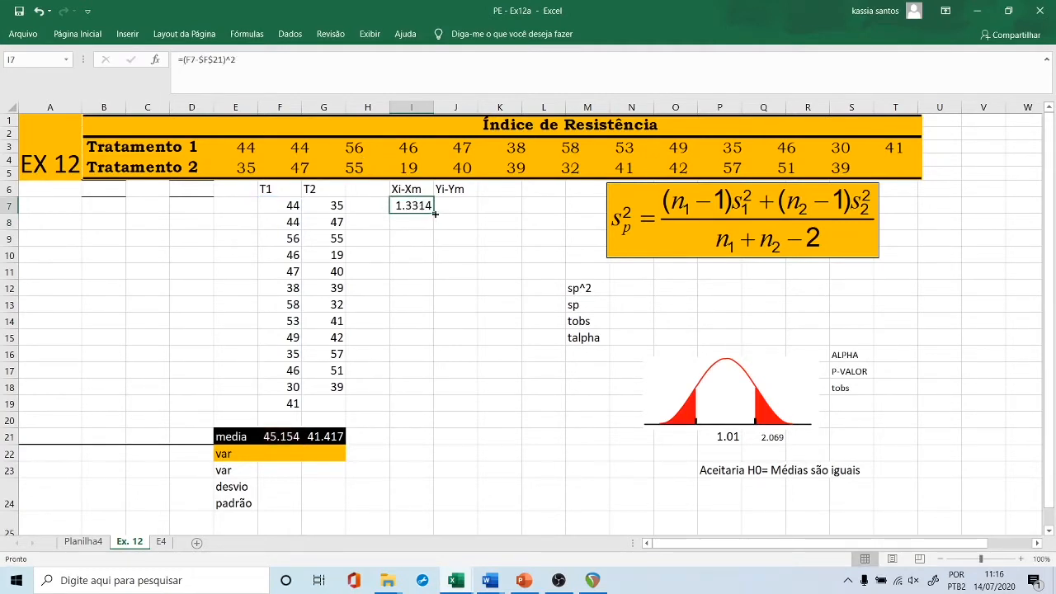
drag(435, 214, 416, 415)
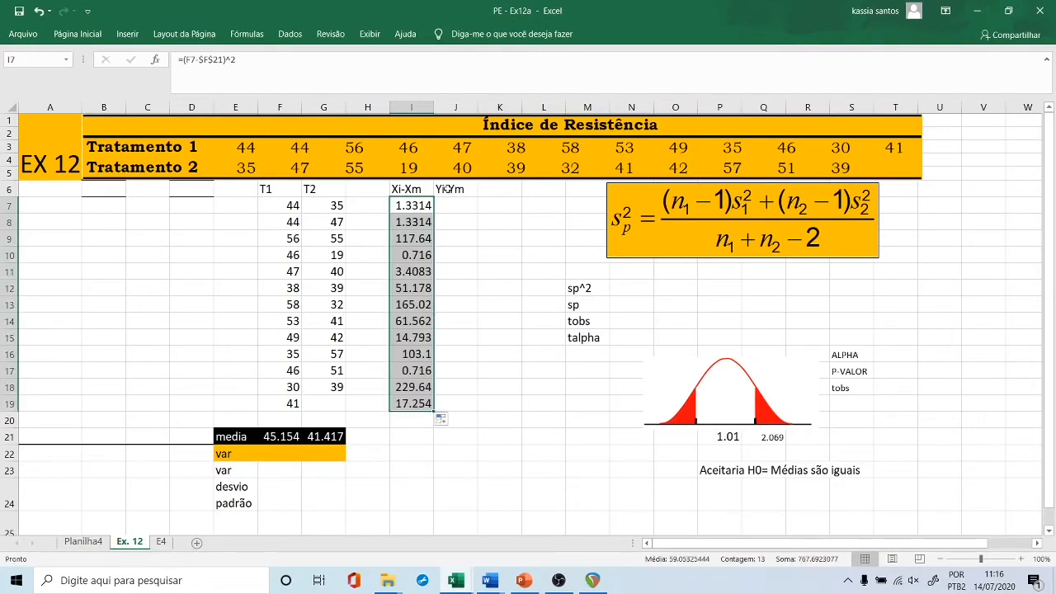
Enter the first Yi-Ym deviation in J7 as =G7-$G$21, with the T2 mean's reference made absolute.
click(461, 206)
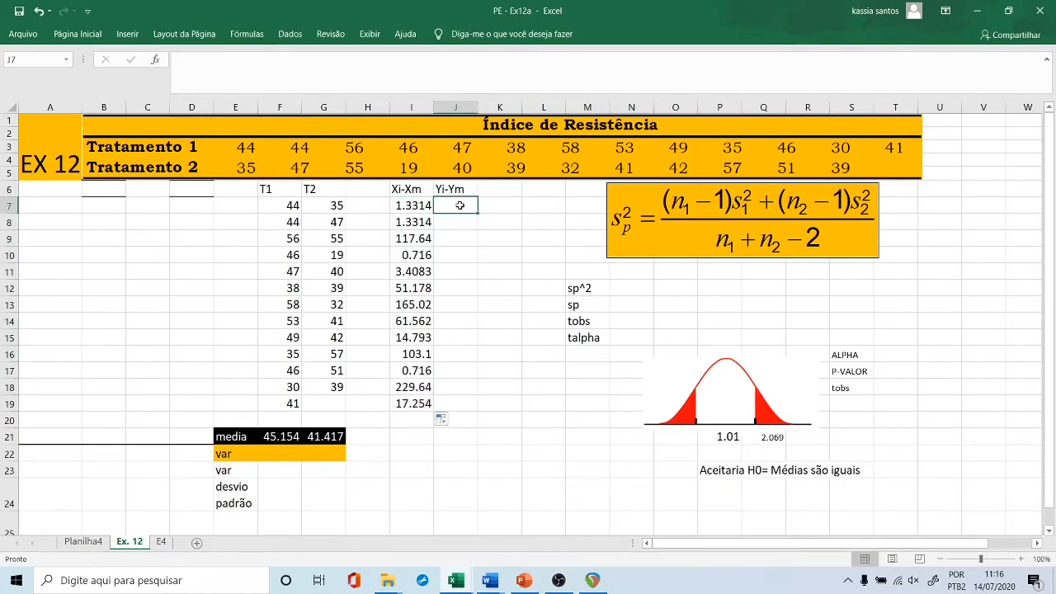
text(=)
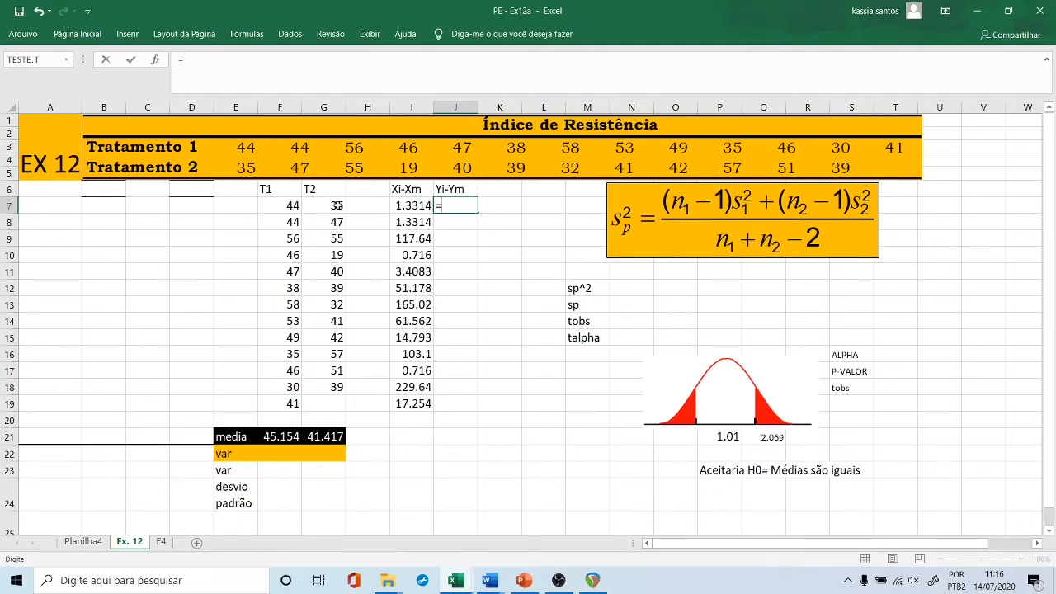
click(337, 206)
text(-)
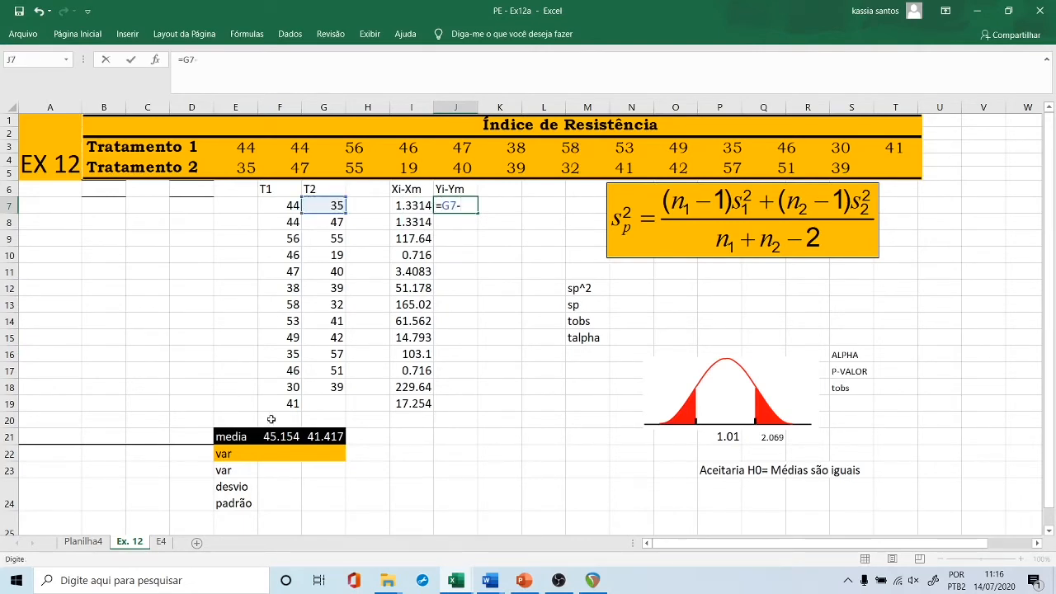
click(330, 437)
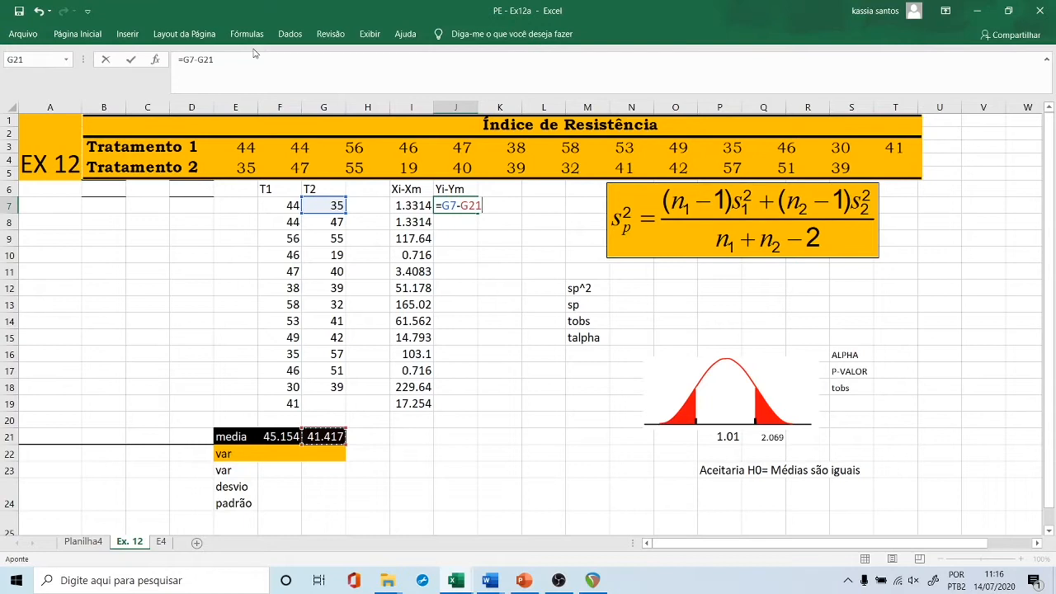
double_click(202, 60)
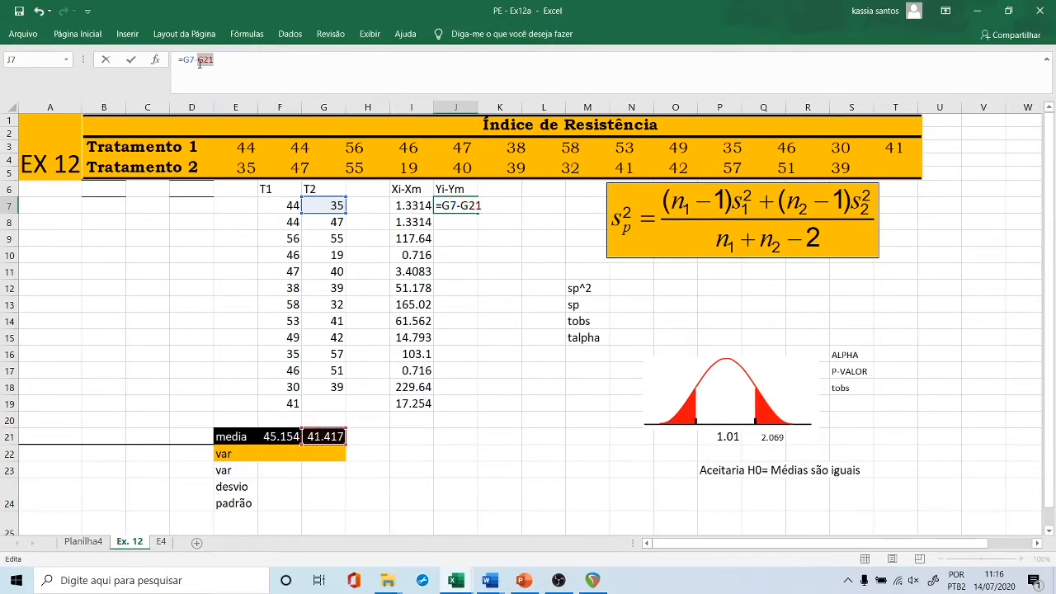
key(F4)
key(Return)
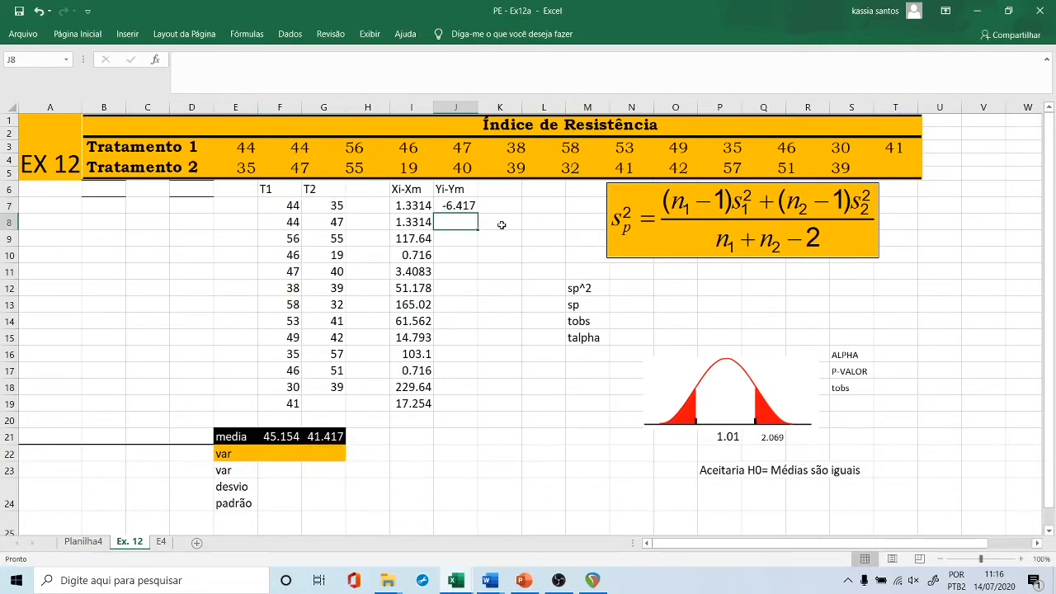
Square the deviation in J7 by changing its formula to =(G7-$G$21)^2, and fill it down through J18.
click(469, 208)
click(316, 68)
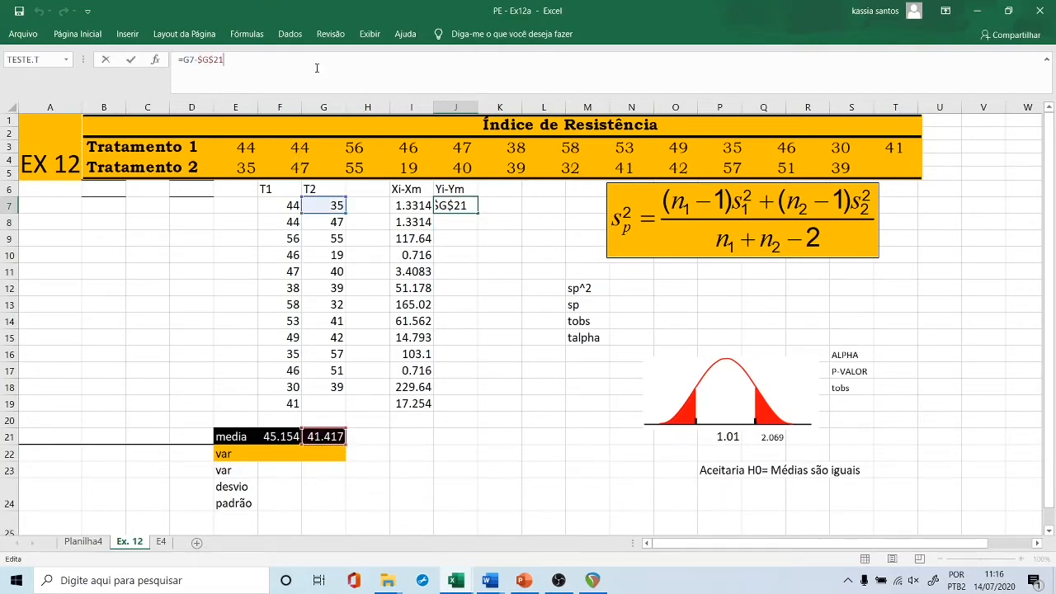
text()^2)
click(181, 61)
text(()
key(Return)
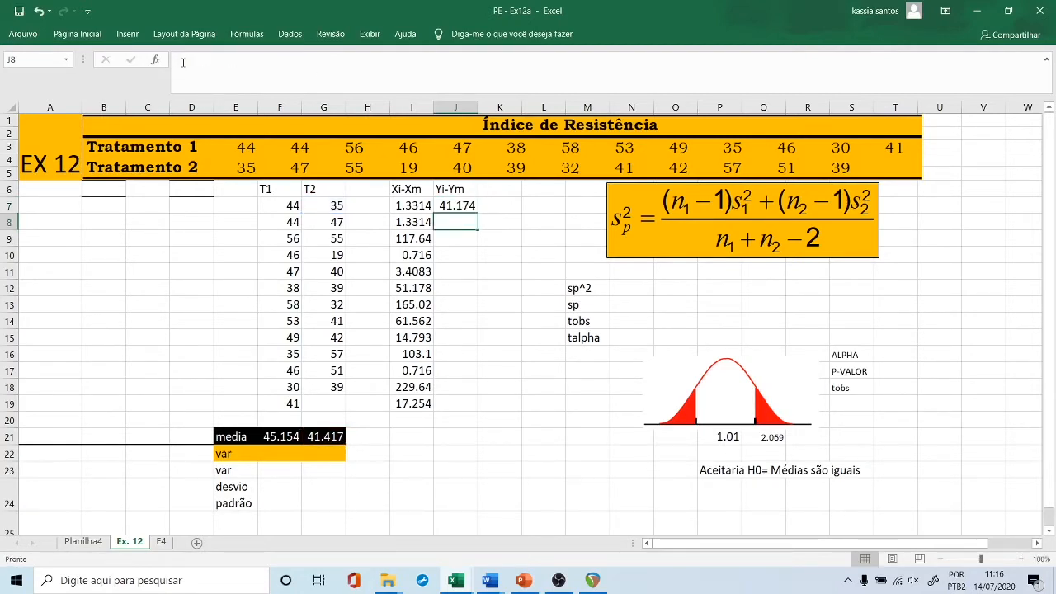
click(444, 203)
drag(478, 214, 481, 389)
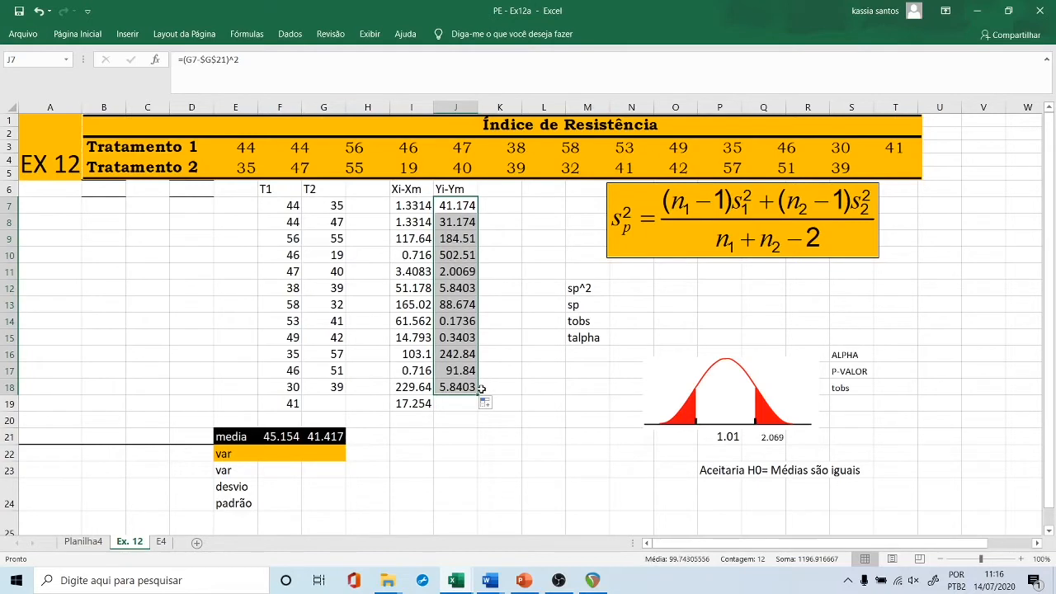
Calculate the T1 variance in F22 with the formula =soma(I7:I19)/12.
click(281, 453)
text(=soma()
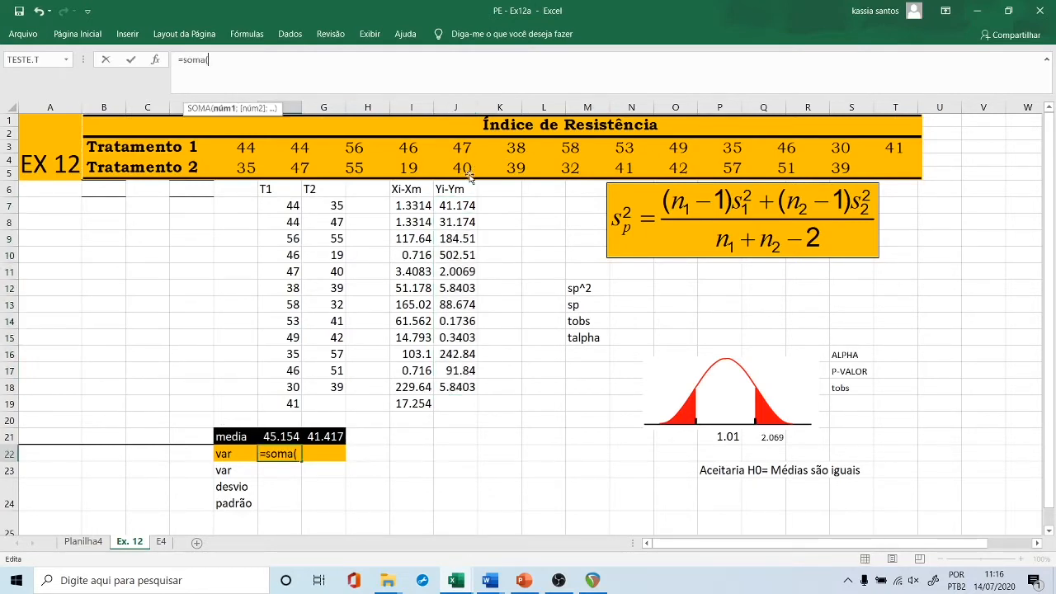
click(410, 205)
drag(410, 206, 419, 402)
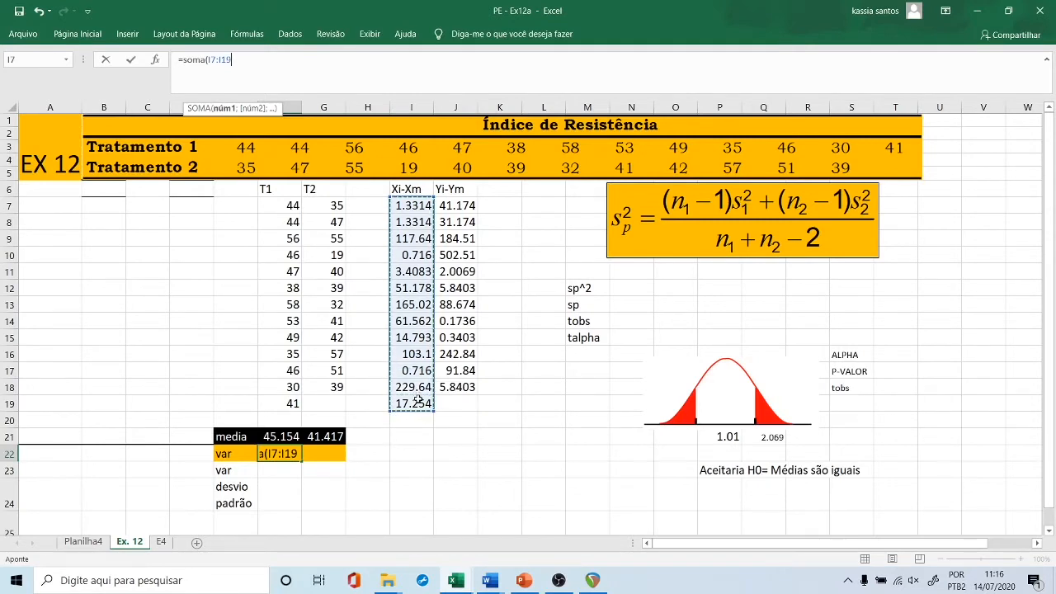
text()/)
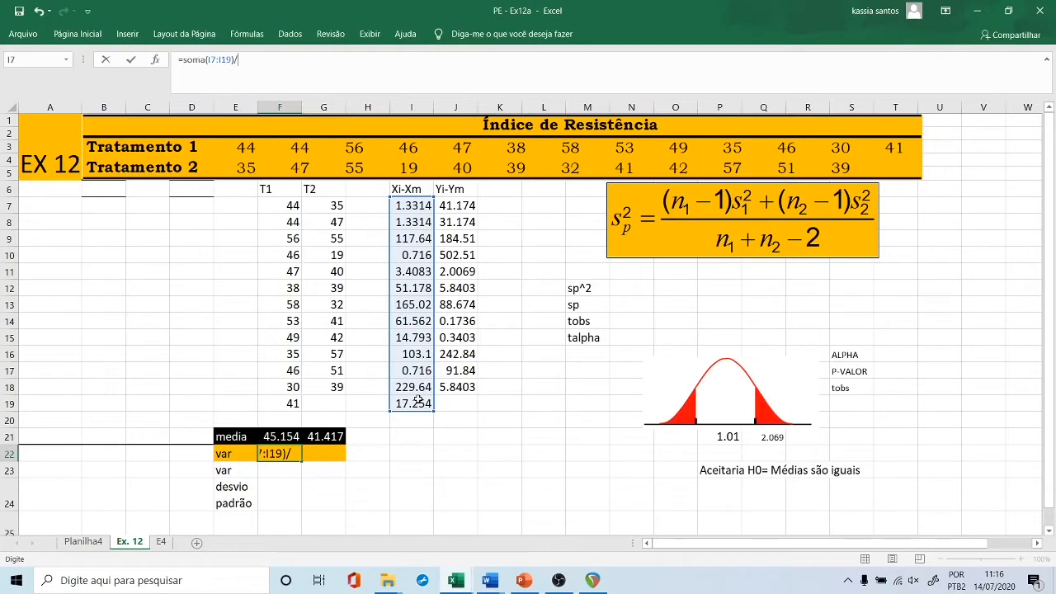
text(12)
key(Return)
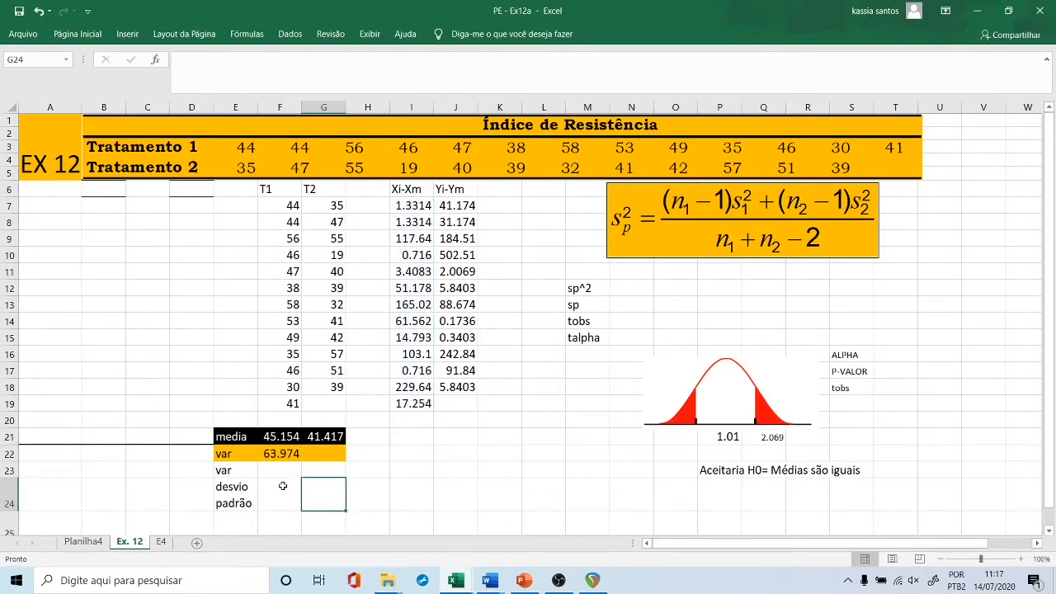
Calculate the T1 standard deviation in F24 as the square root of the variance, =F22^0.5.
click(279, 488)
text(=)
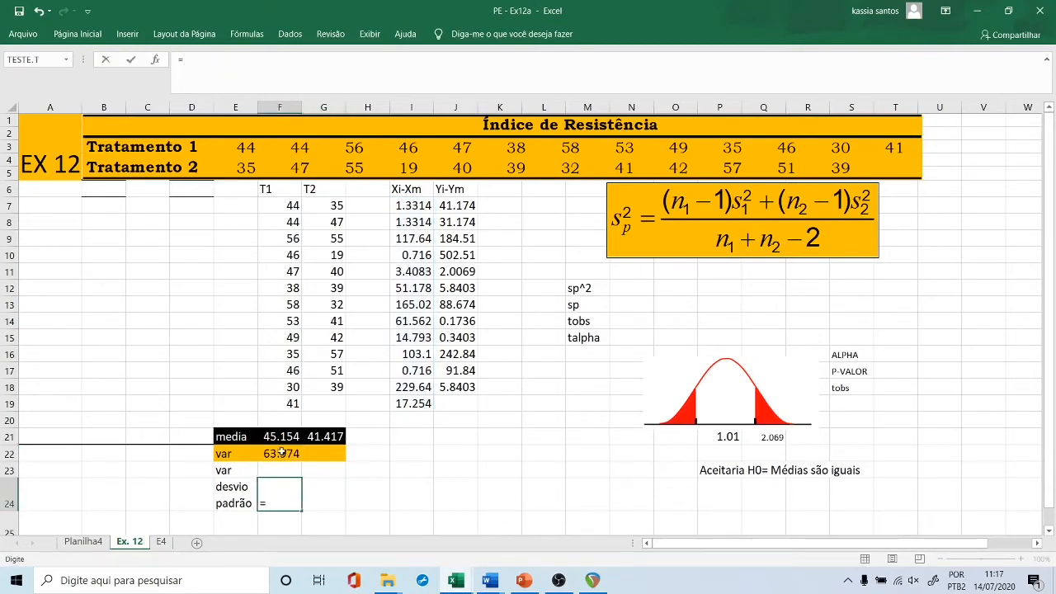
click(280, 452)
text(^0.5)
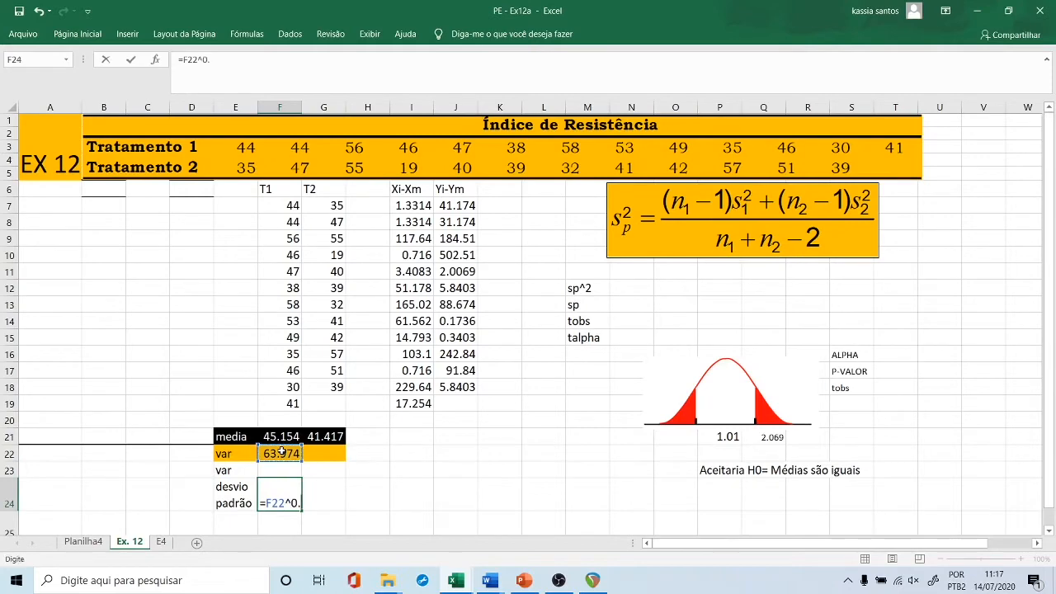
key(Return)
click(334, 480)
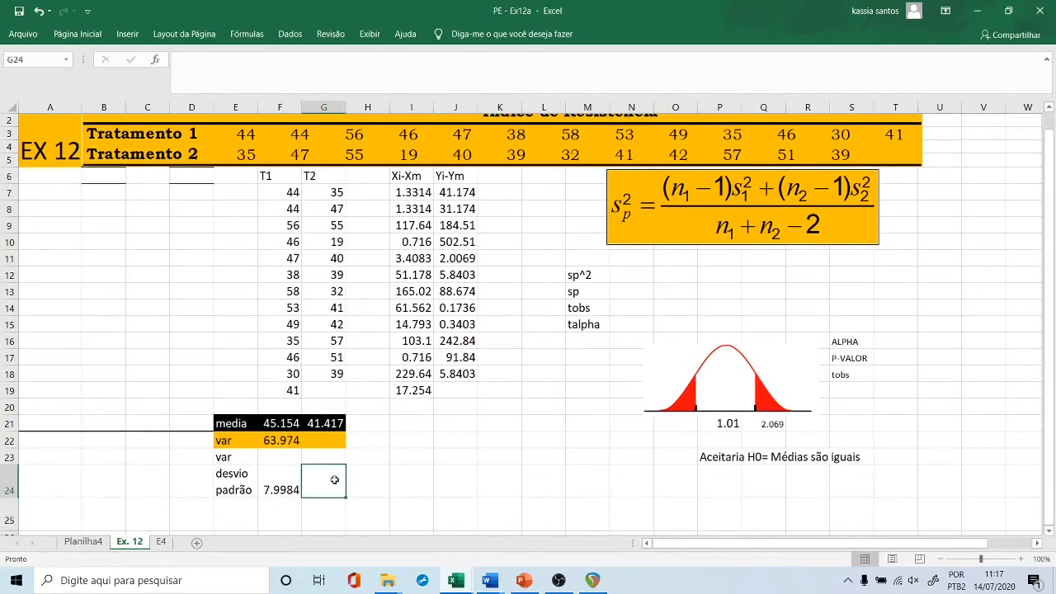
Replace the T1 standard deviation formula in F24 with =desvpad(F7:F19).
click(287, 487)
key(Delete)
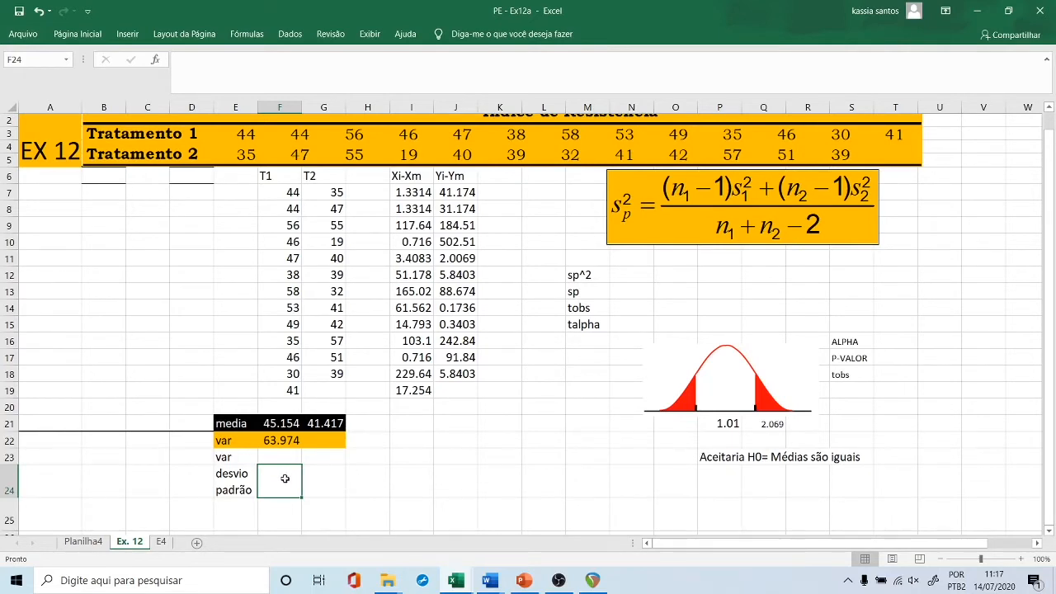
text(=desv)
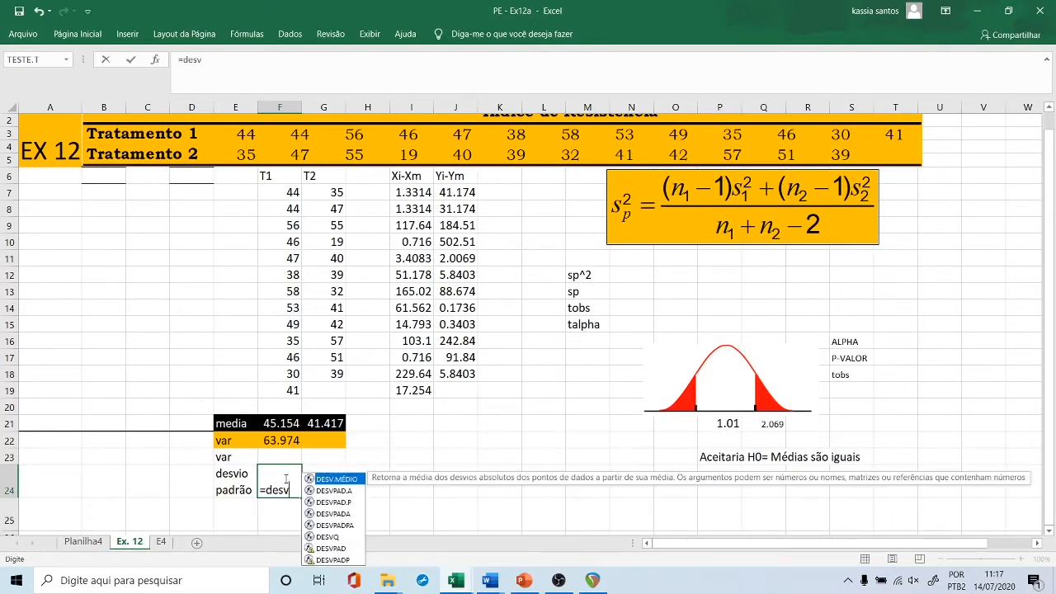
text(pad)
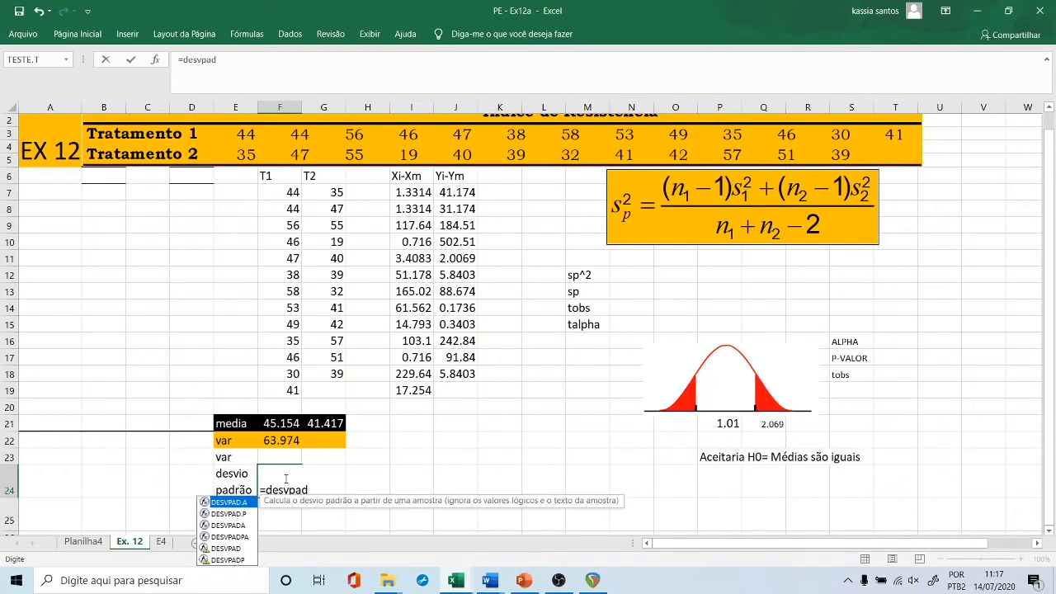
text(()
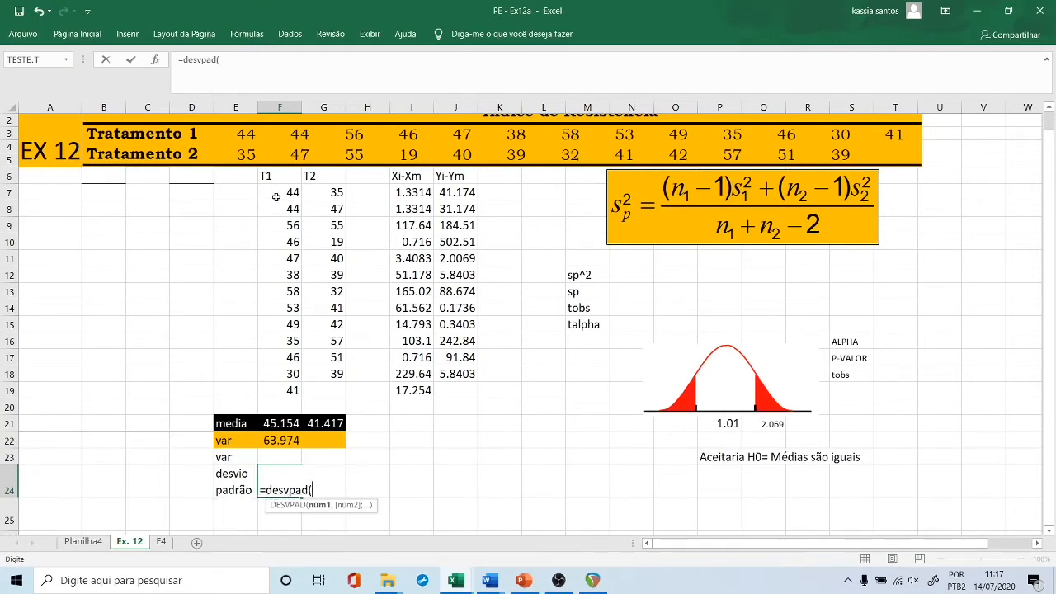
drag(277, 197, 281, 389)
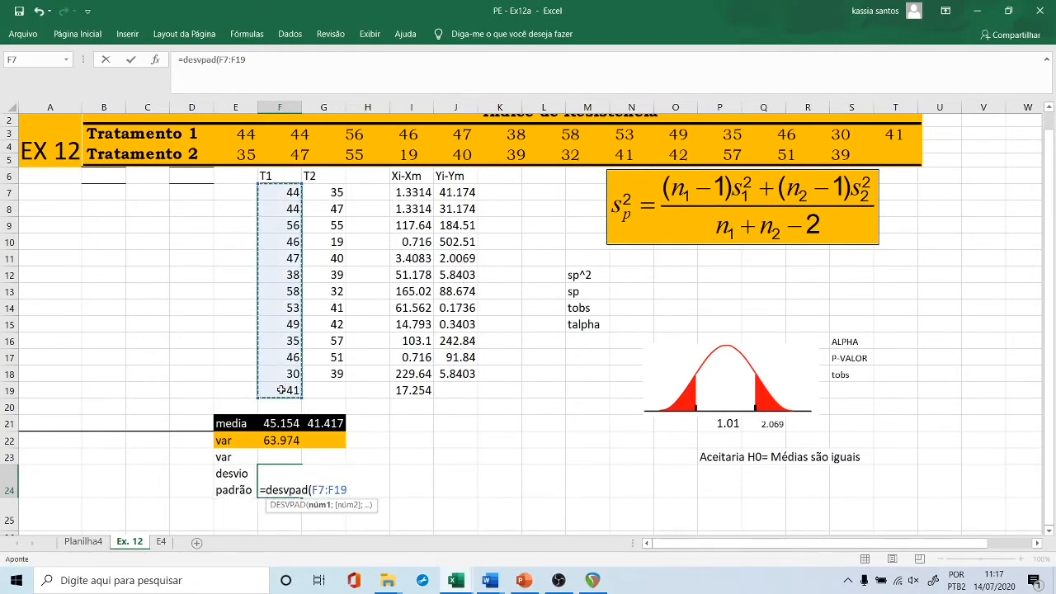
text())
key(Return)
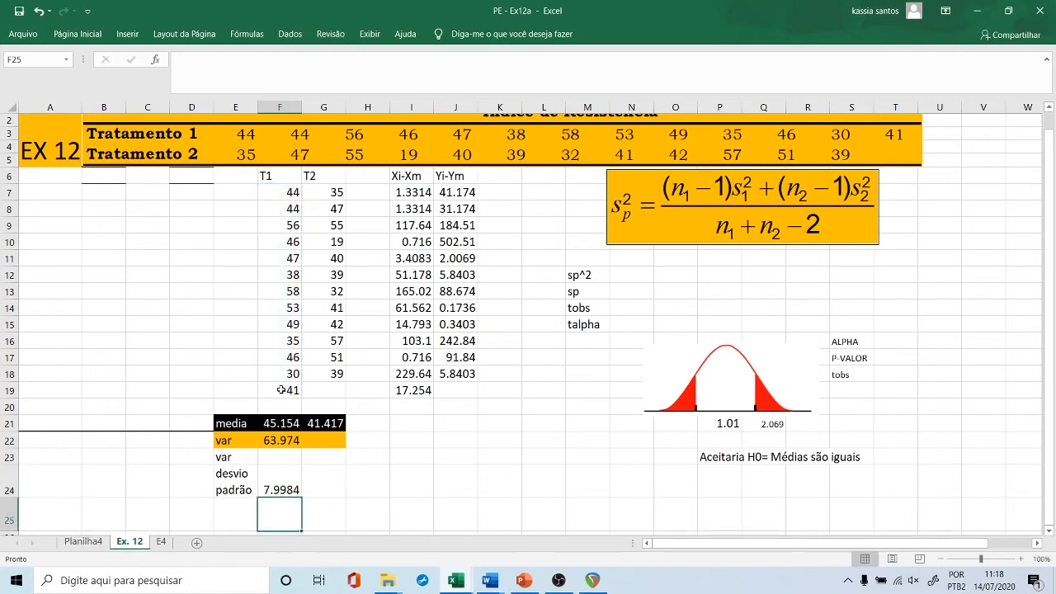
Calculate the T1 variance in F23 from the standard deviation as =F24^2, and compare it with the variance in F22.
click(279, 488)
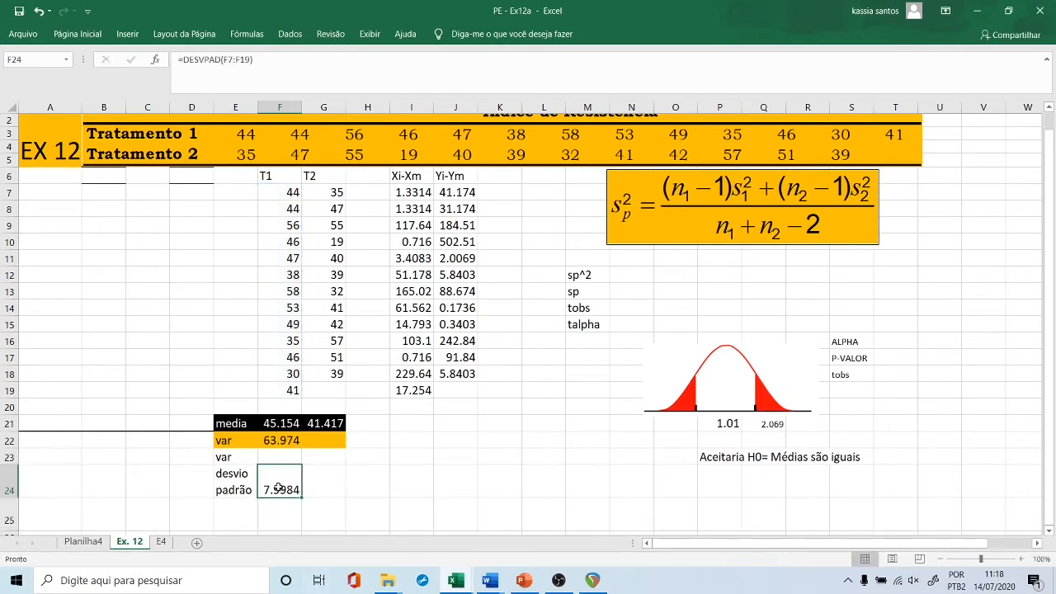
click(281, 457)
text(=)
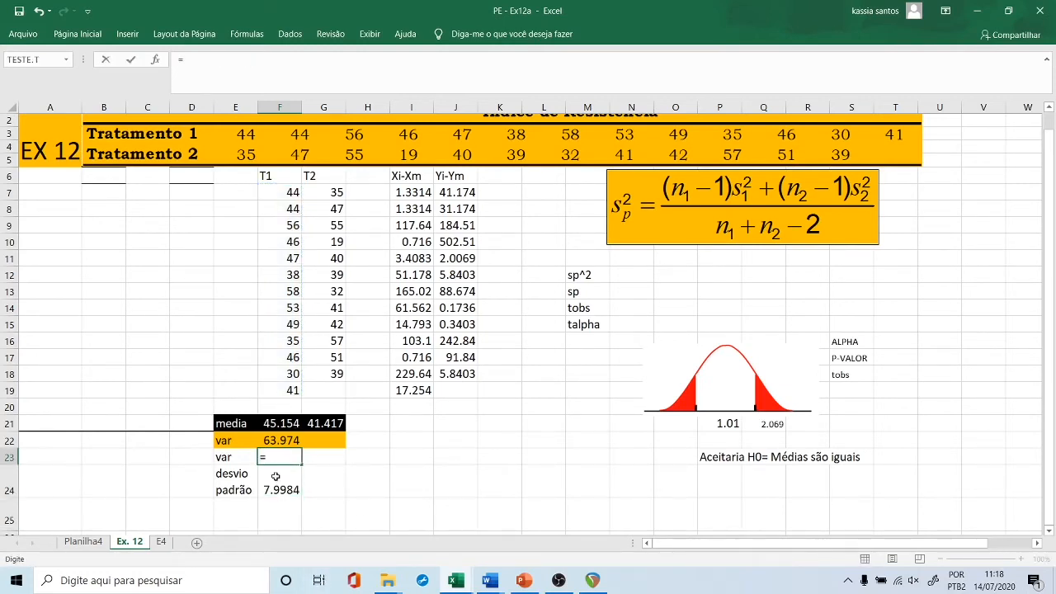
click(270, 488)
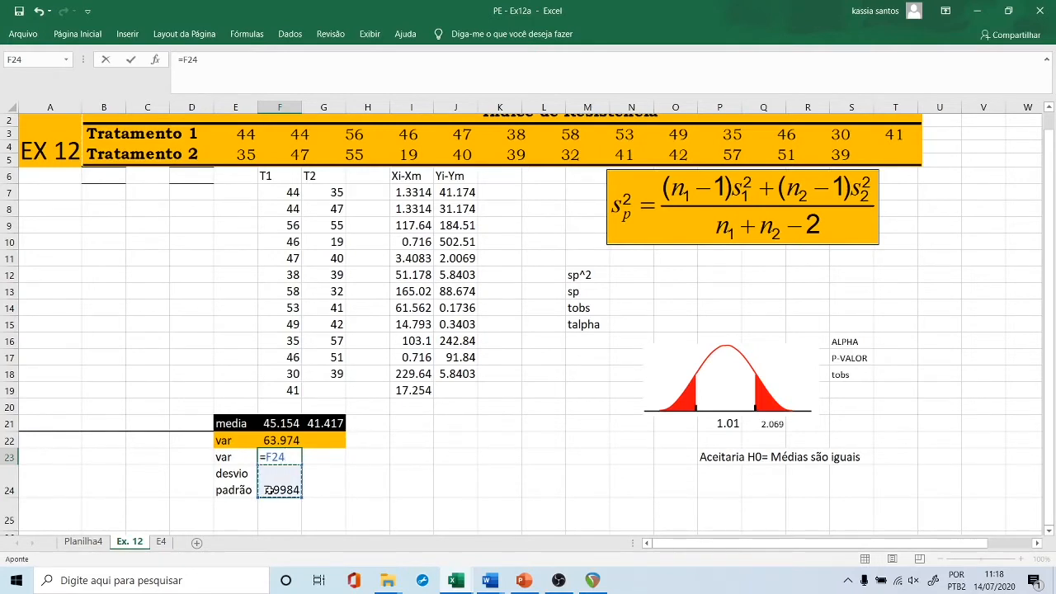
key(Return)
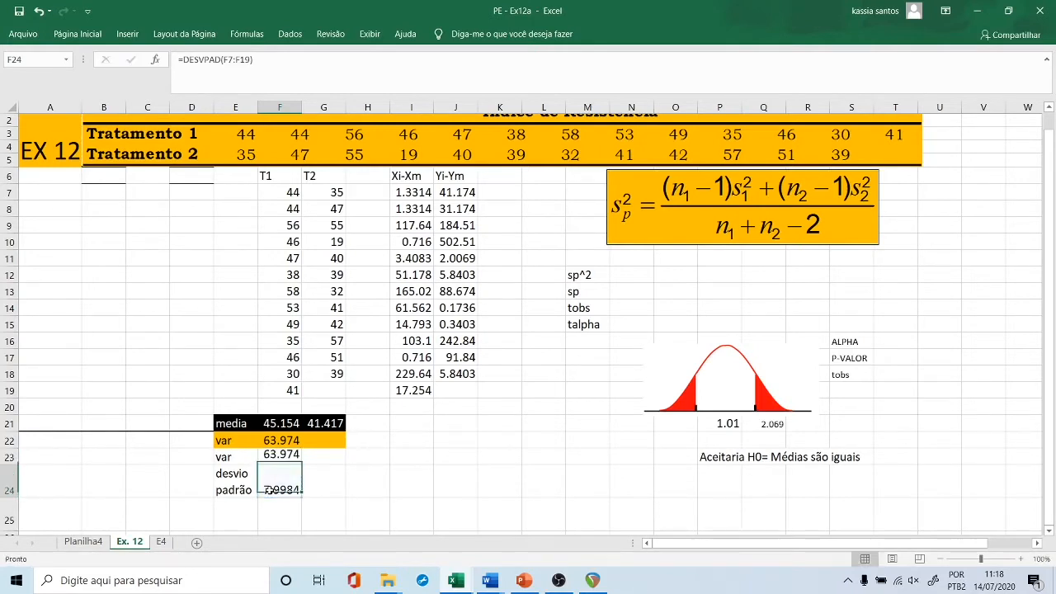
click(291, 443)
click(284, 462)
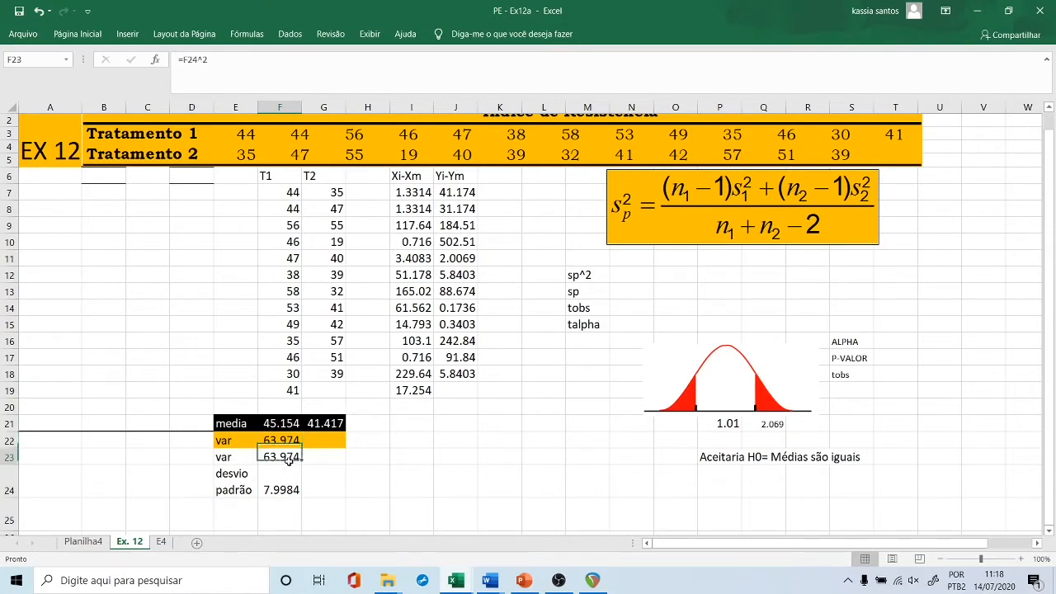
click(288, 442)
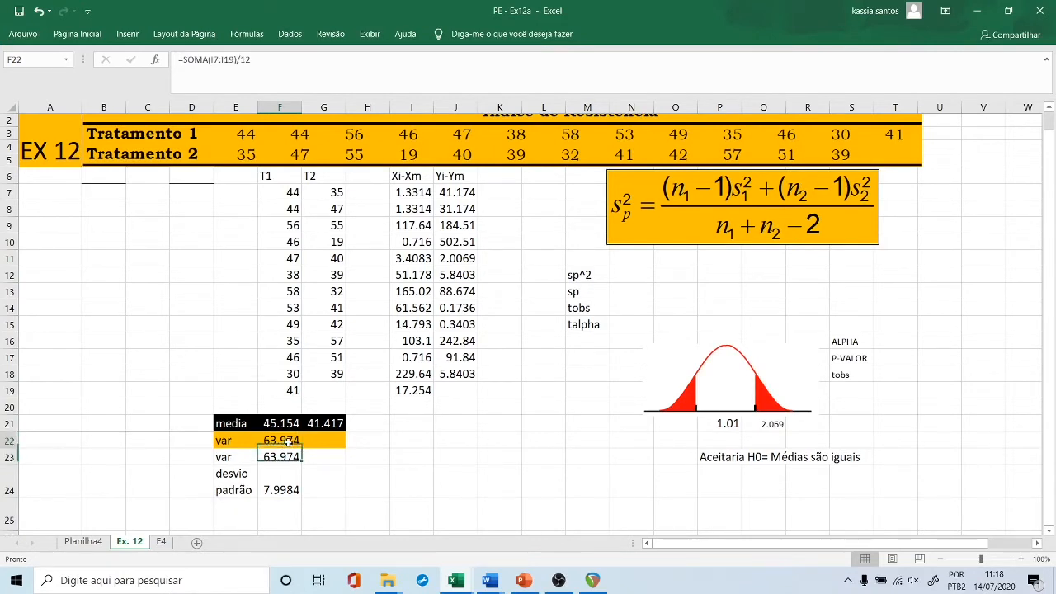
Calculate the T2 standard deviation in G24 with the formula =desvpad(G7:G18).
click(335, 491)
text(=)
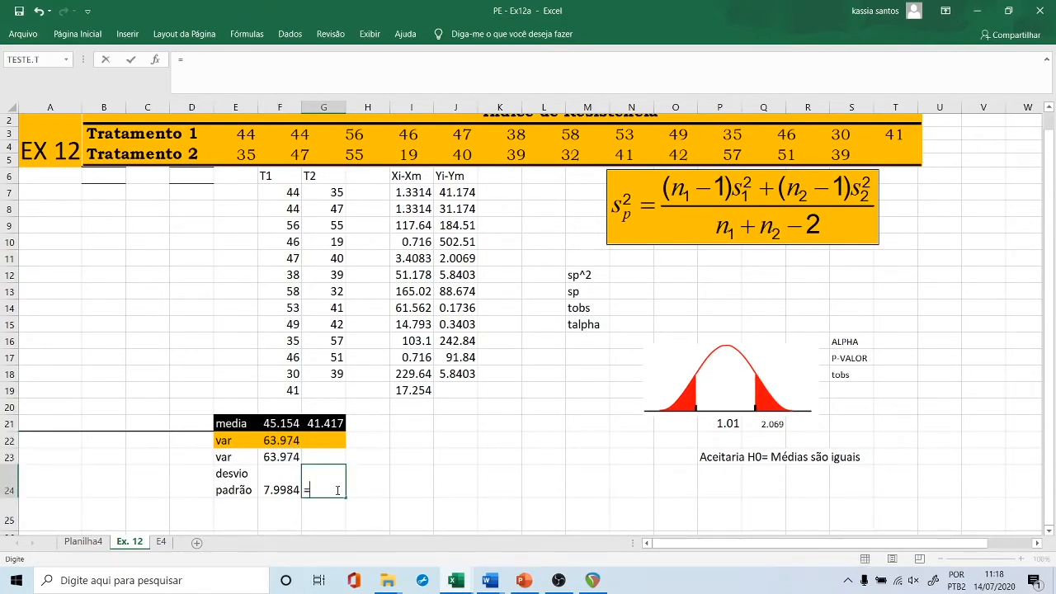
text(des)
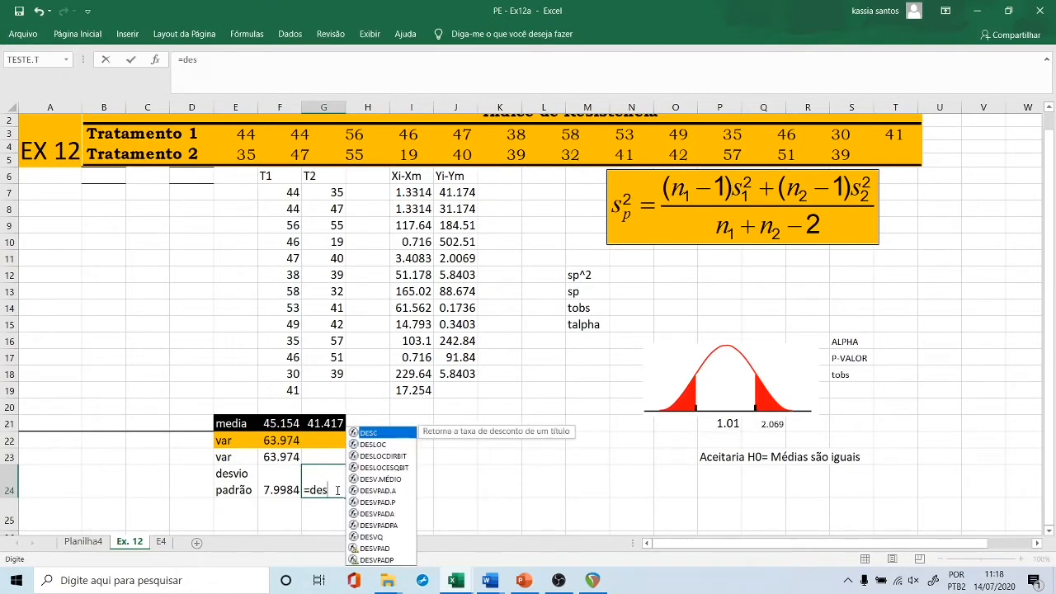
text(vp()
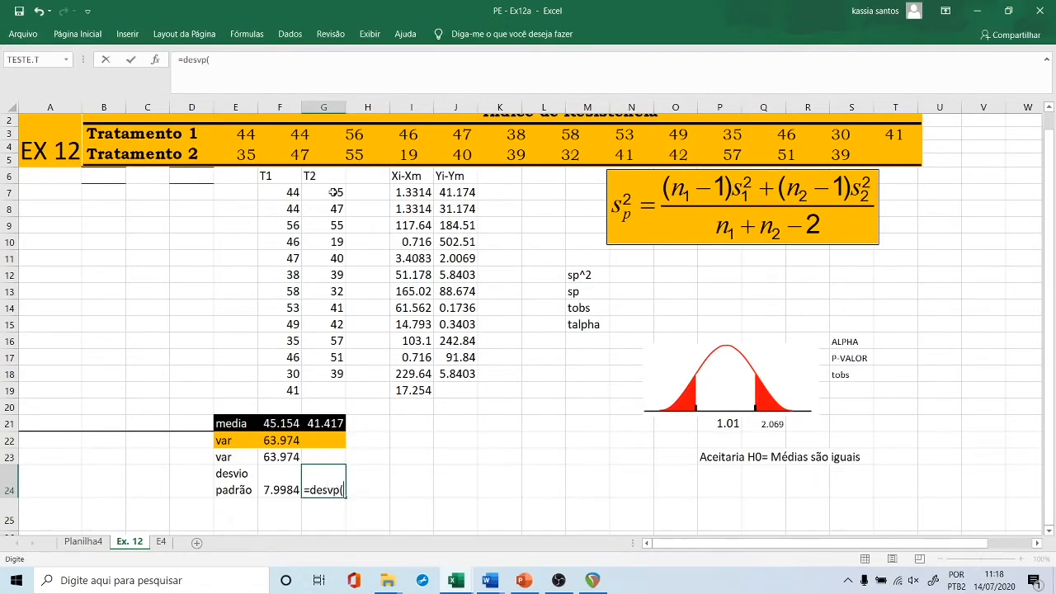
drag(335, 192, 320, 375)
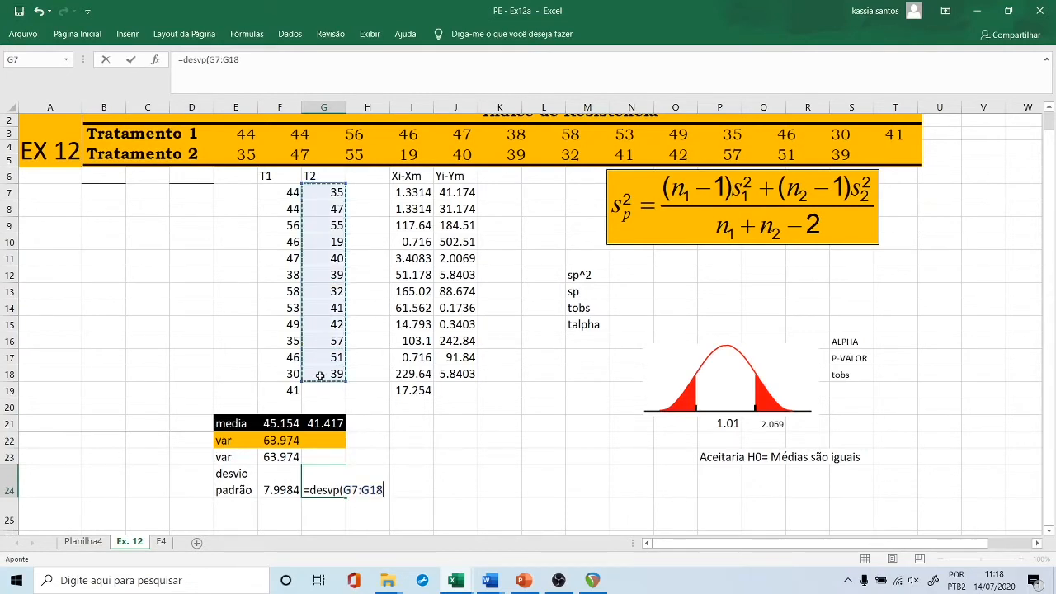
key(Return)
click(329, 471)
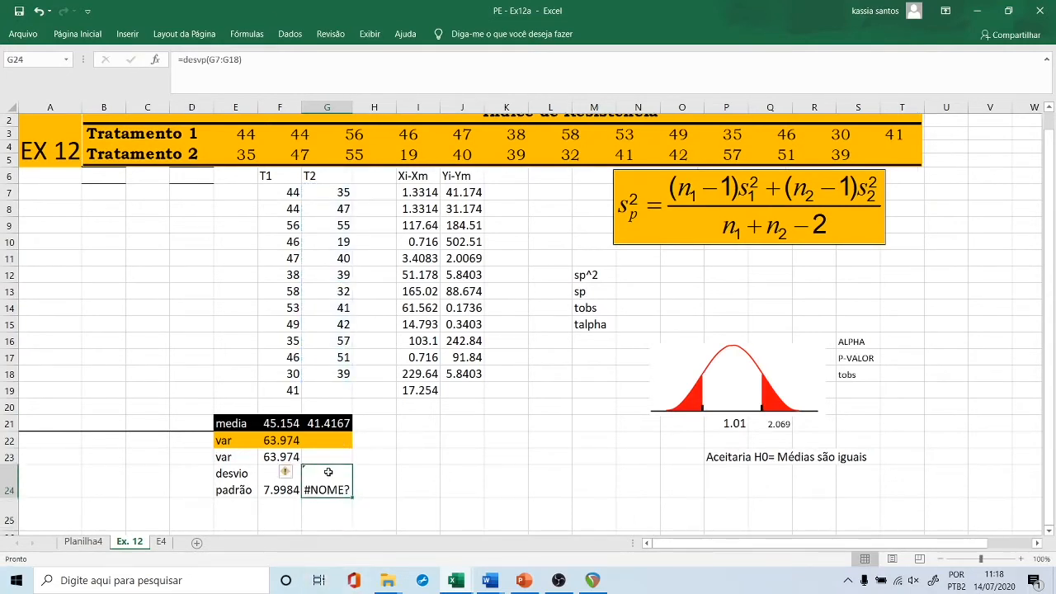
click(204, 59)
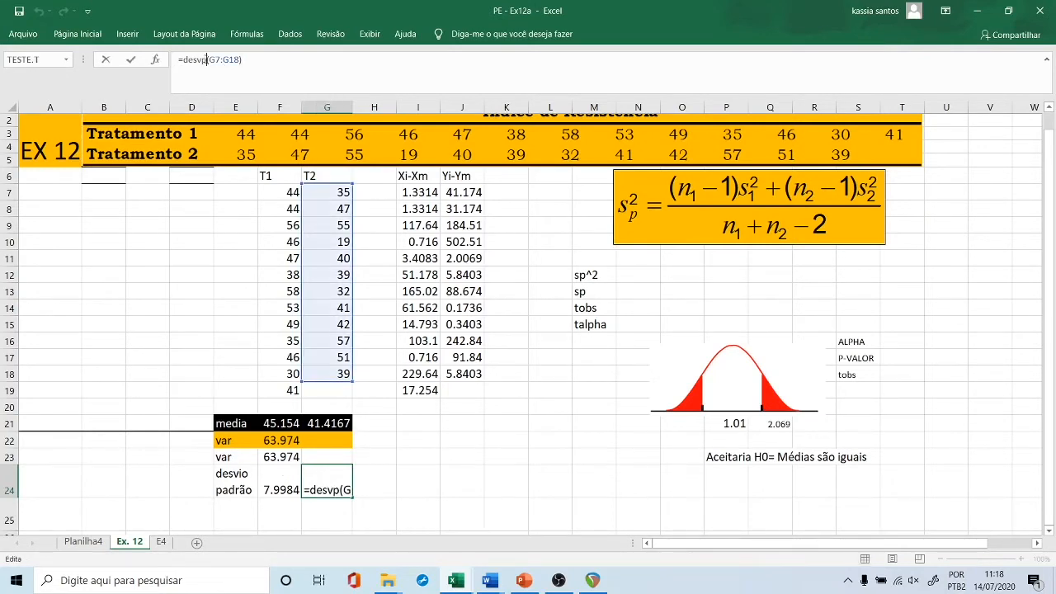
text(ad)
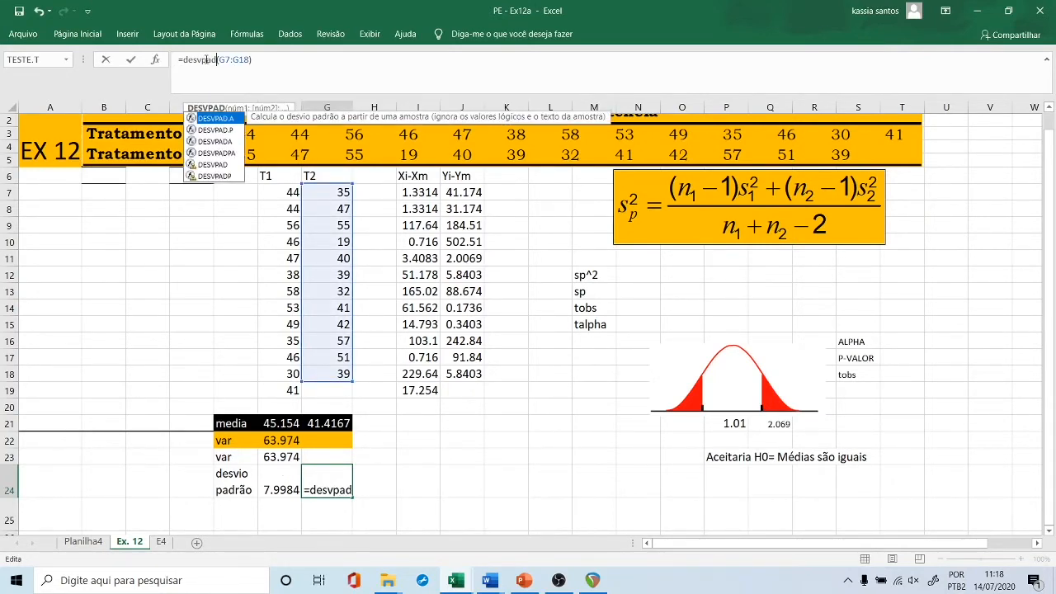
key(Return)
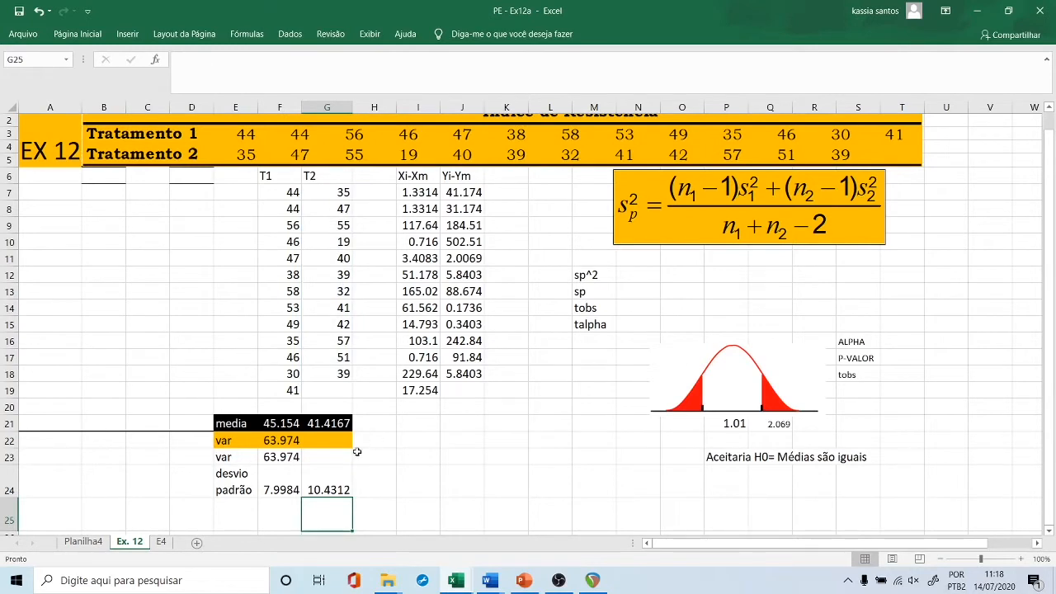
Calculate the T2 variance in G23 from the standard deviation as =G24^2.
click(331, 458)
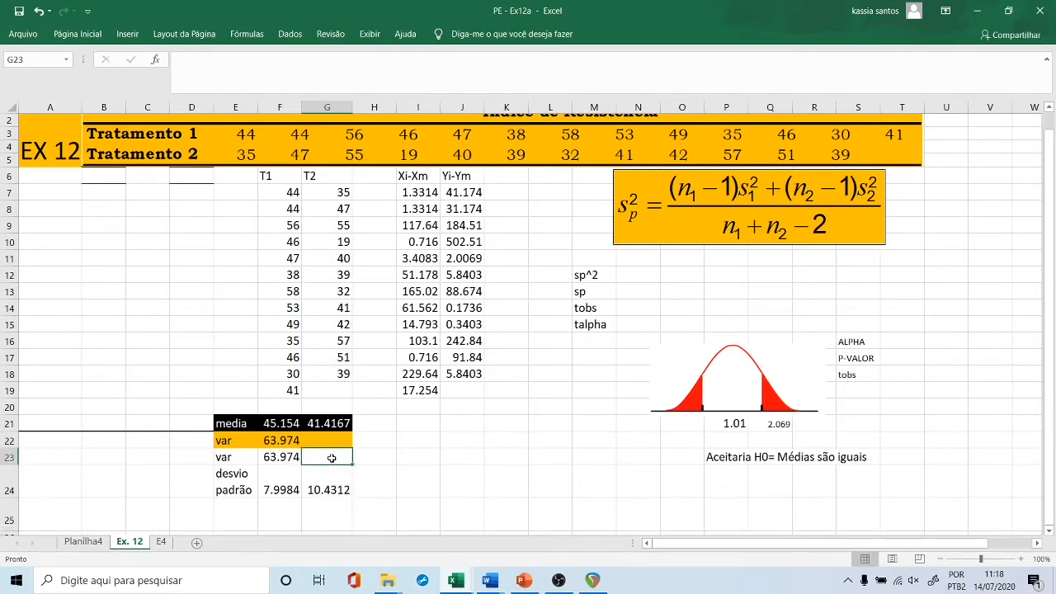
text(=)
click(321, 473)
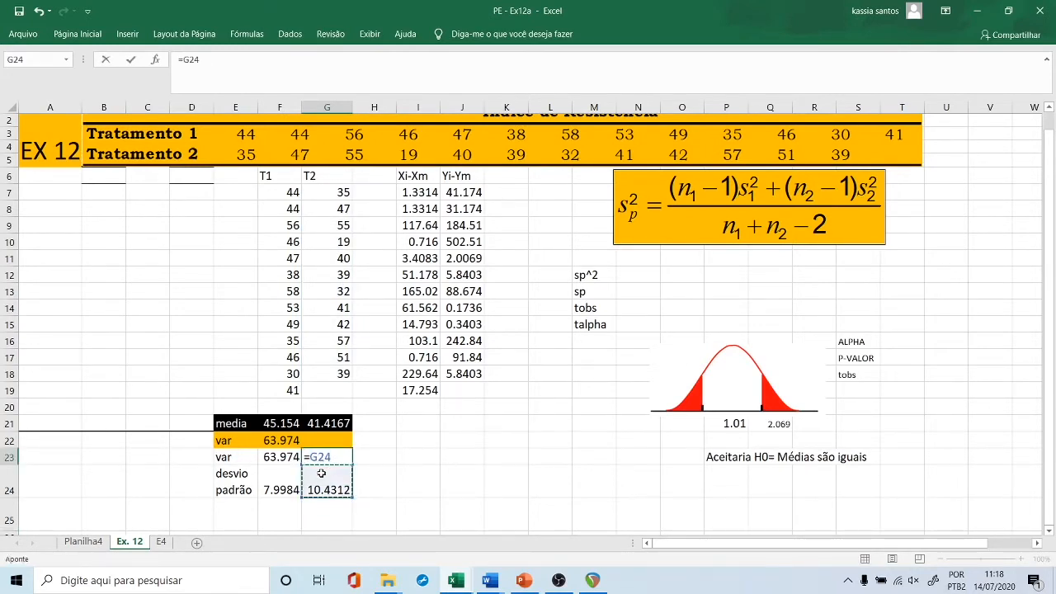
text(^2)
key(Return)
Calculate the T2 variance in G22 from the squared deviations with the formula =soma(J7:J18)/11.
click(285, 441)
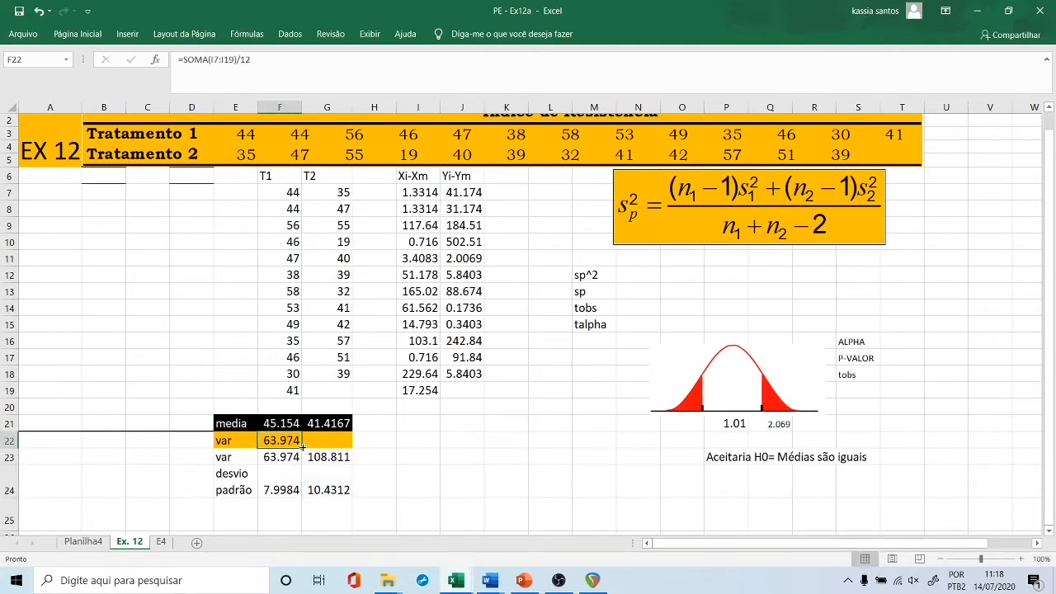
drag(303, 447, 301, 444)
click(313, 441)
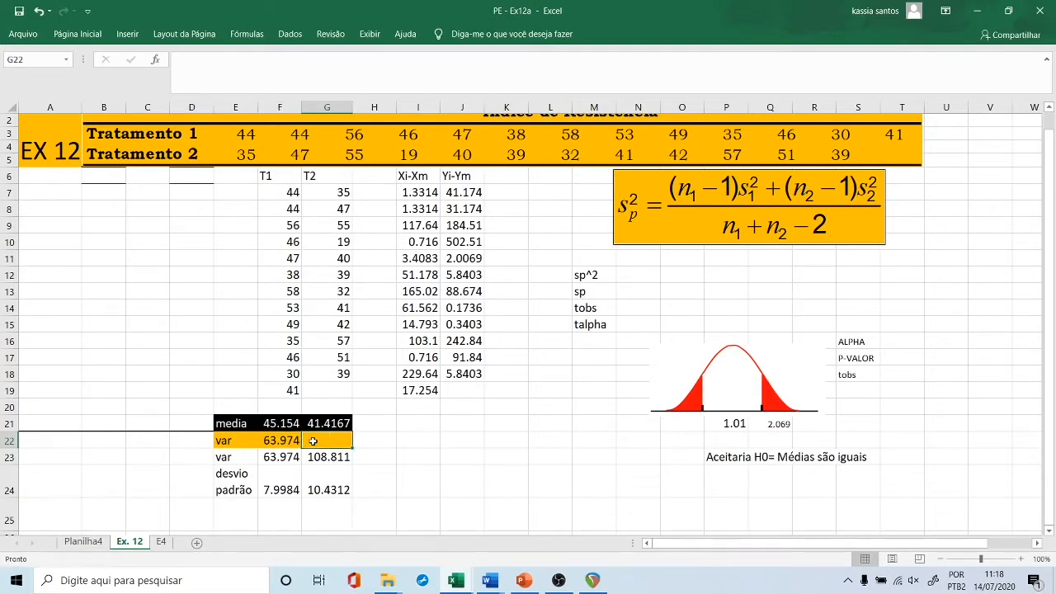
text(=)
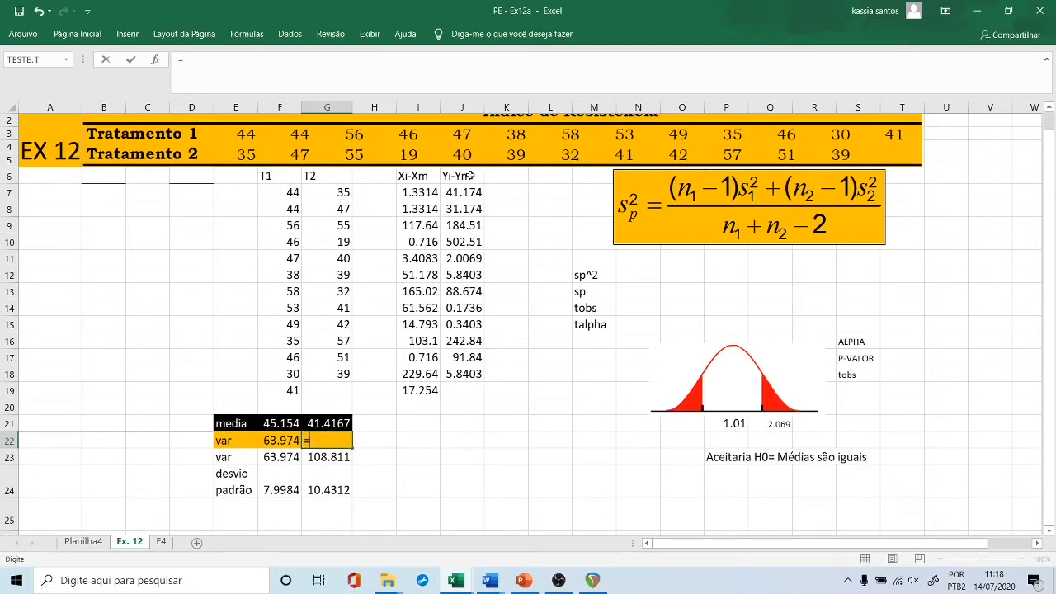
text(so)
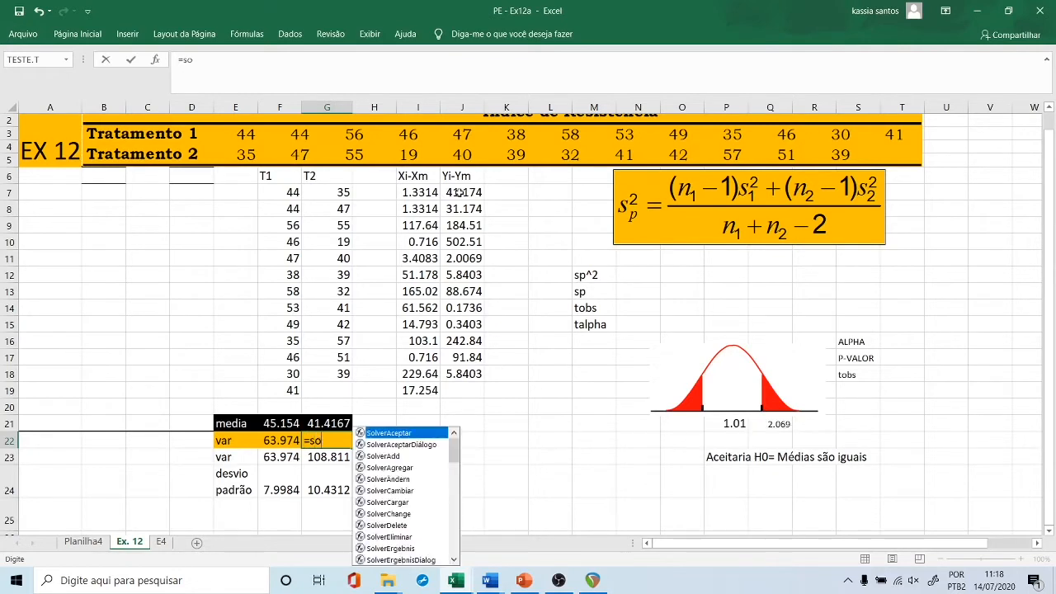
text(ma()
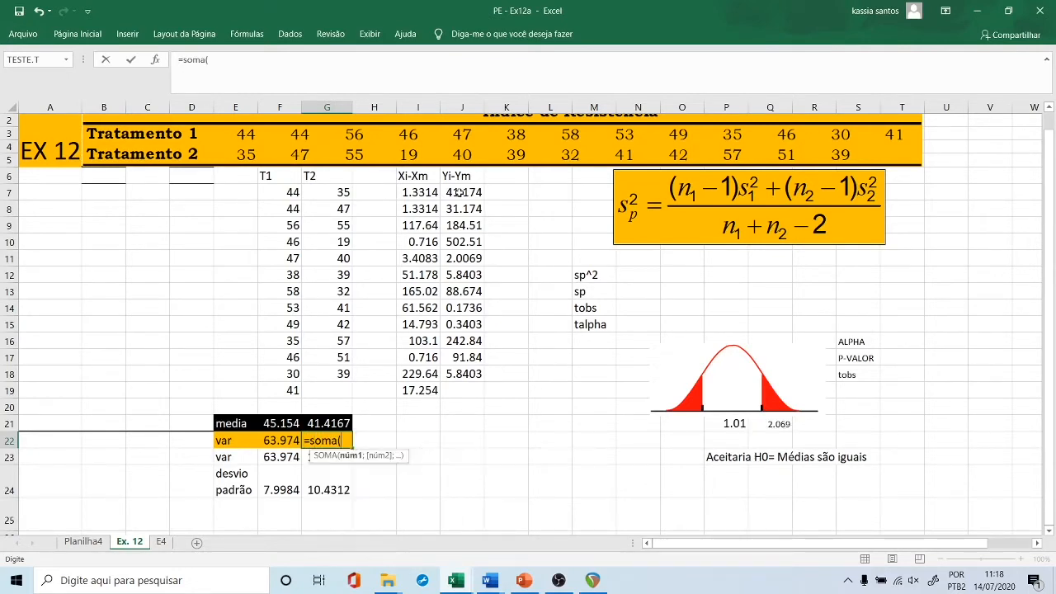
drag(459, 193, 450, 374)
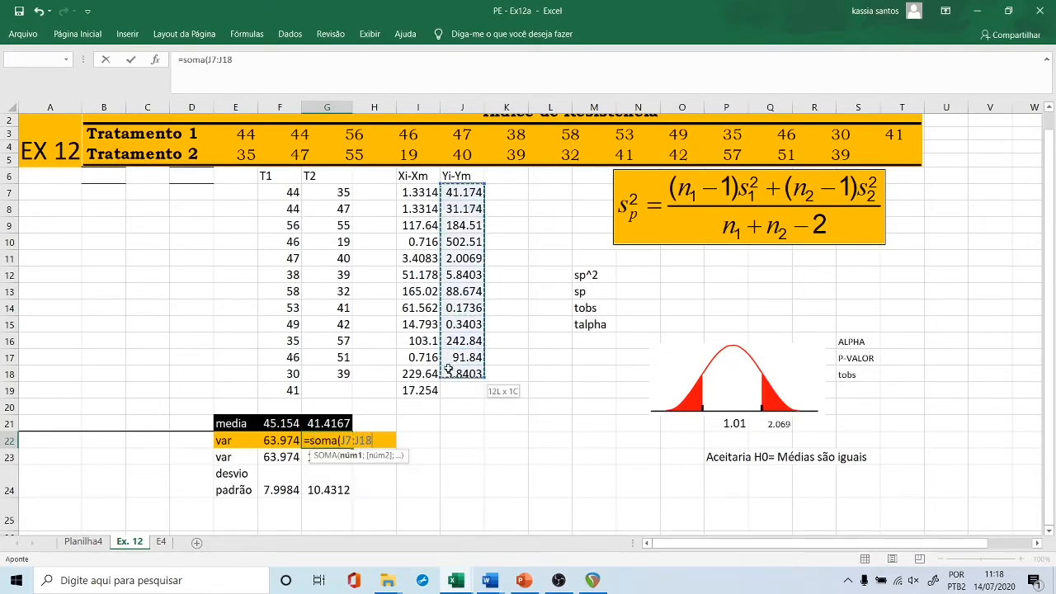
text())
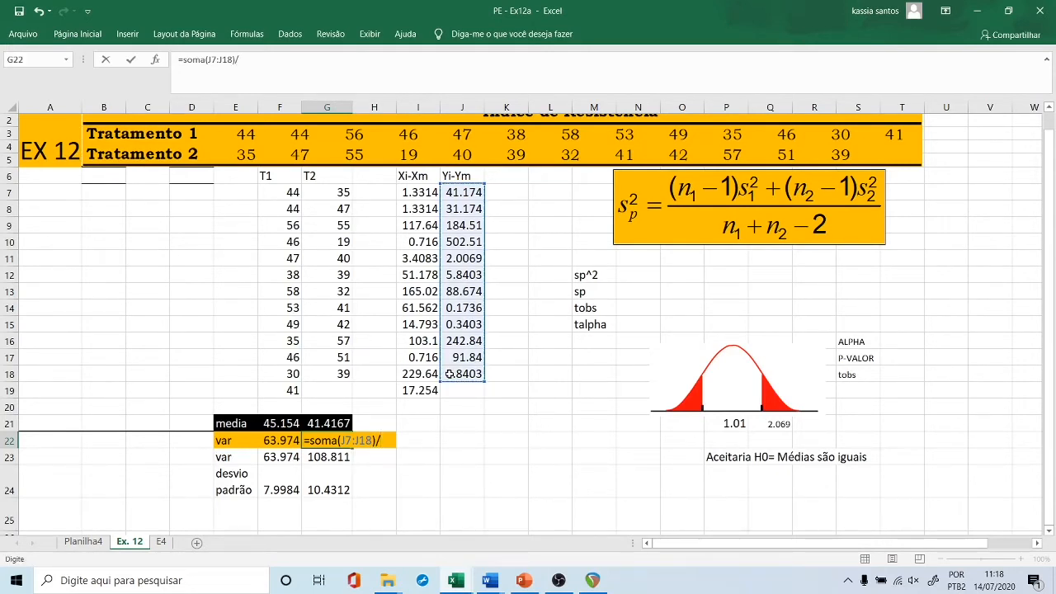
text(/11)
key(Return)
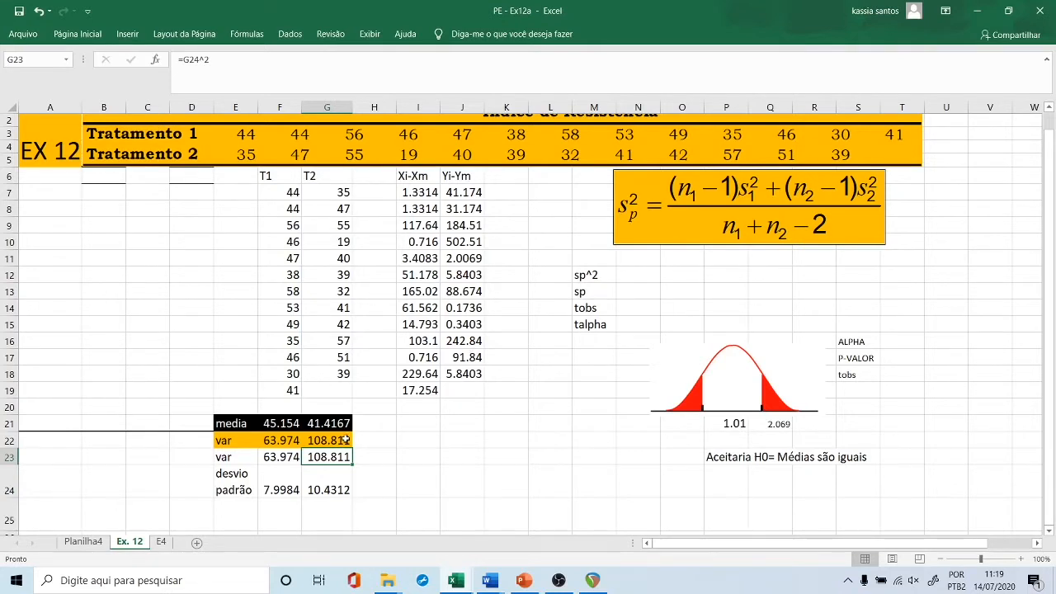
Make sure the Ferramentas de Análise add-in is enabled among the available Excel add-ins.
click(34, 39)
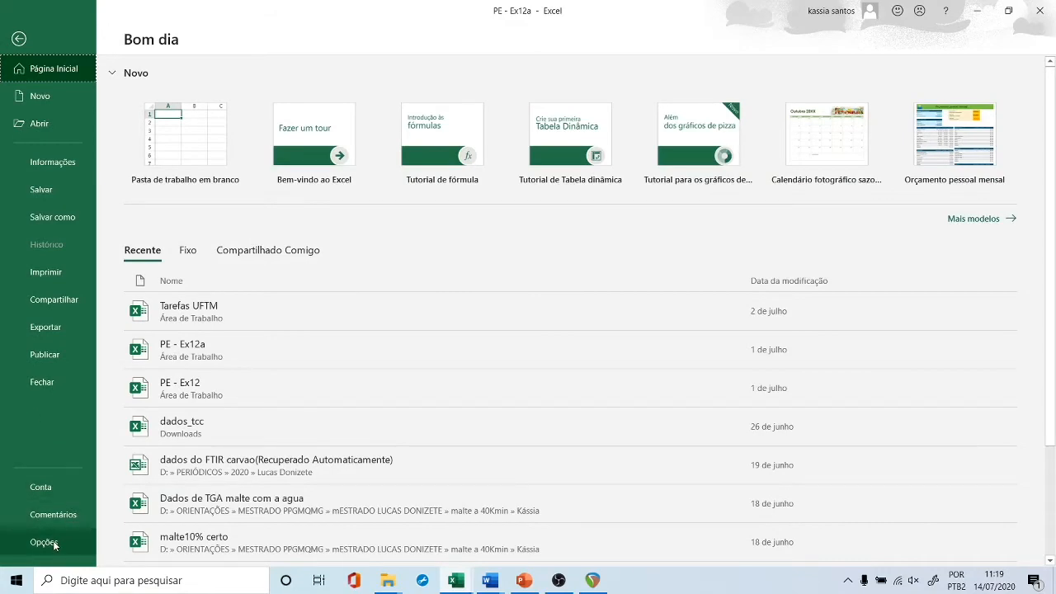
click(44, 542)
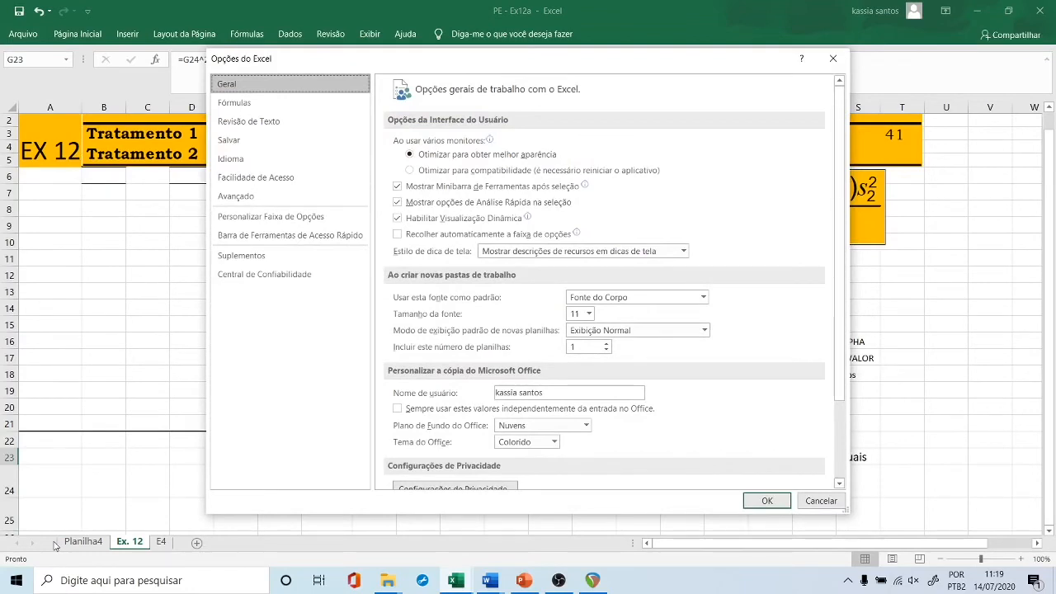
click(256, 257)
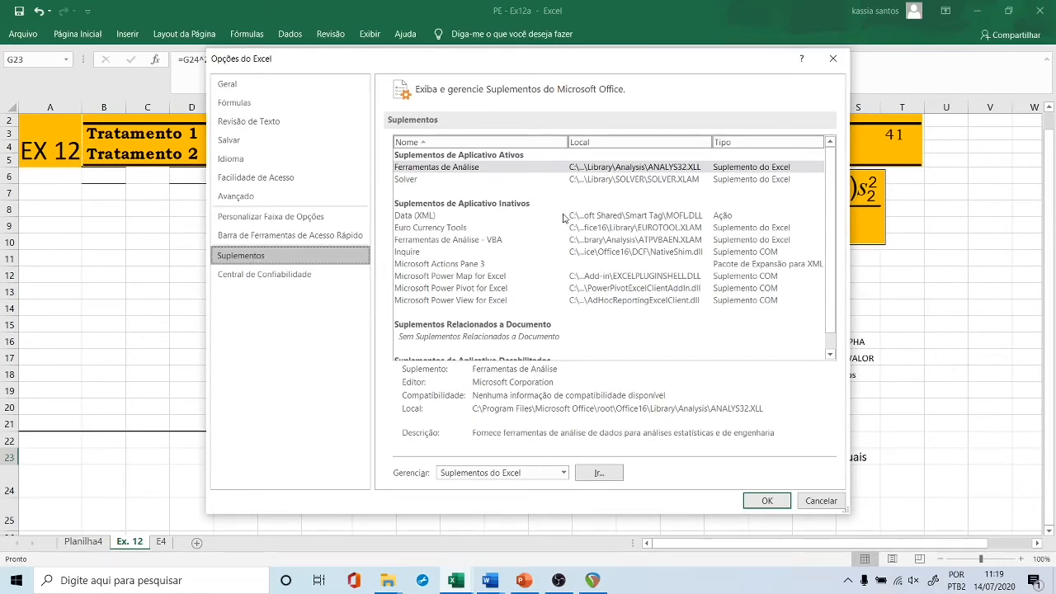
click(447, 169)
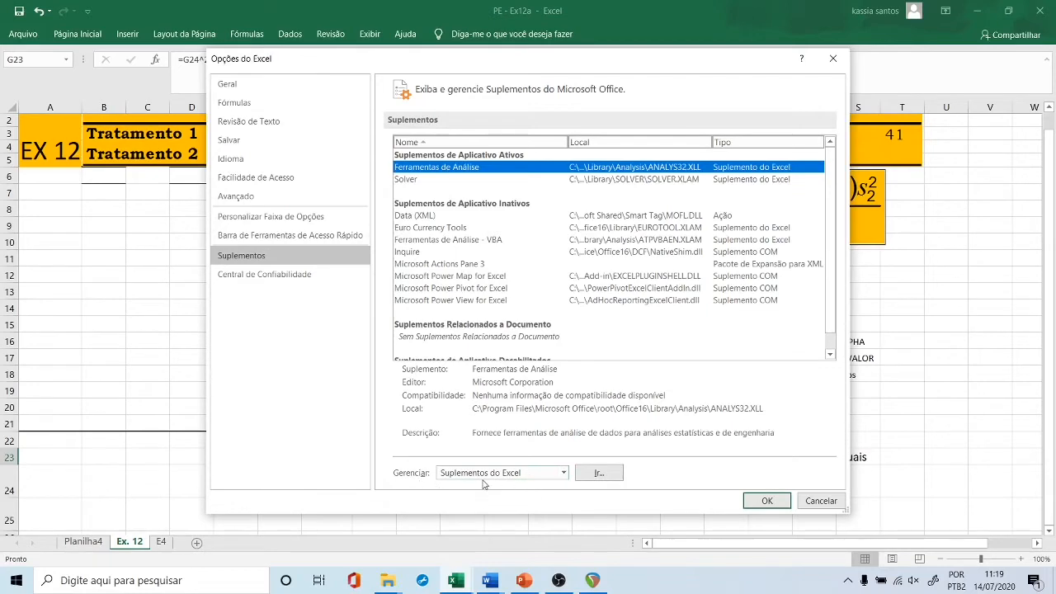
click(595, 476)
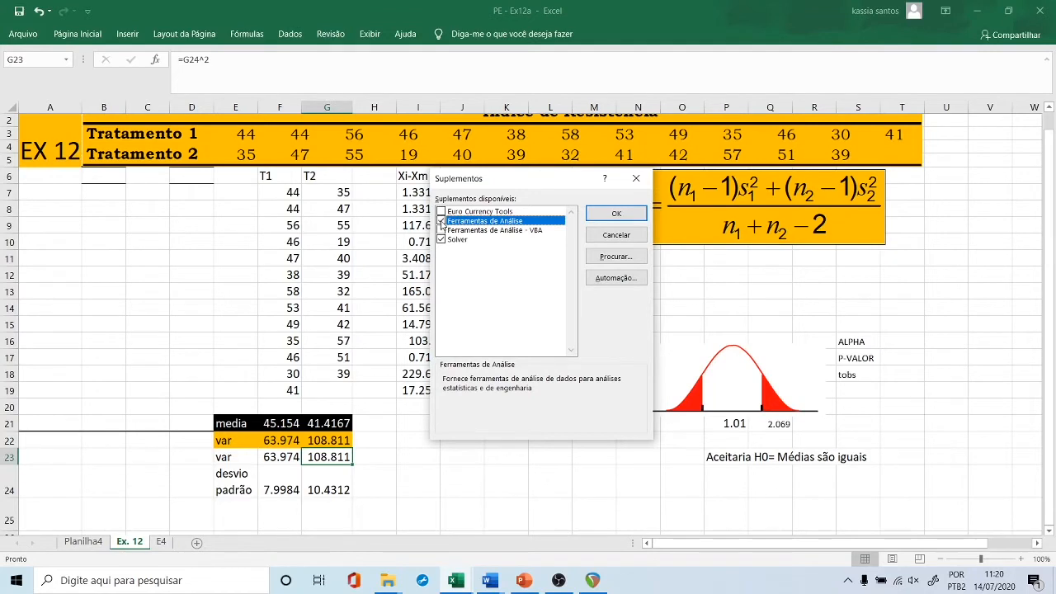
click(616, 215)
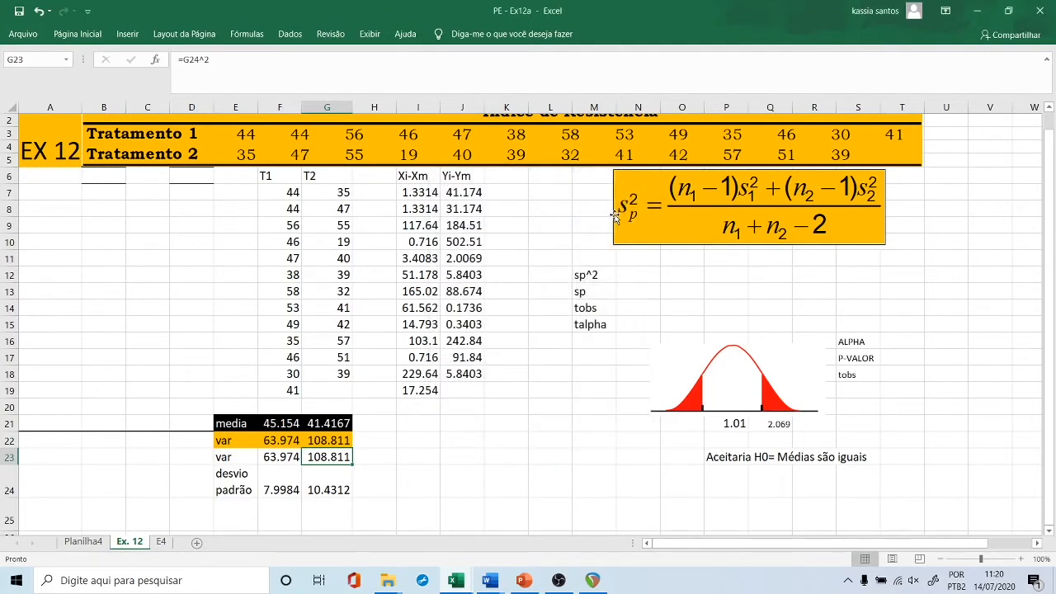
Start the Estatística descritiva tool from the data analysis tools.
click(290, 34)
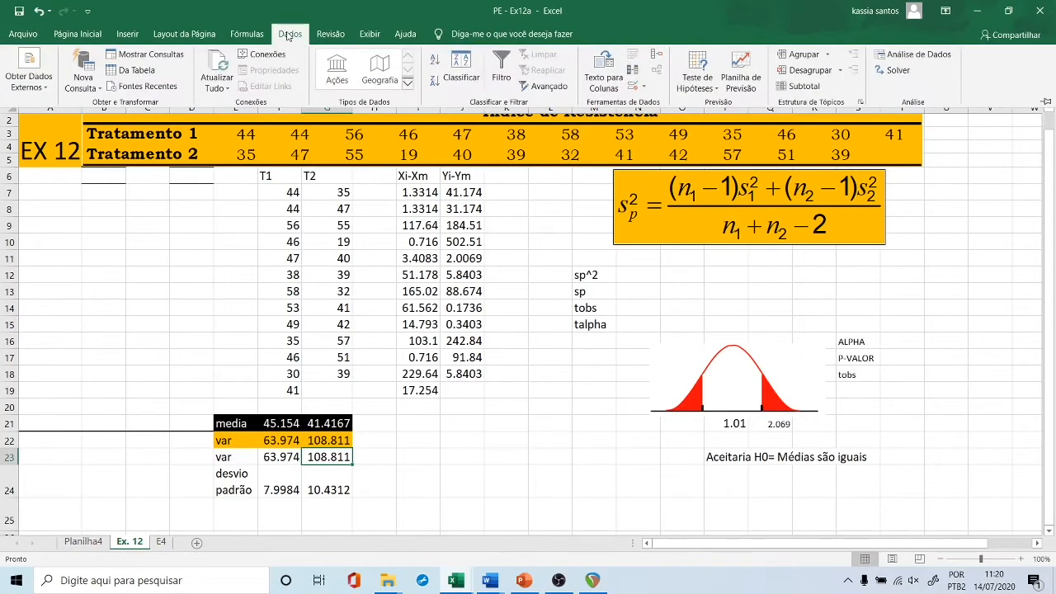
click(939, 58)
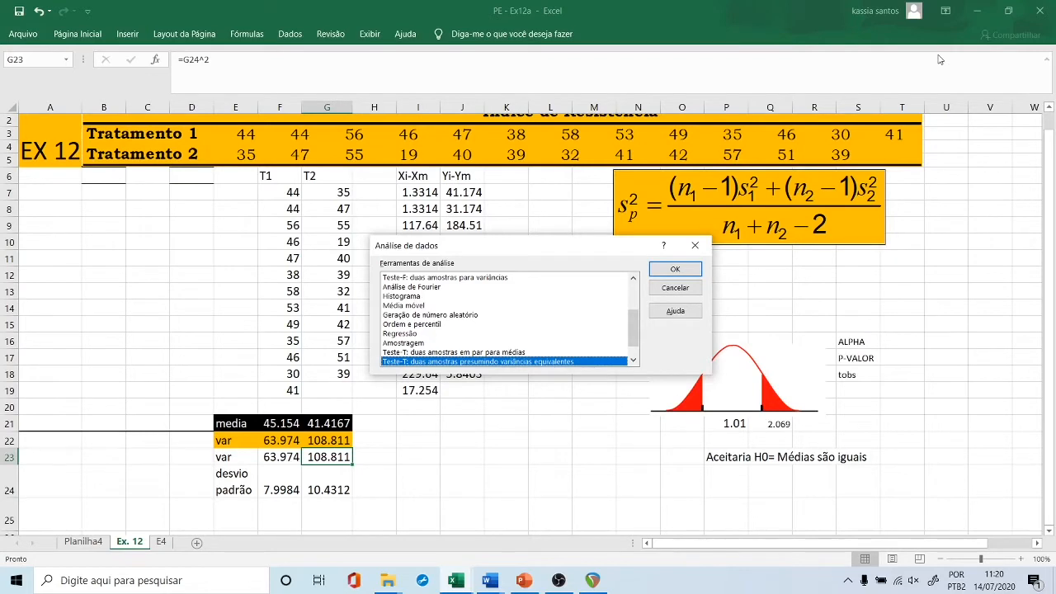
key(Up)
key(Up)
key(Up)
key(Up)
key(Up)
key(Up)
key(Up)
key(Up)
key(Up)
key(Up)
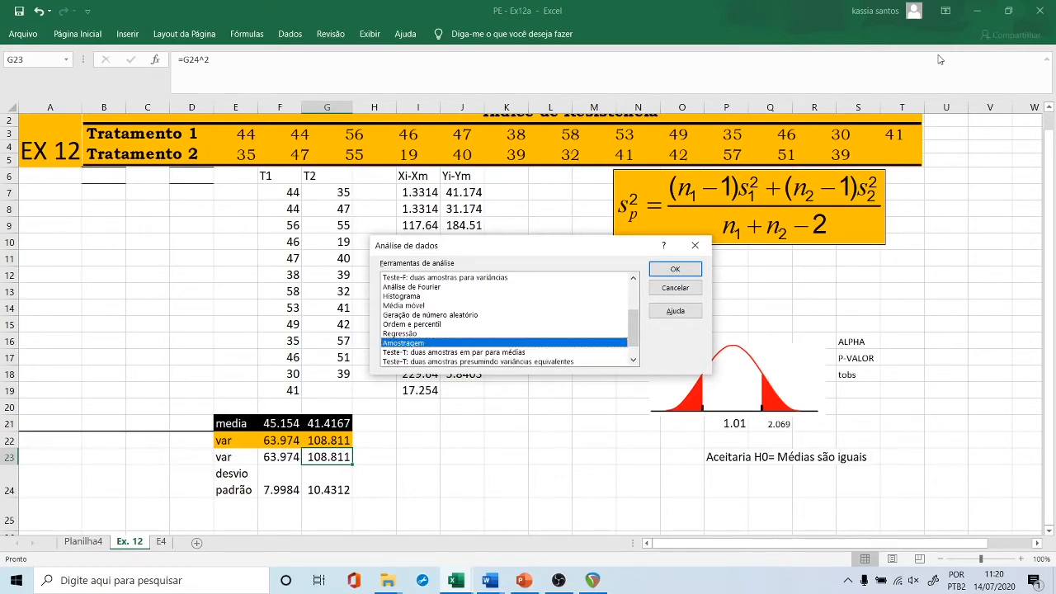
key(Up)
key(Up)
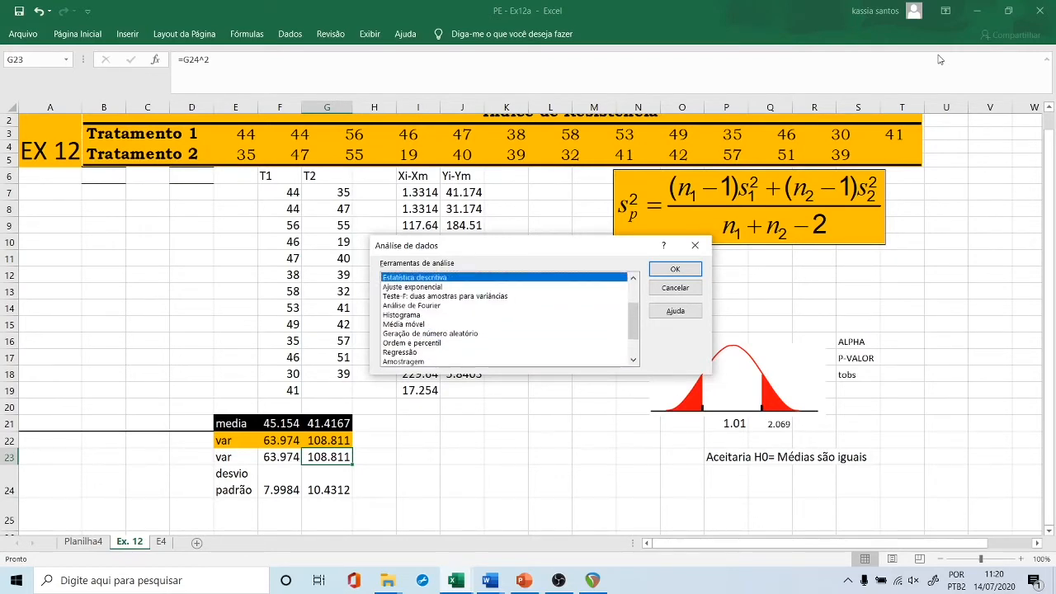
key(Down)
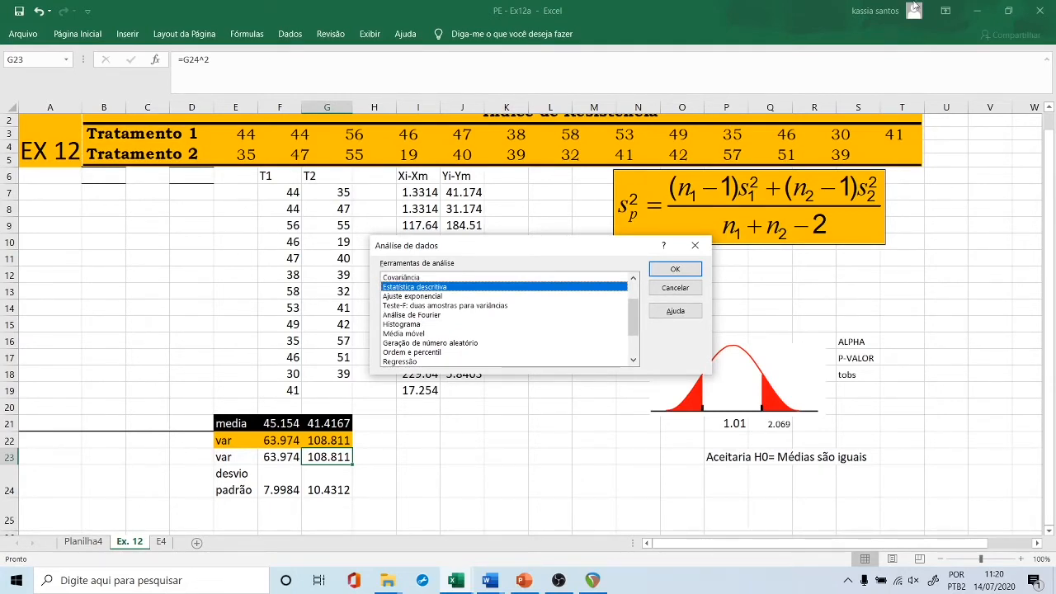
click(670, 269)
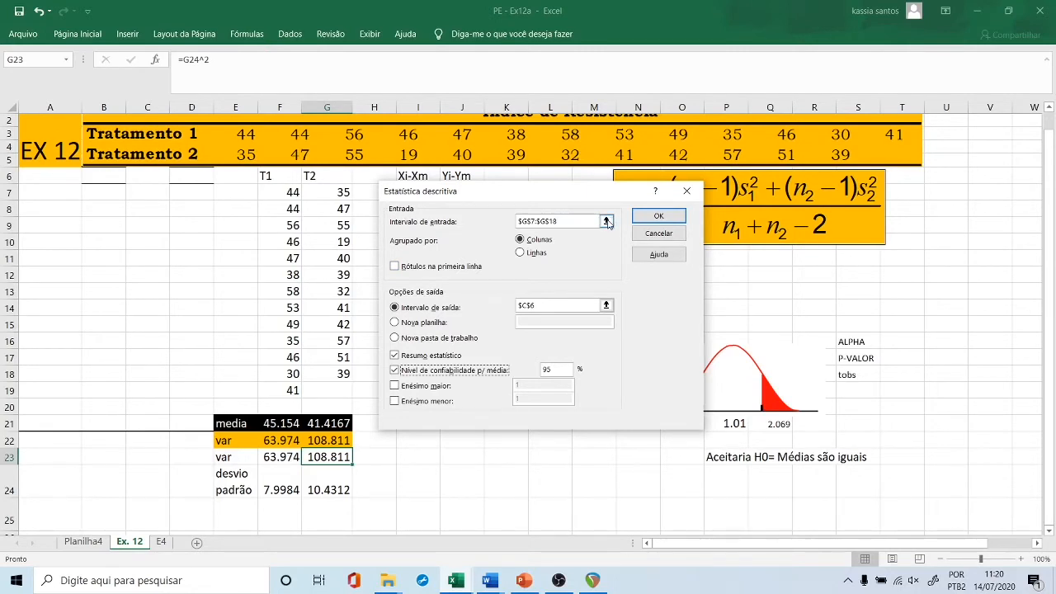
Set the descriptive statistics input range to both treatments, $F$7:$G$19.
click(606, 221)
drag(281, 192, 292, 388)
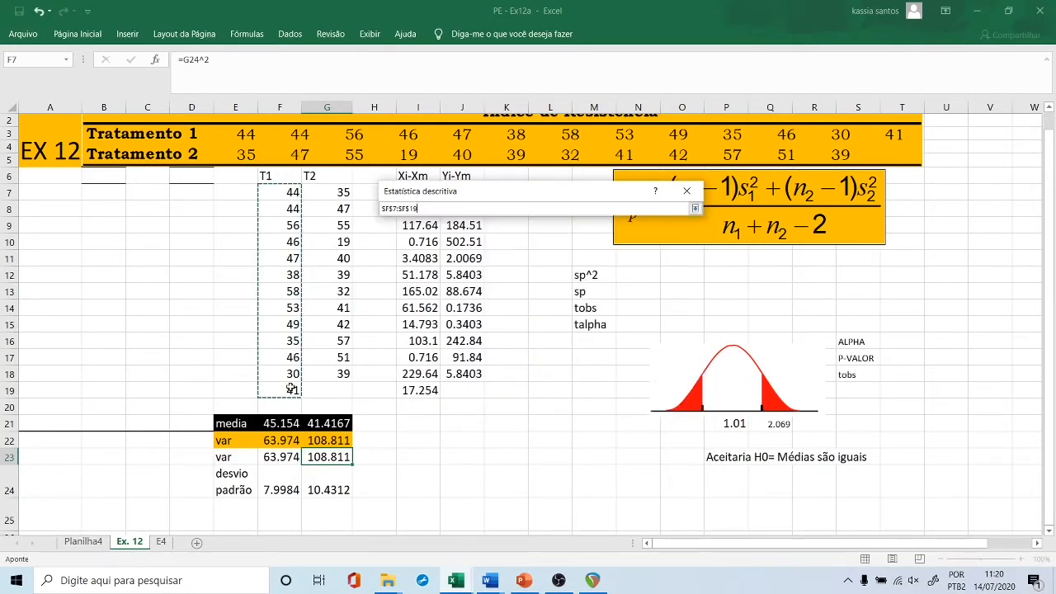
click(295, 192)
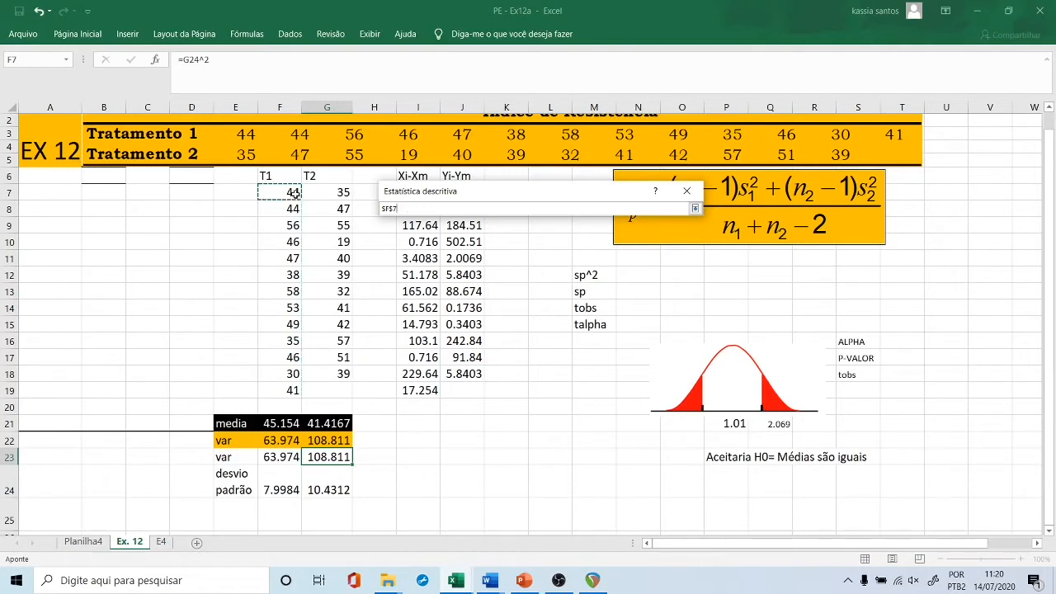
drag(294, 192, 312, 388)
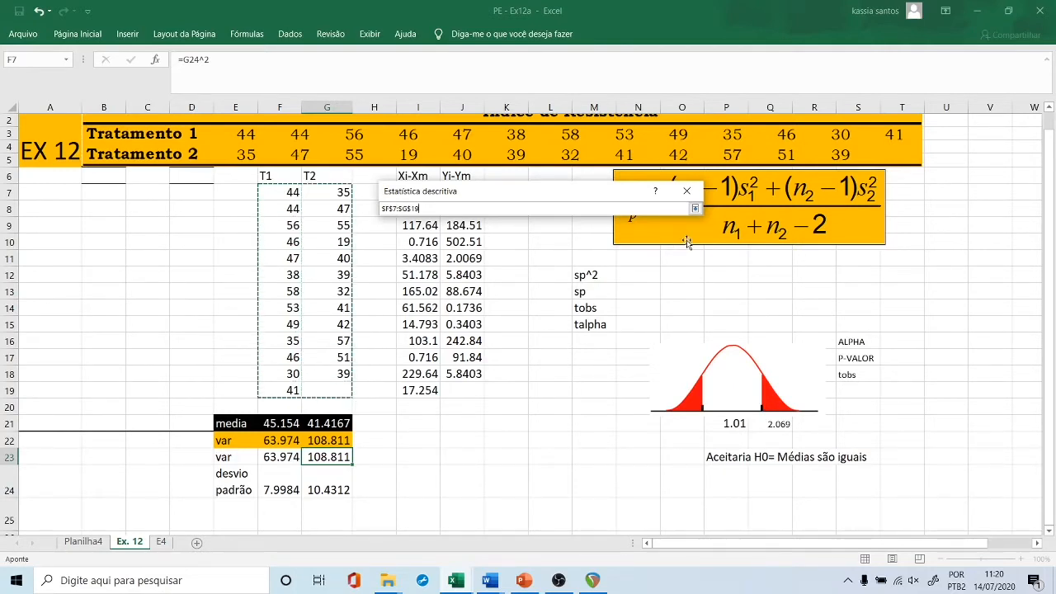
click(695, 208)
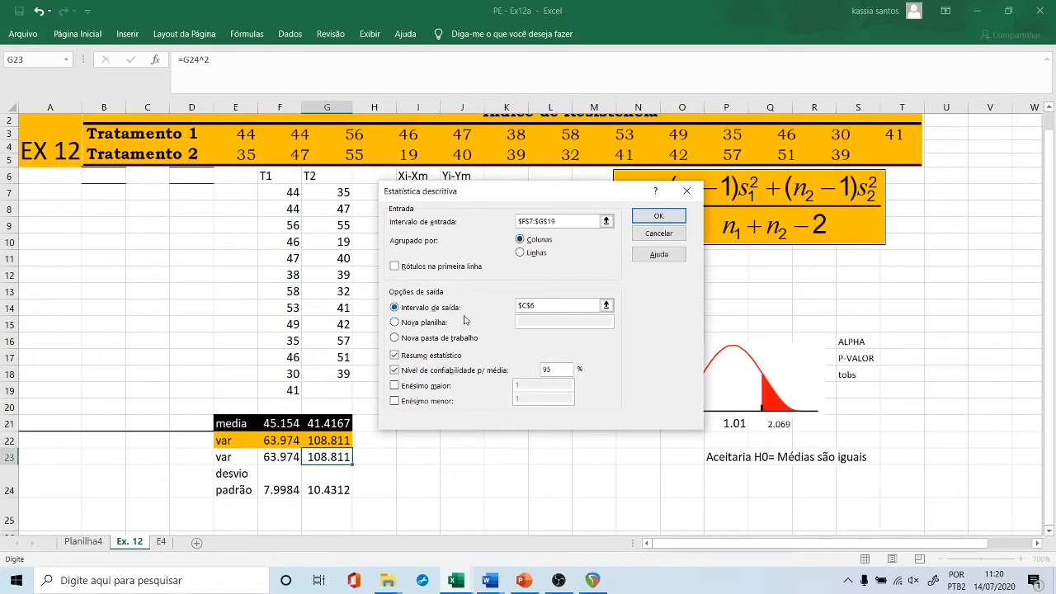
Set the descriptive statistics output range to $A$6 and generate the summary for both treatments.
click(605, 306)
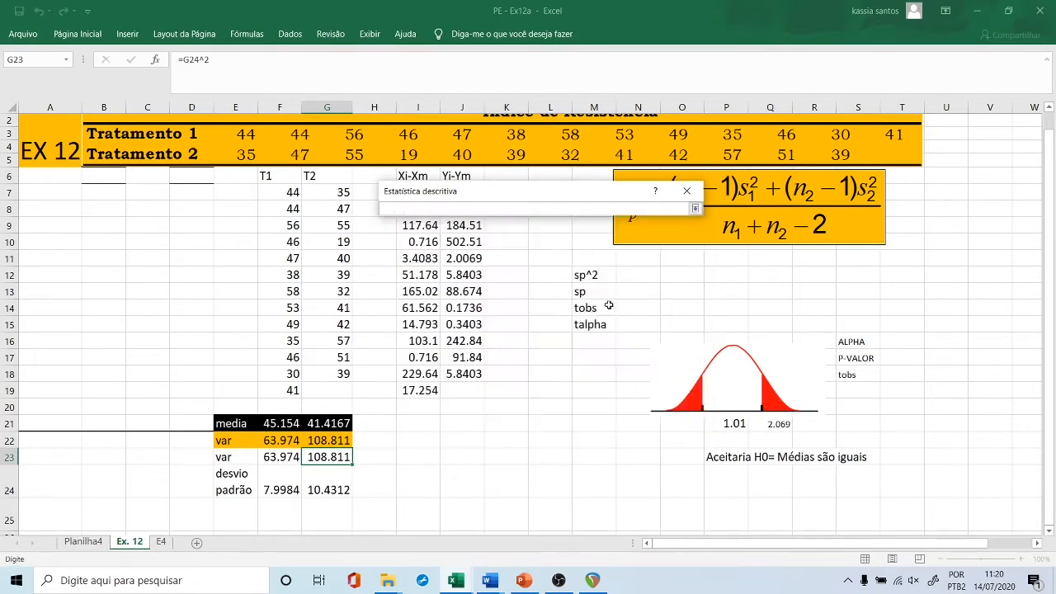
click(602, 308)
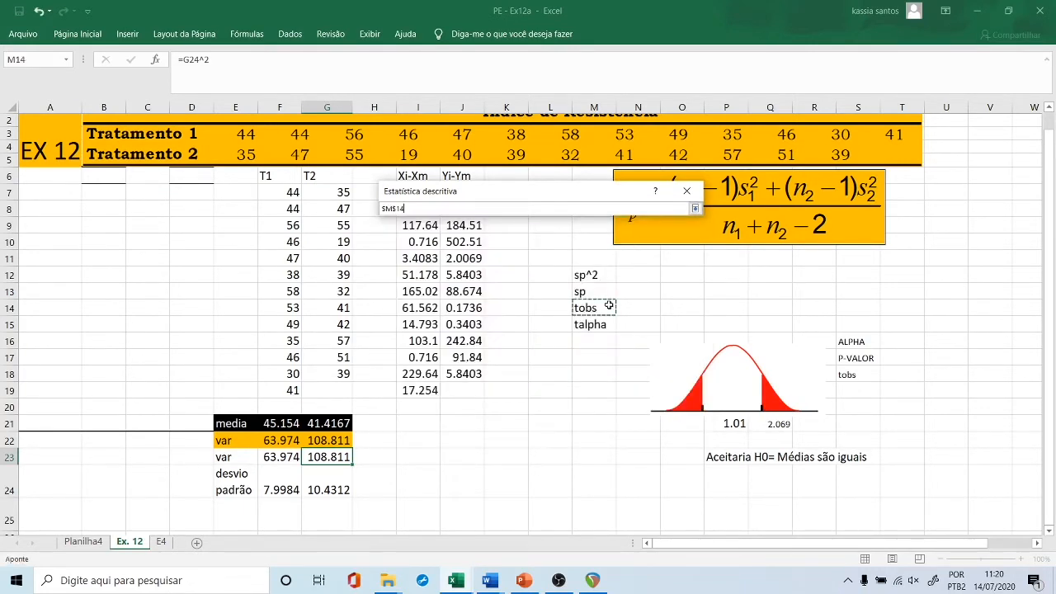
click(44, 179)
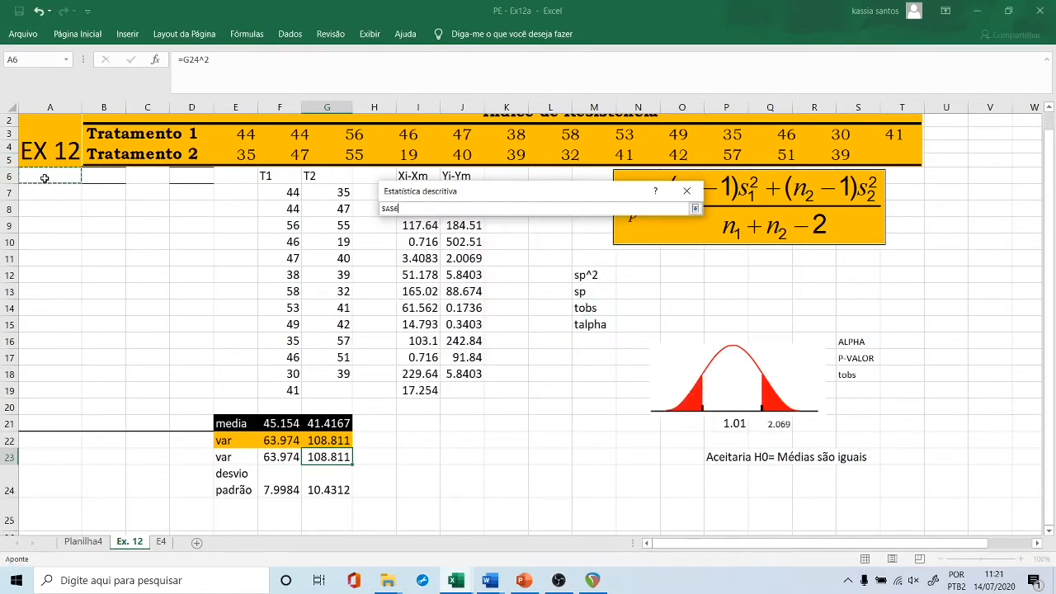
click(695, 208)
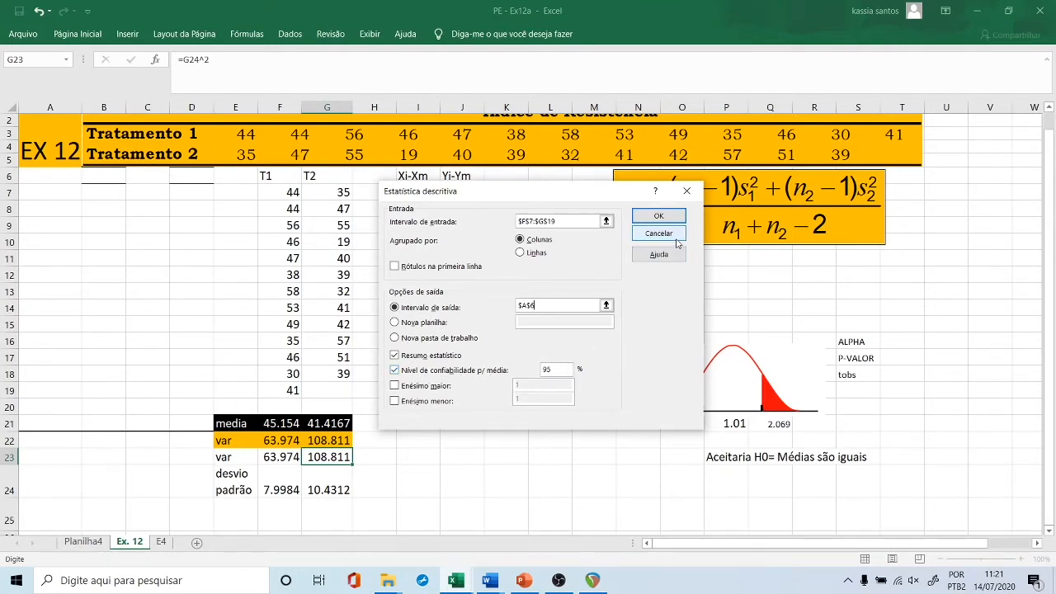
click(659, 216)
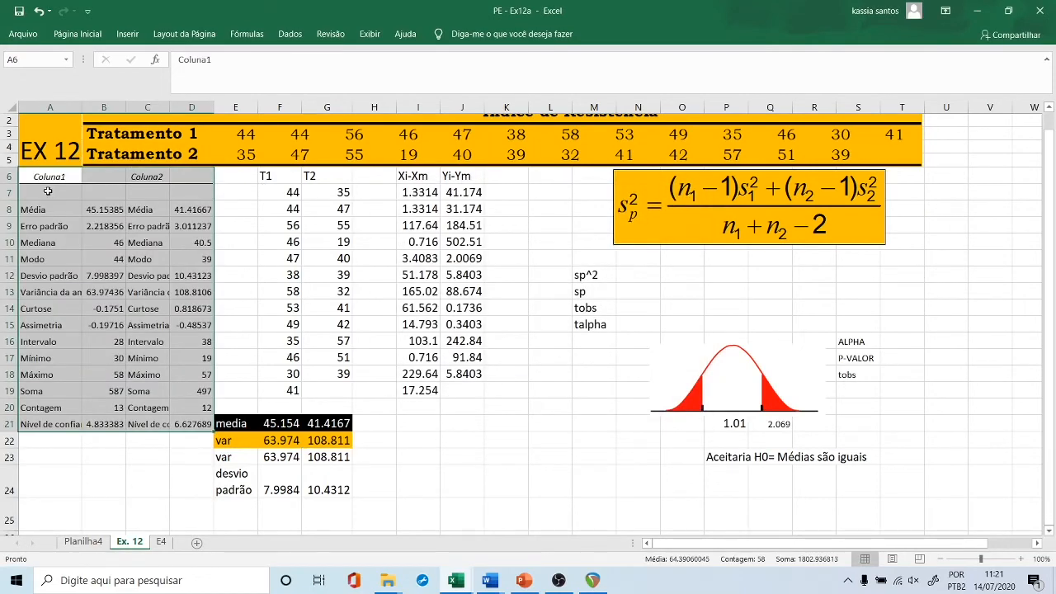
Examine the generated descriptive statistics, from the mean, standard error, median and mode to the variance, minimum, maximum, sum and count.
click(65, 177)
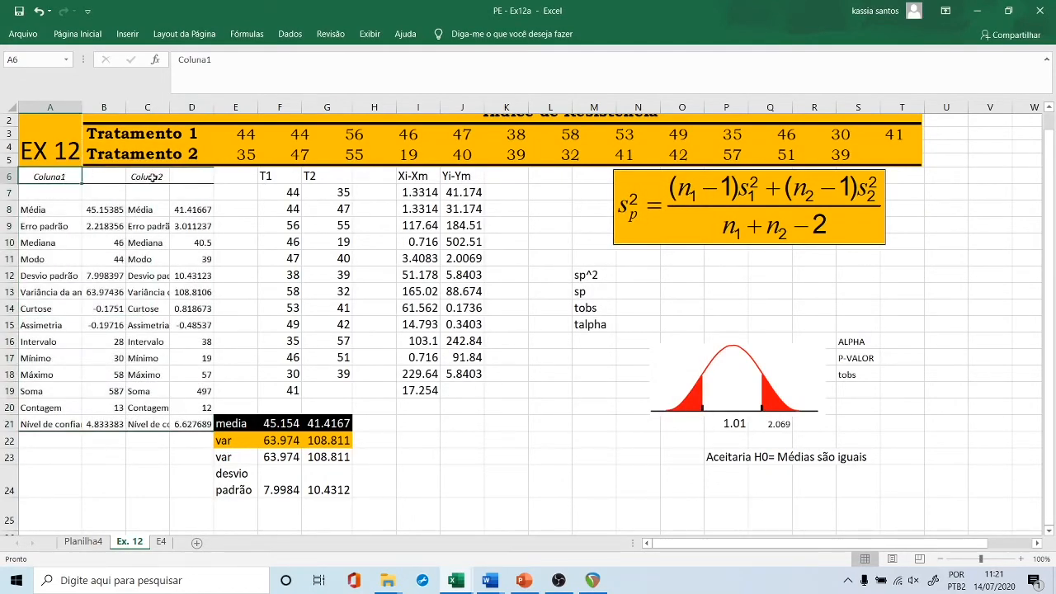
click(150, 177)
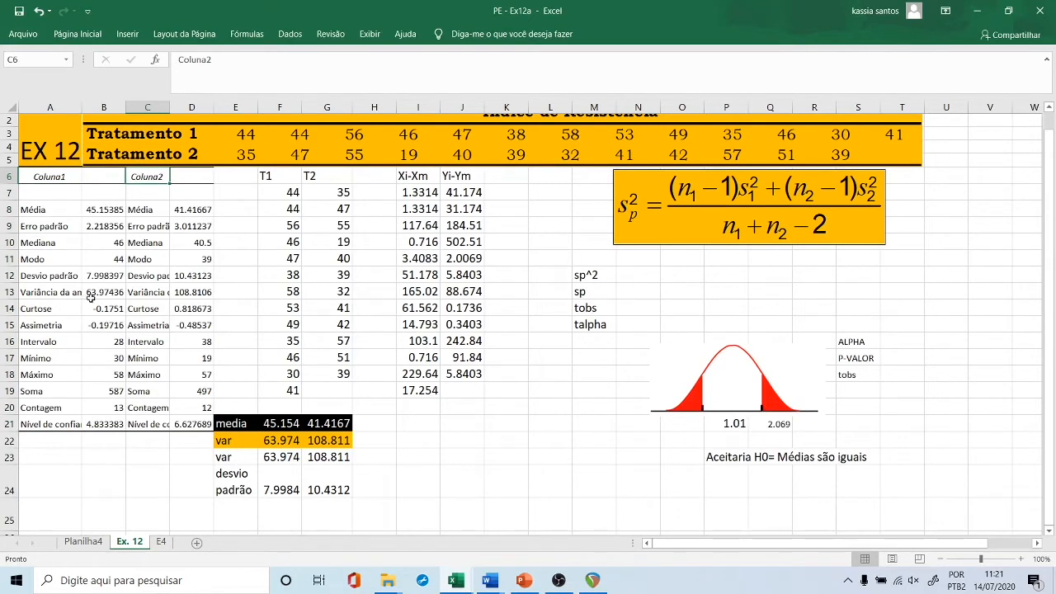
click(64, 210)
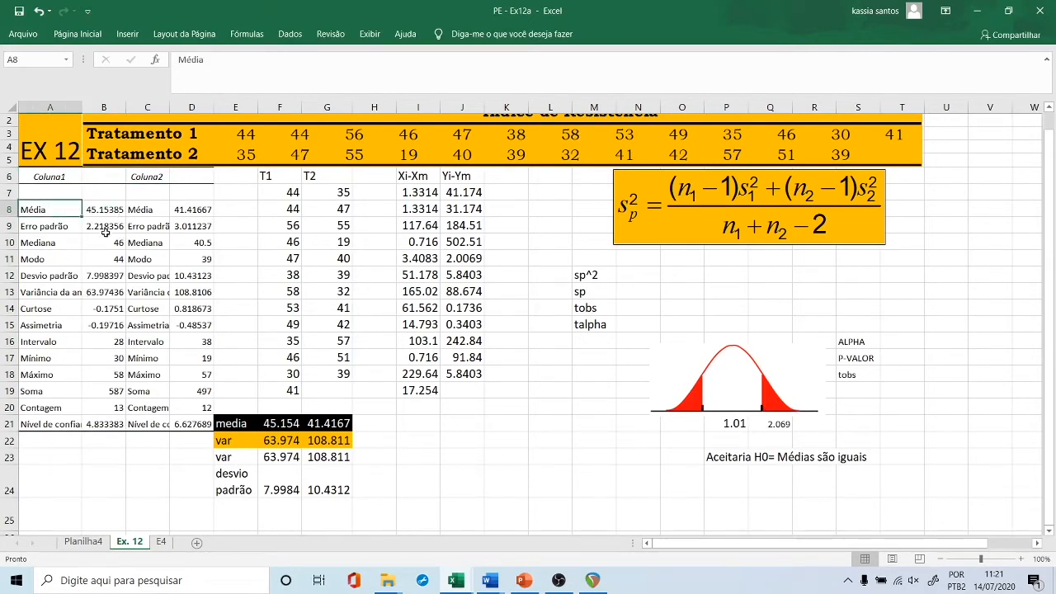
click(63, 226)
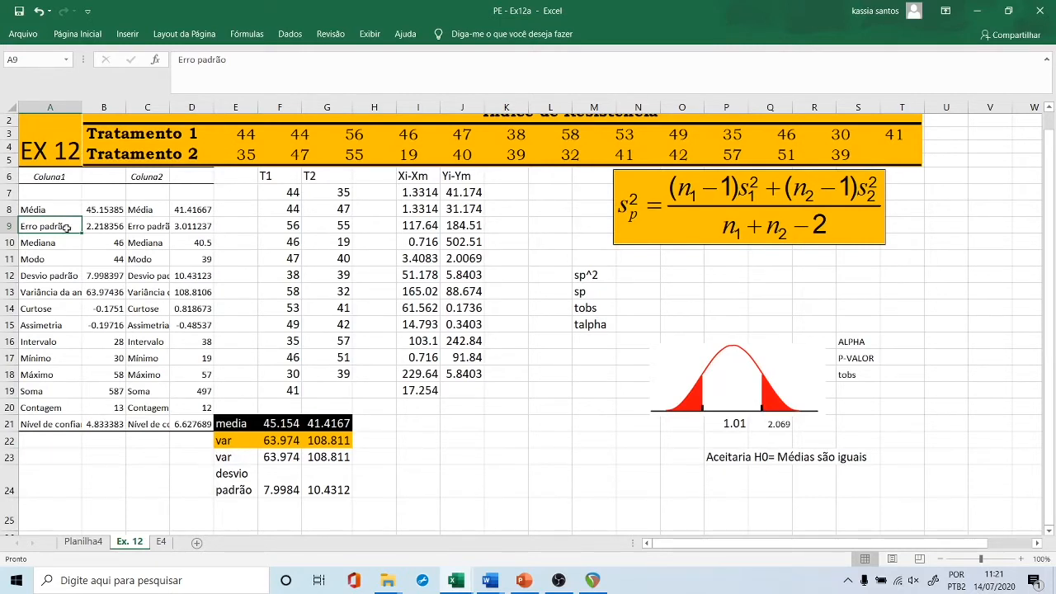
click(77, 209)
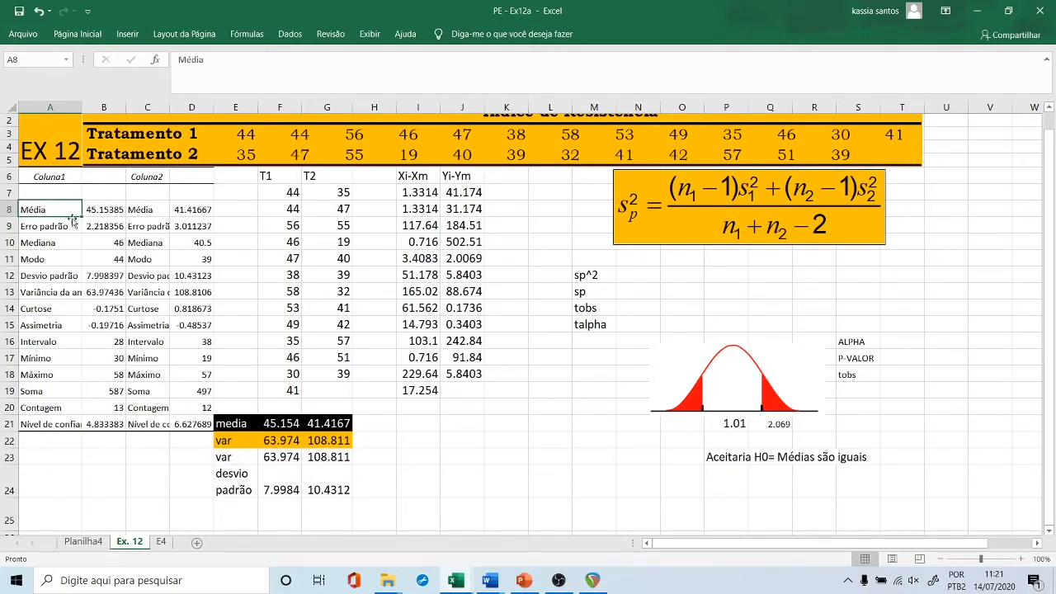
click(66, 224)
click(50, 245)
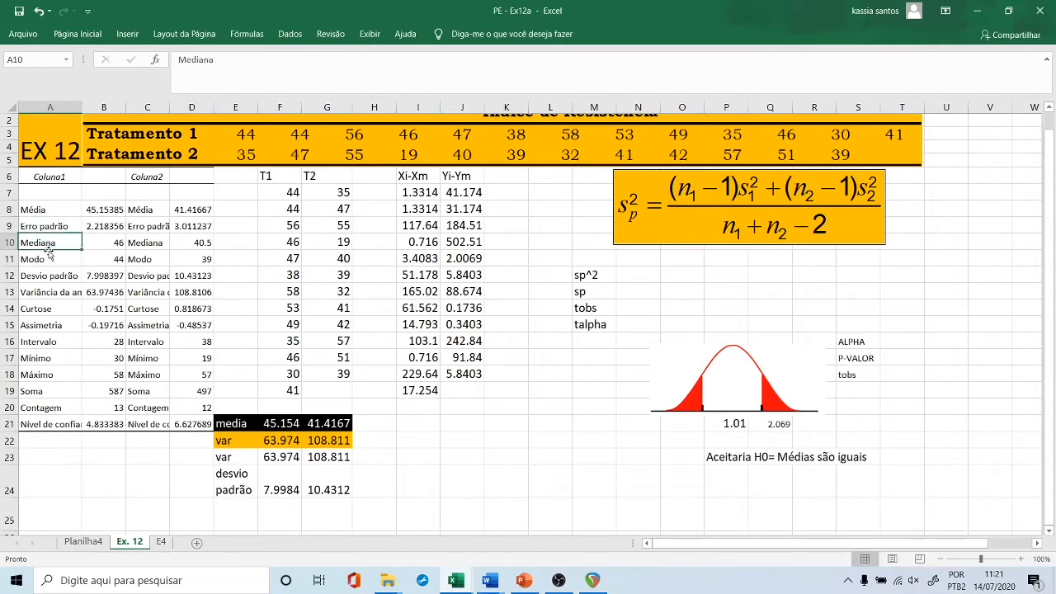
click(42, 259)
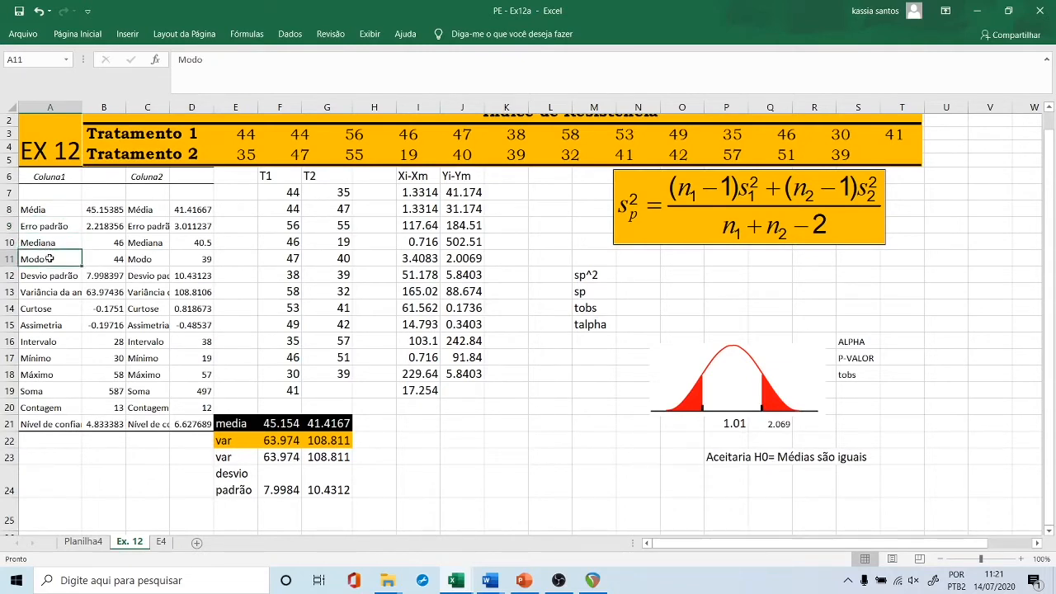
click(117, 275)
click(104, 291)
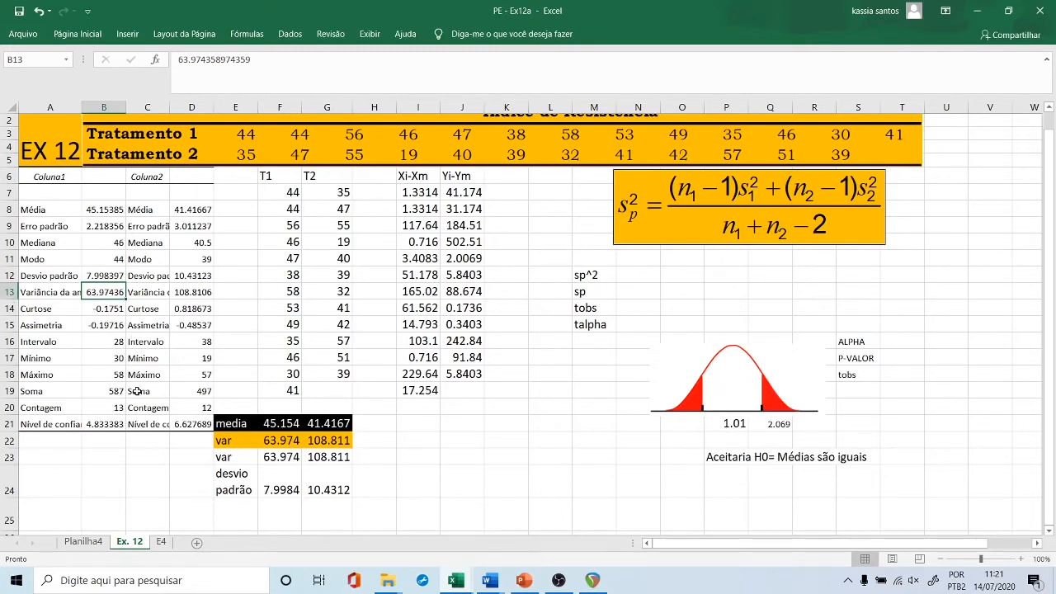
click(107, 358)
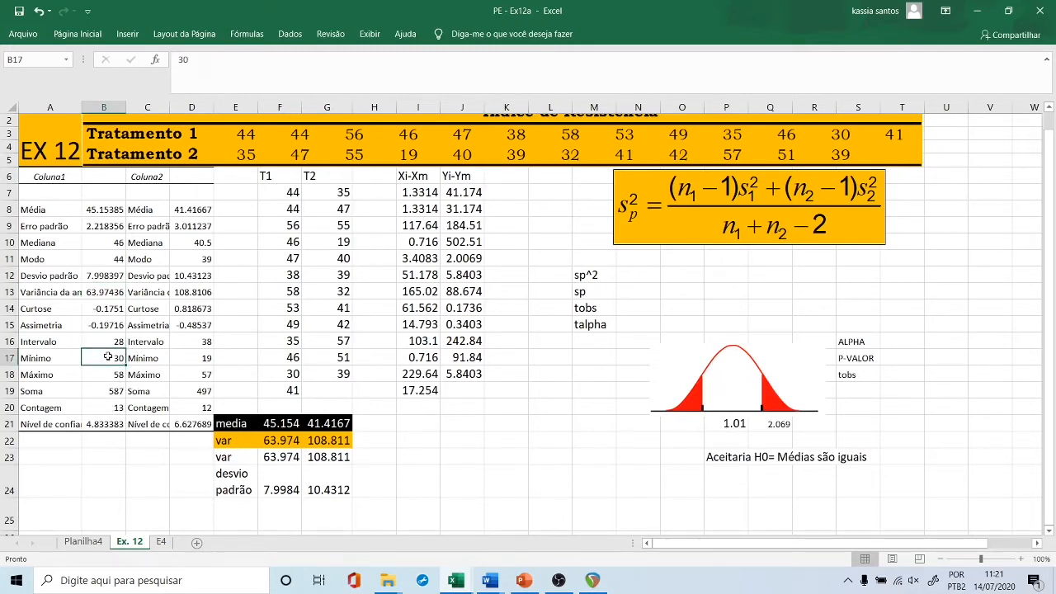
click(111, 376)
click(118, 391)
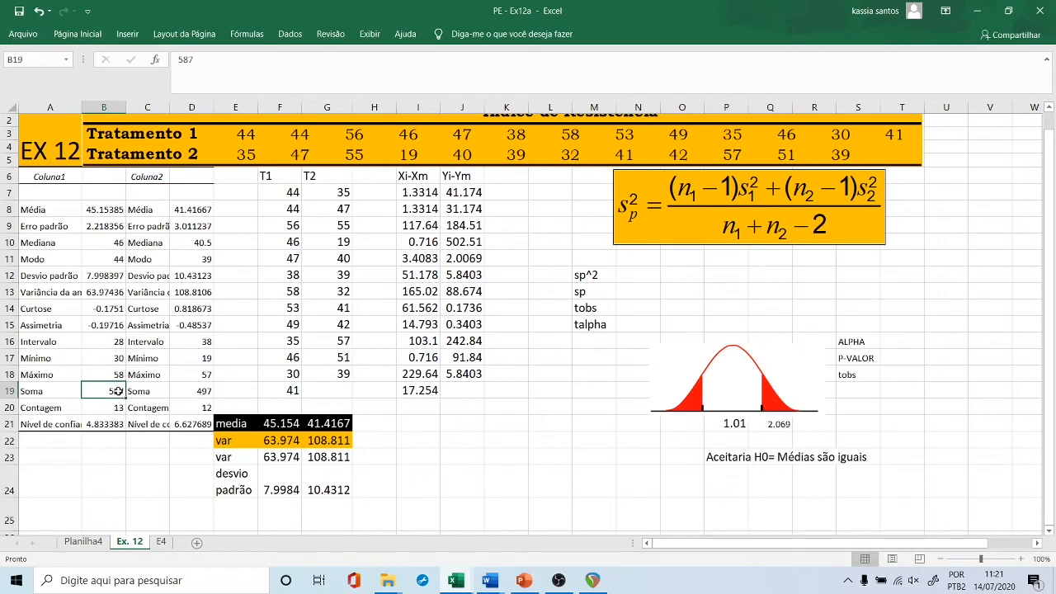
click(112, 407)
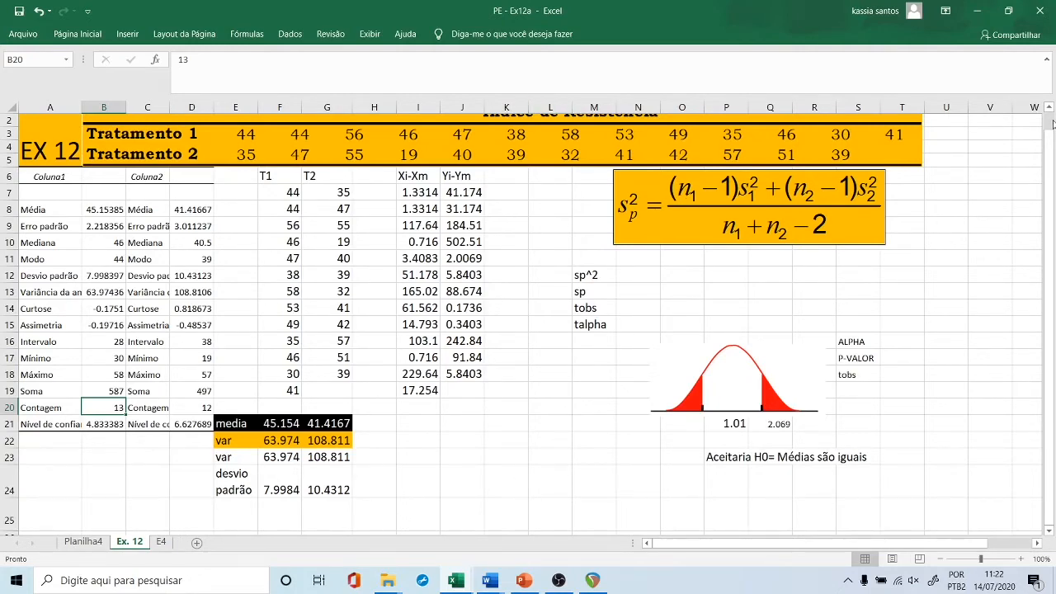
Write the test hypotheses "H1 São diferentes" in L7 and "H0 São iguais" in L8.
scroll(1053, 120, up, 1)
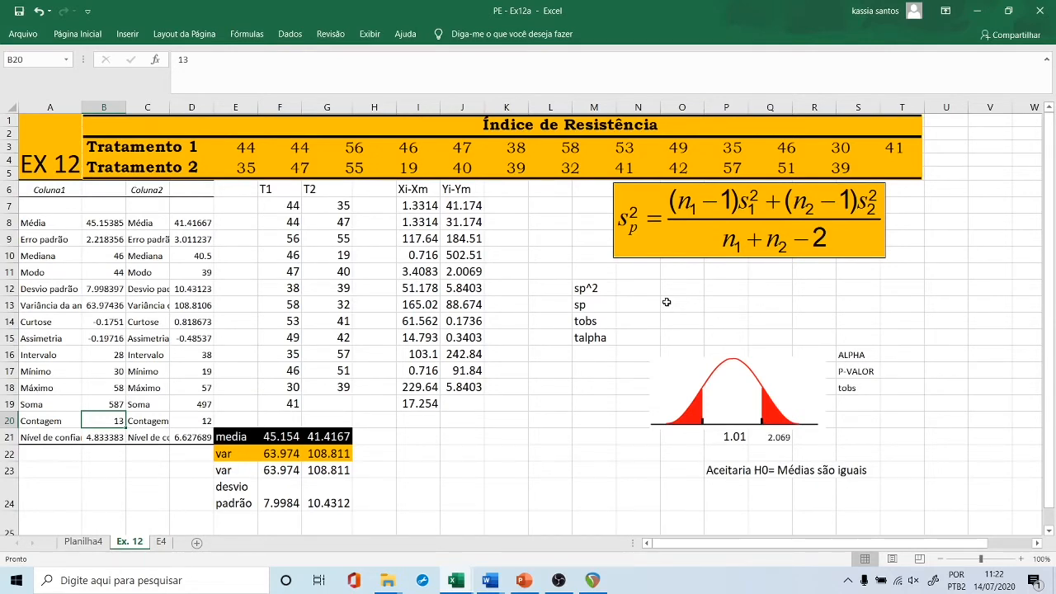
click(539, 204)
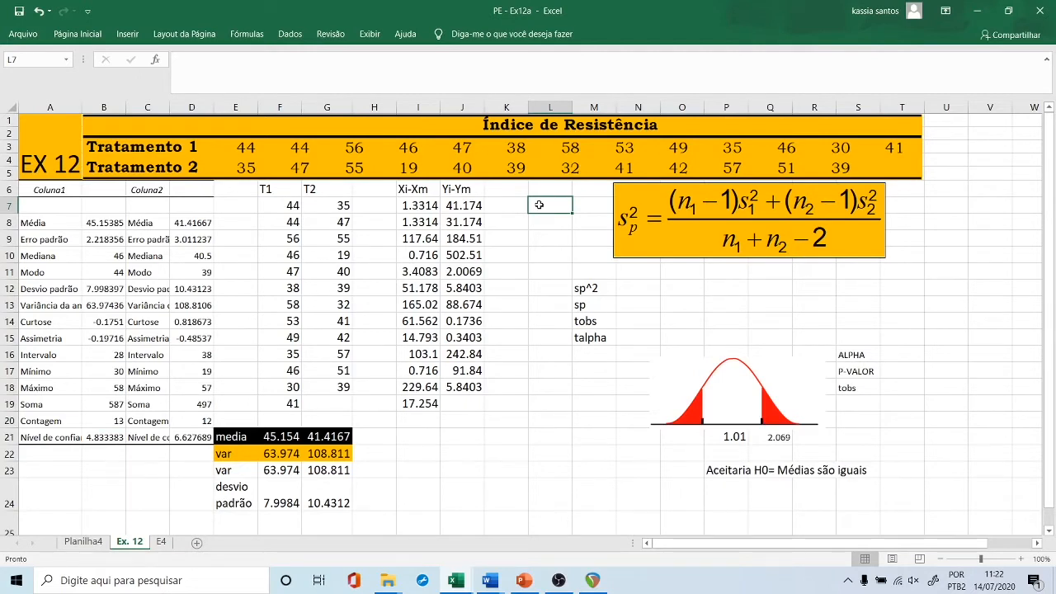
text(H1)
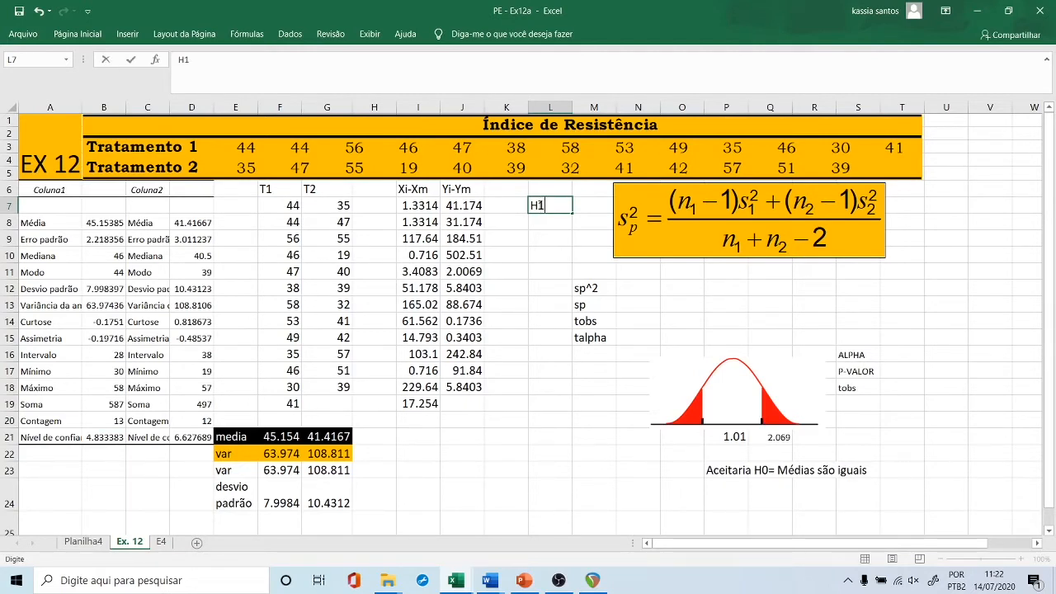
text( Sao)
text( diferentes)
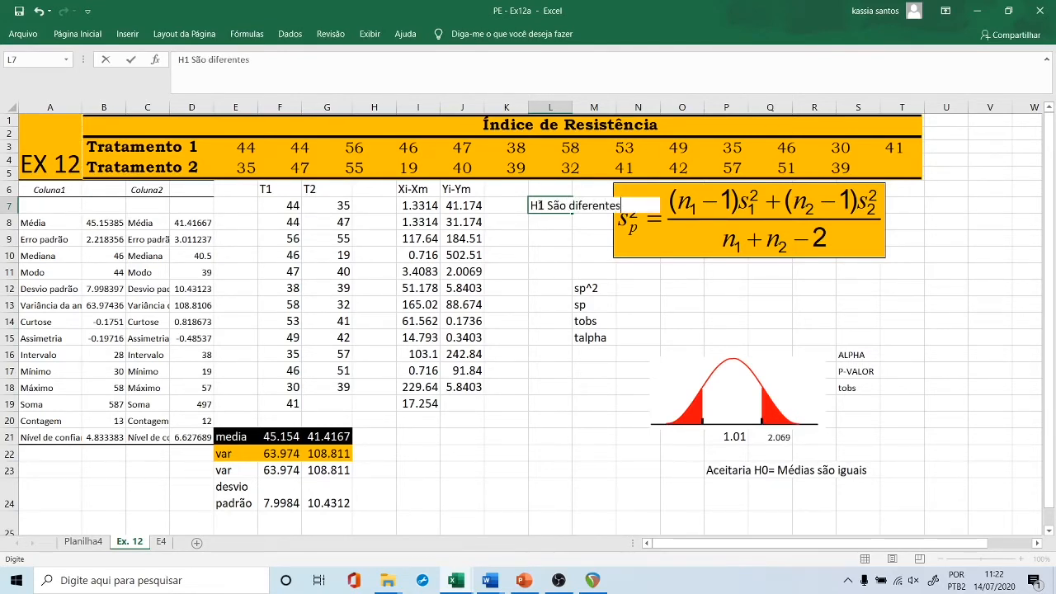
key(Return)
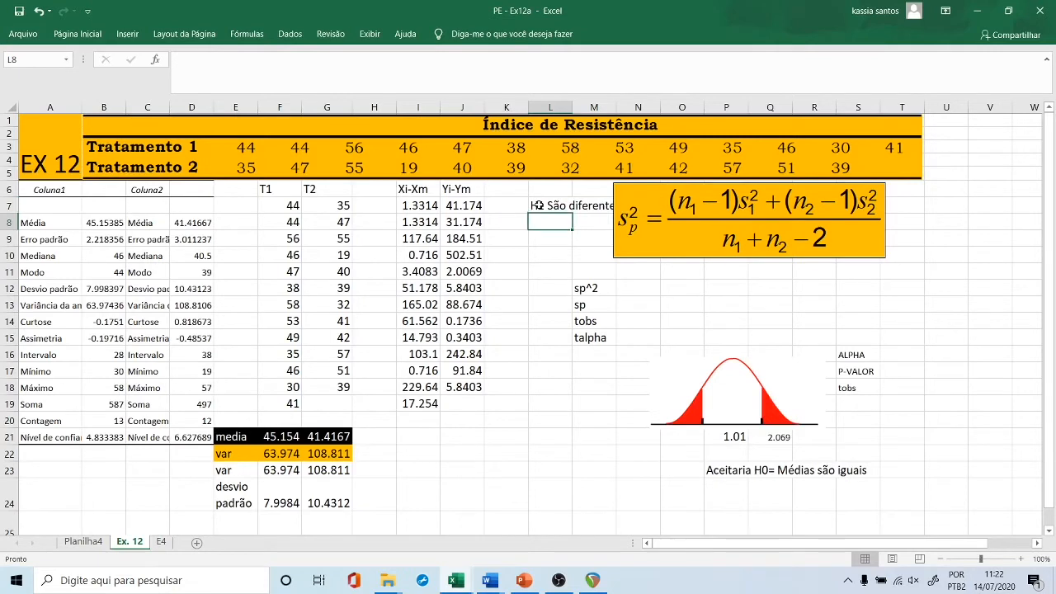
text(H0)
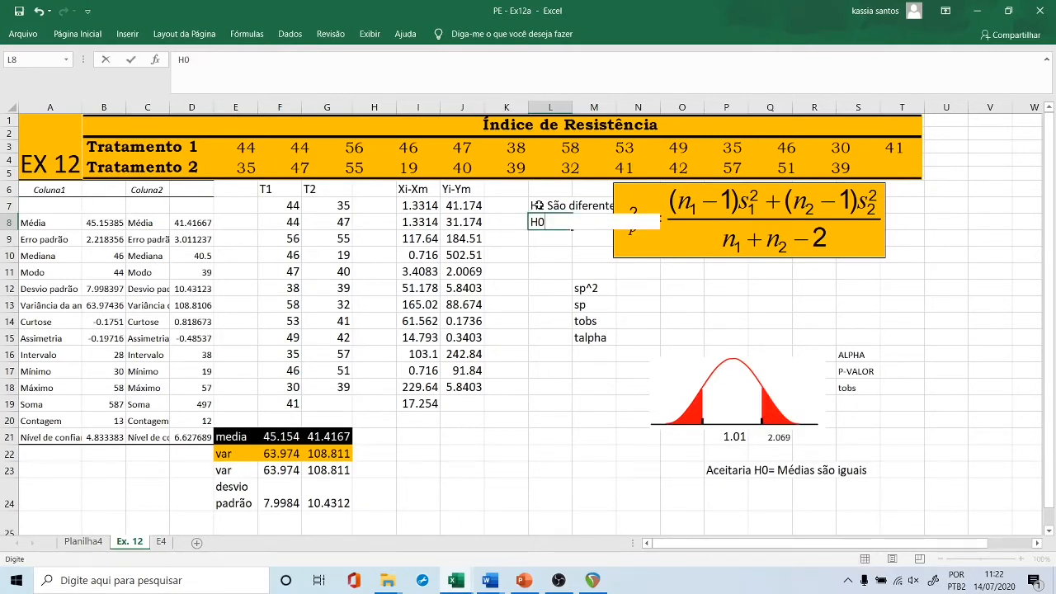
text( São iguais)
click(555, 206)
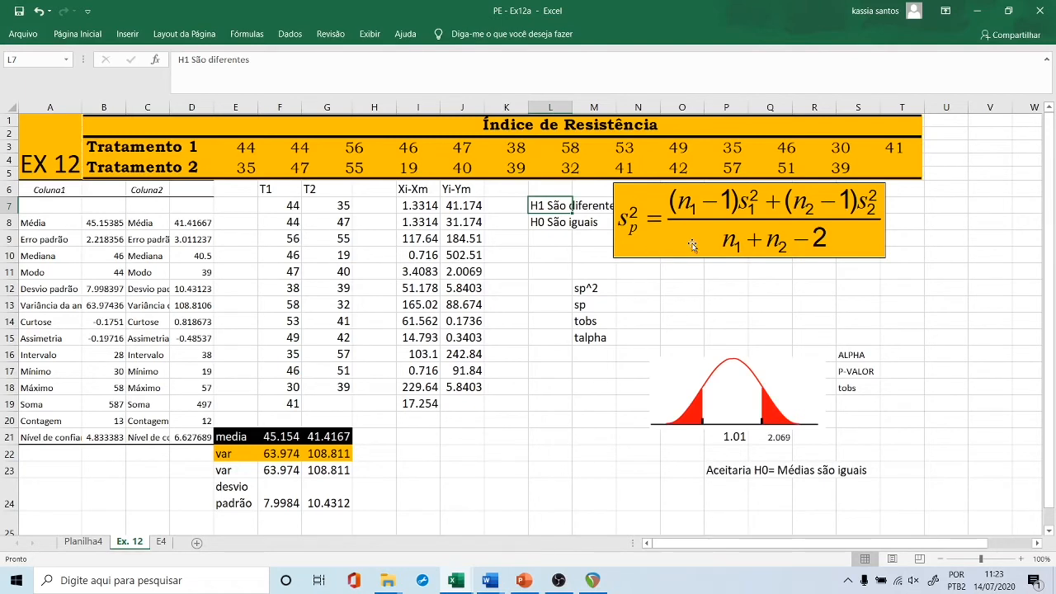
Enlarge the bell curve graphic slightly from its upper-left corner and nudge it down above its axis values.
click(738, 385)
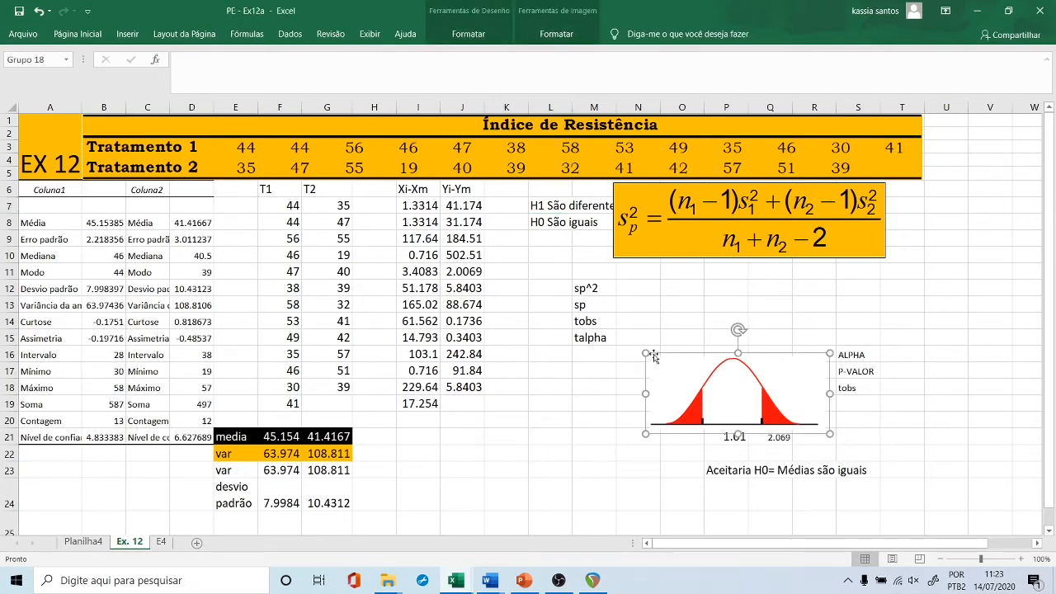
drag(653, 355, 630, 345)
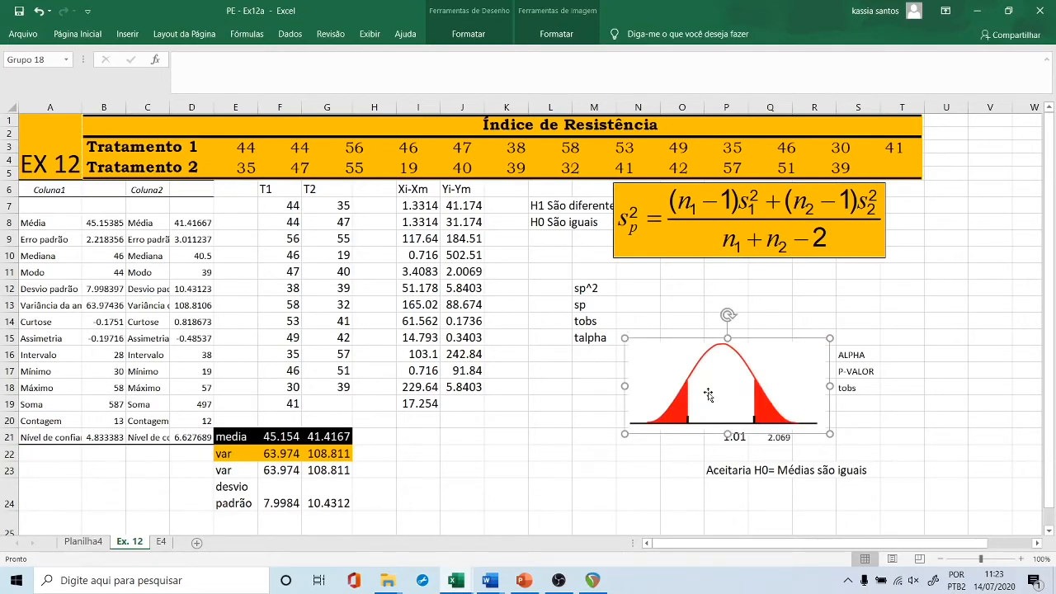
key(Down)
key(Down)
key(Down)
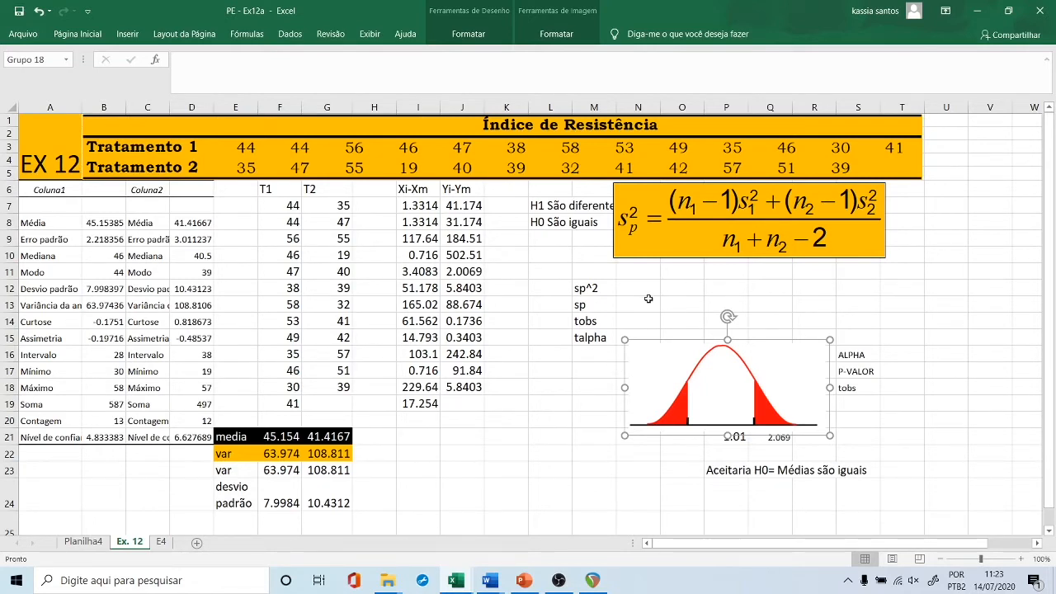
click(639, 284)
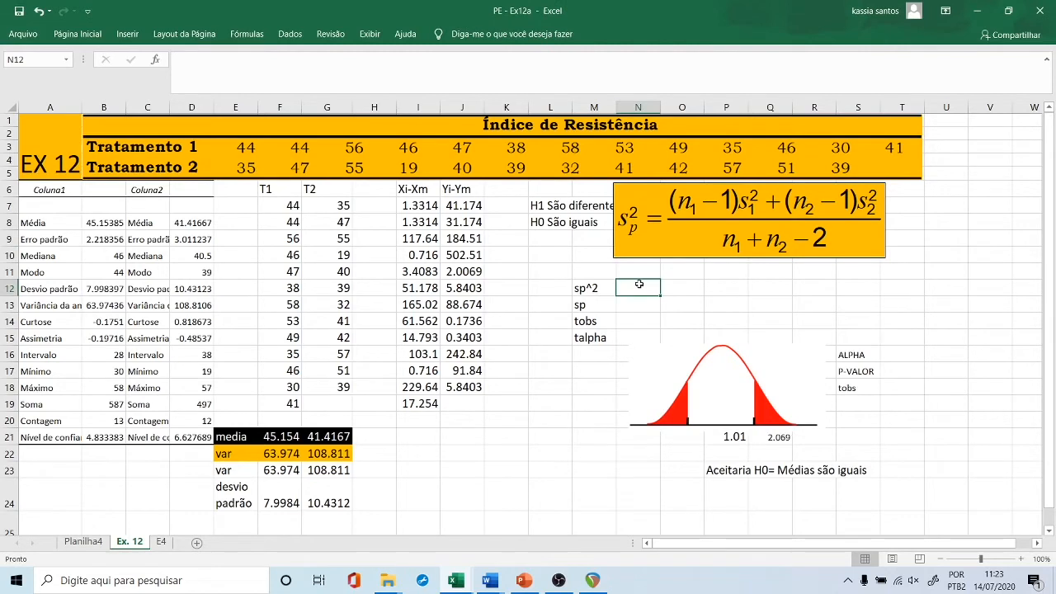
click(637, 302)
click(642, 321)
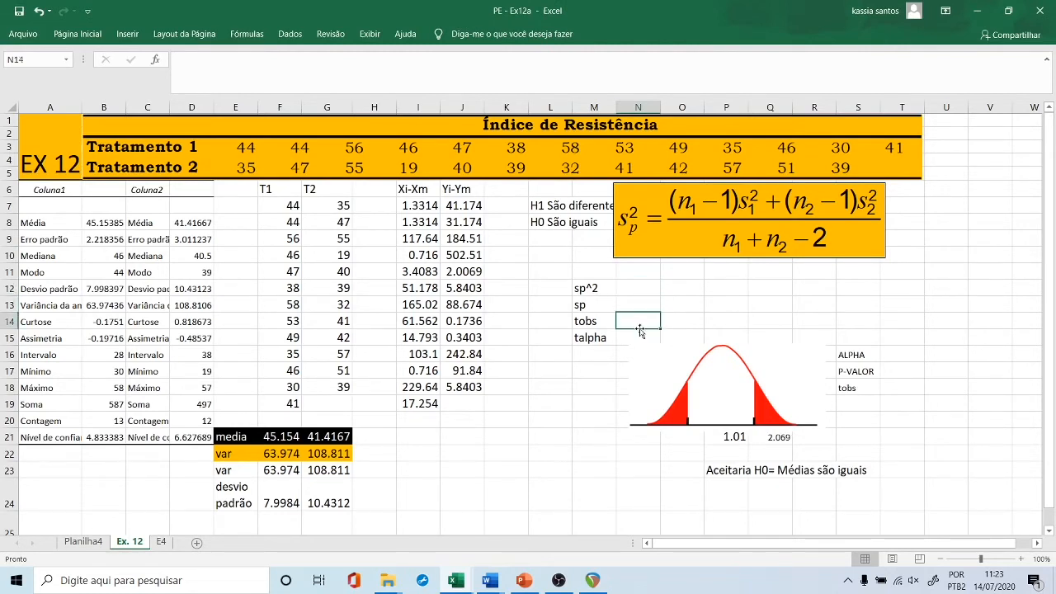
click(624, 338)
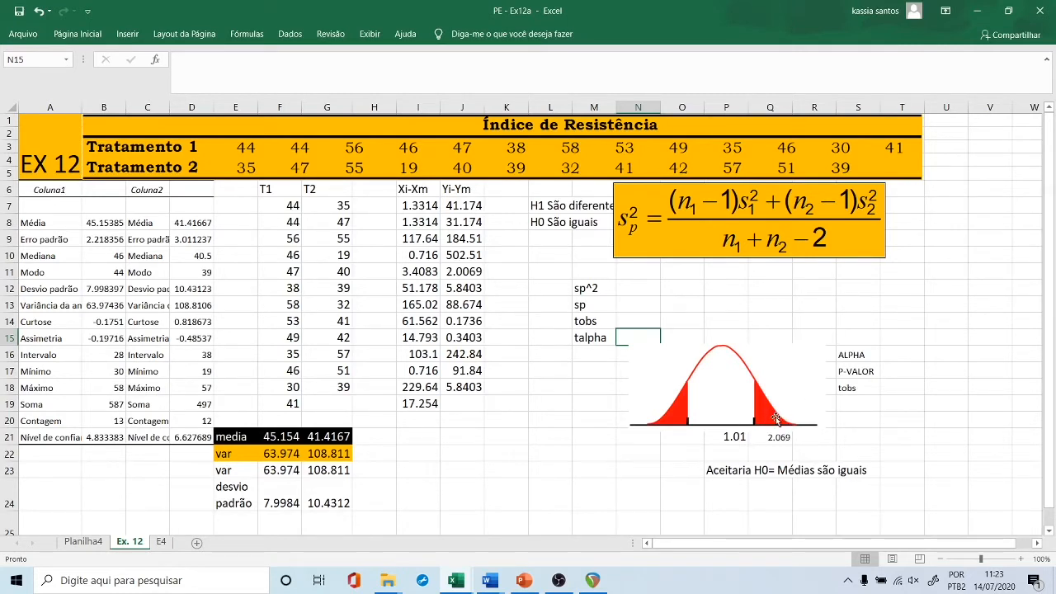
click(798, 423)
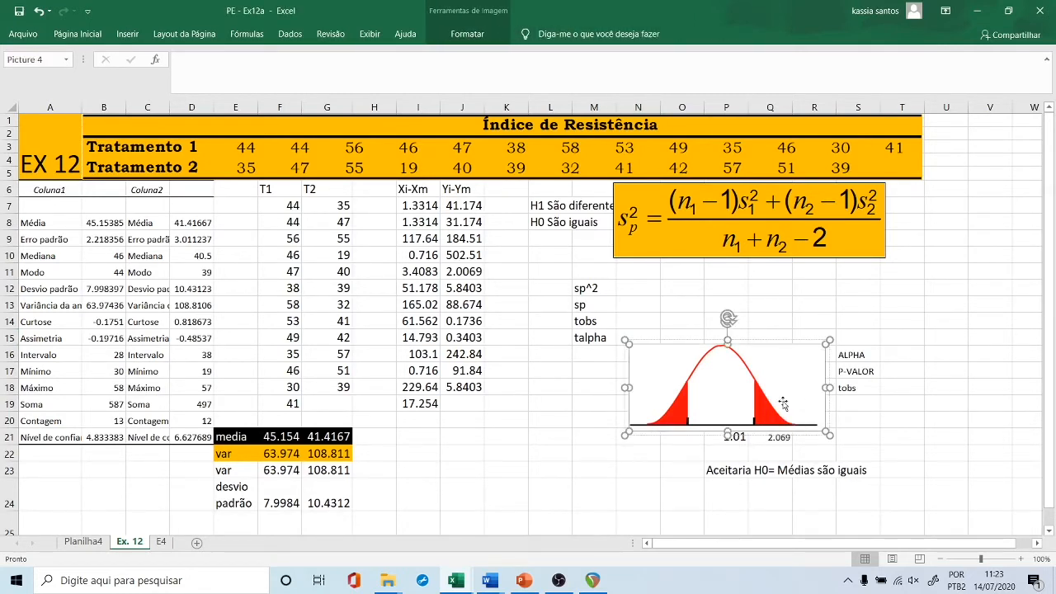
Calculate the pooled variance sp^2 in N12 with the formula =(12*F22+11*G22)/23.
click(685, 286)
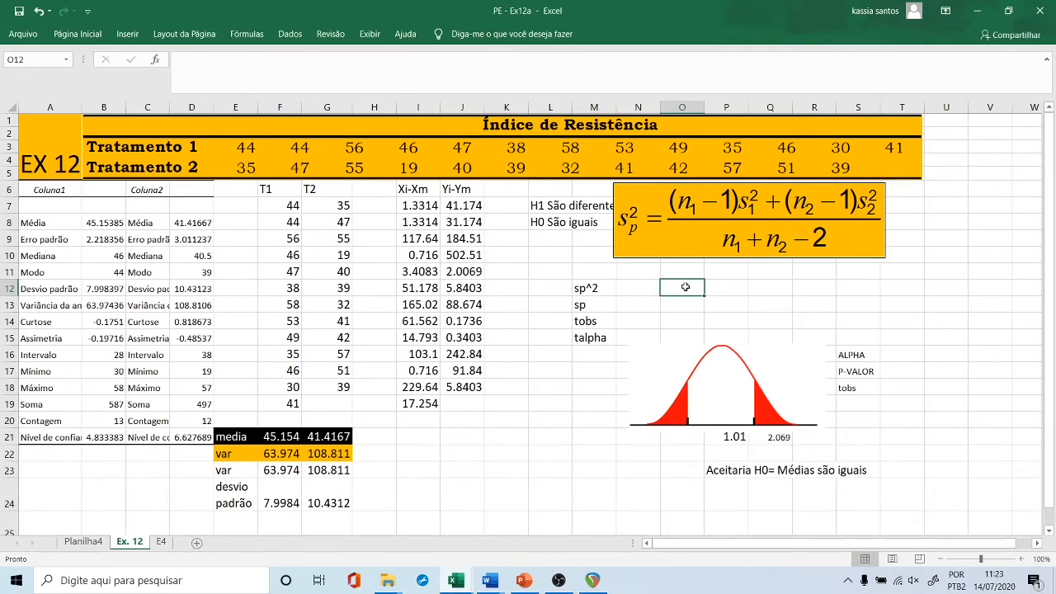
key(Left)
text(=)
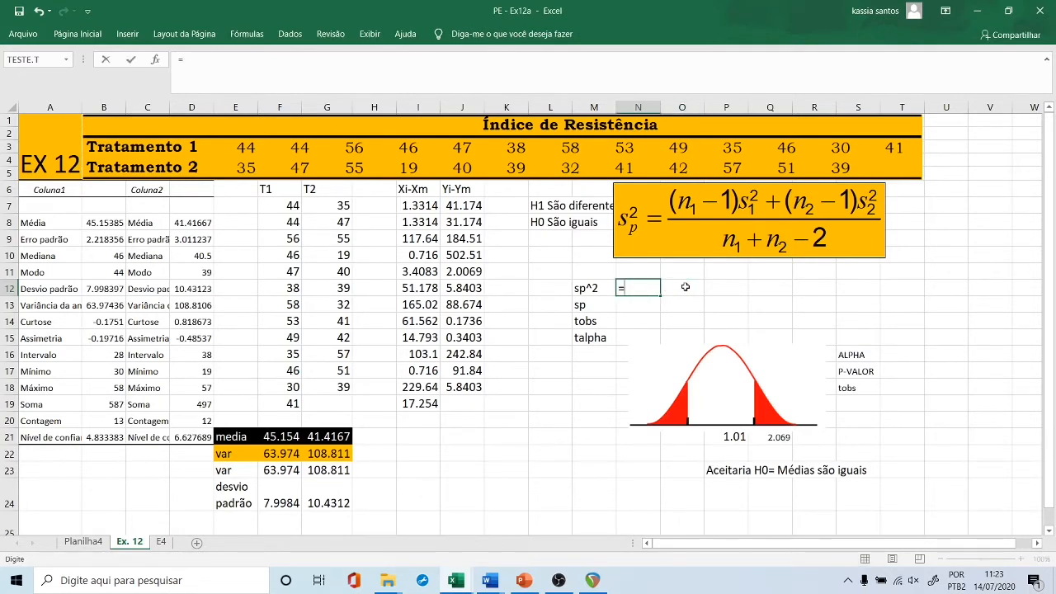
text((12*)
click(287, 455)
text(+)
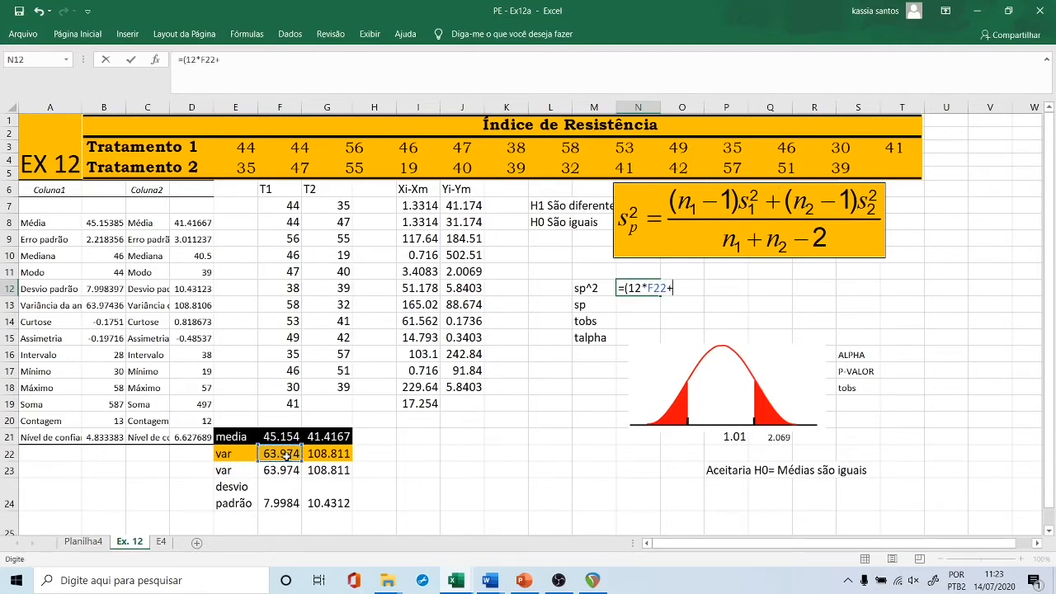
text(11*)
click(343, 454)
text()/)
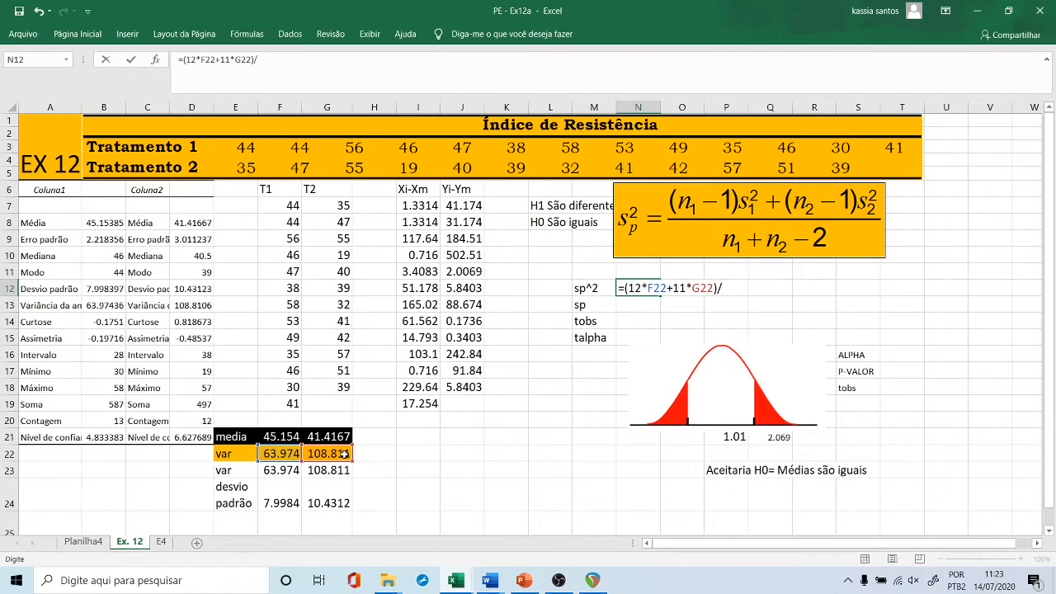
text(23)
key(Return)
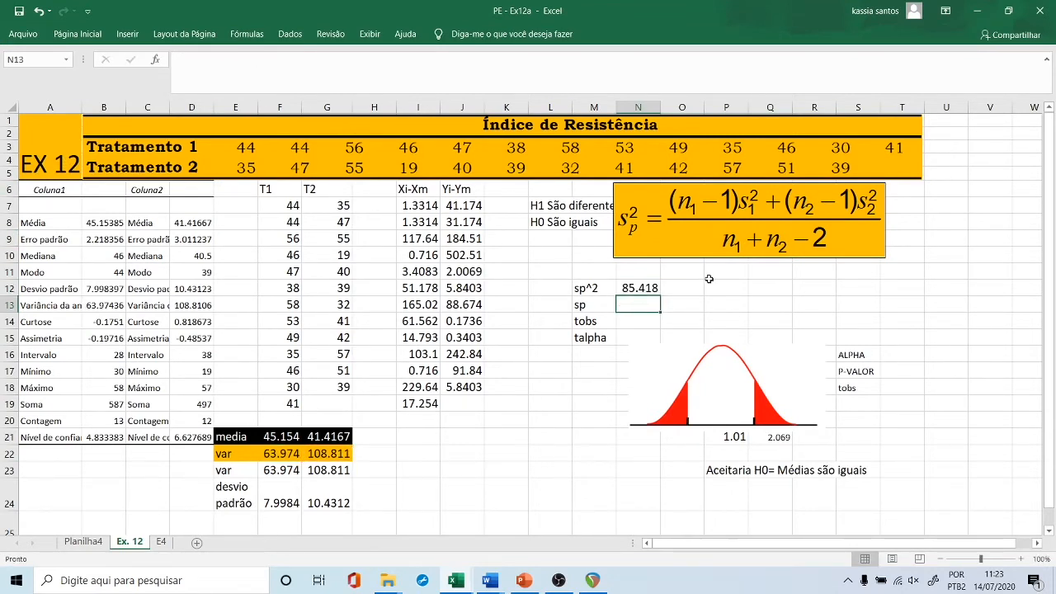
Calculate the pooled standard deviation sp in N13 with the formula =N12^0.5.
text(=)
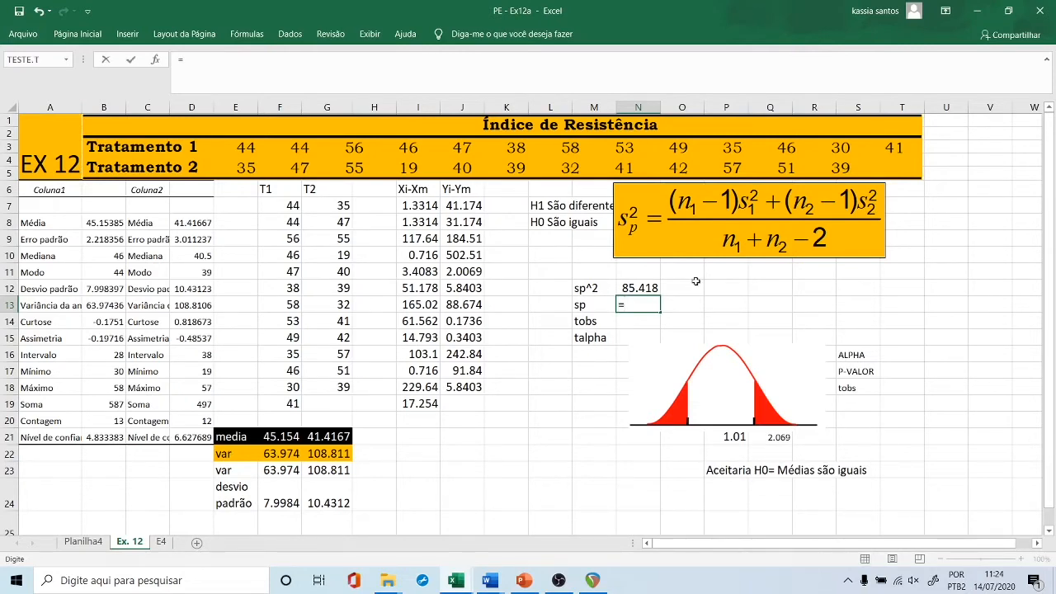
click(633, 289)
text(^0.)
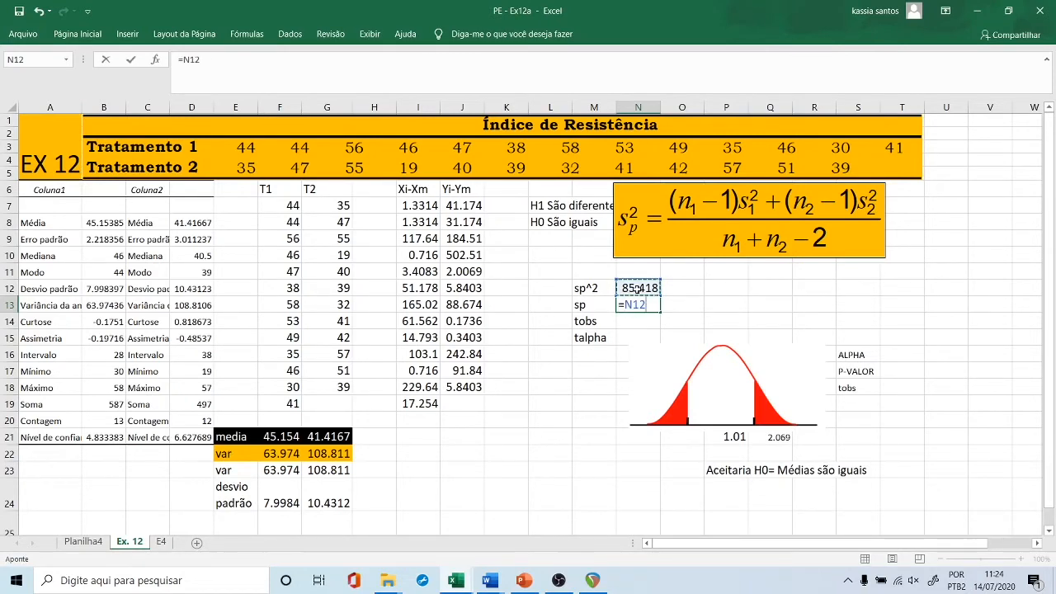
text(5)
key(Return)
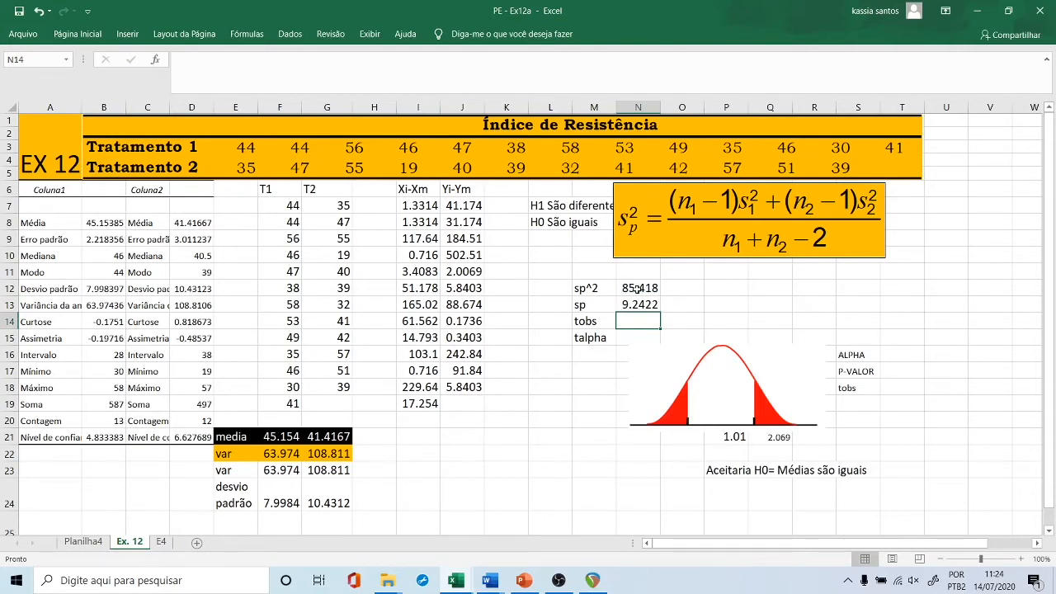
Calculate the observed t statistic (tobs) in N14 with the formula =(F21-G21)/(N13*(1/13+1/12)^0.5).
text(=)
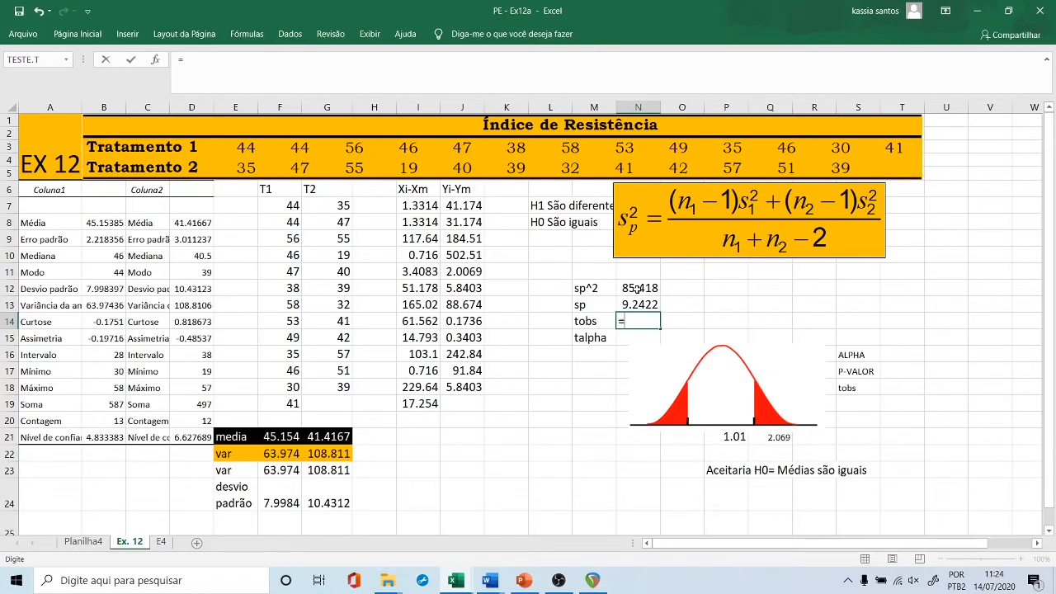
text(()
click(280, 436)
text(-)
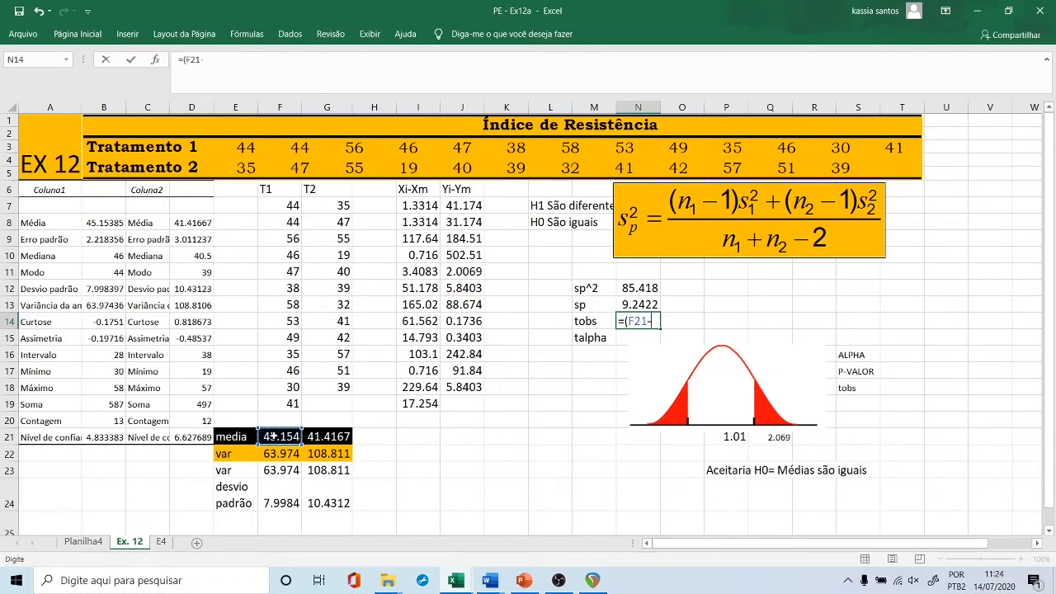
click(313, 436)
text())
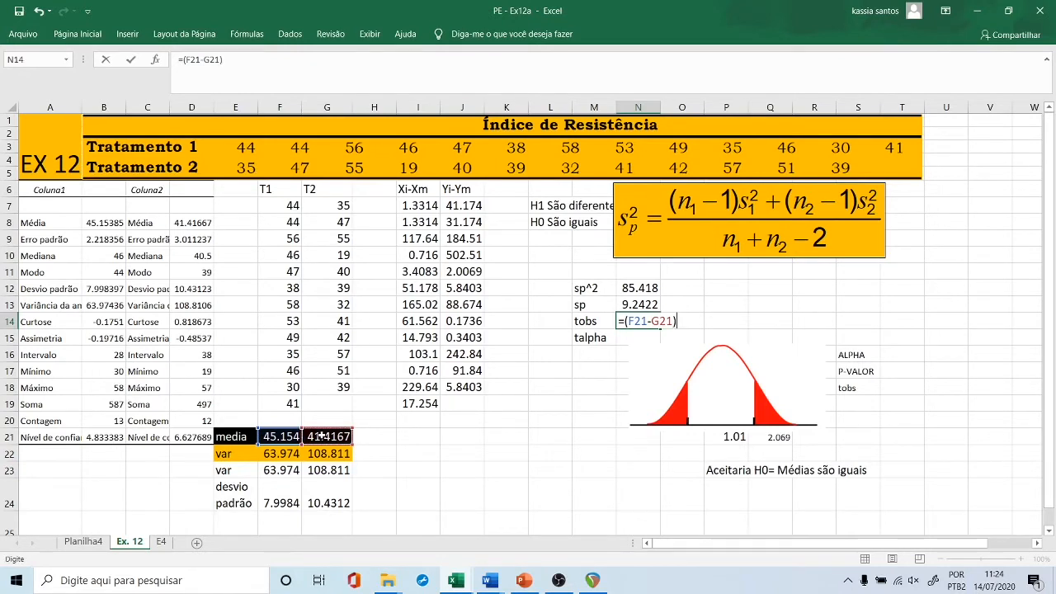
text(/()
click(642, 304)
text(*)
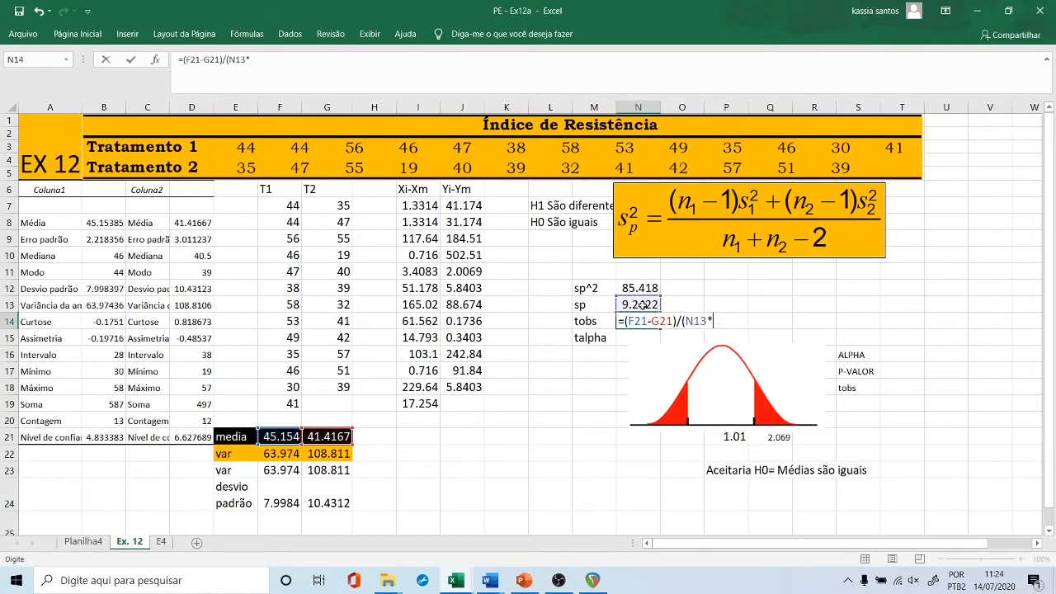
text(()
text(1/13+1/12)^0.5)
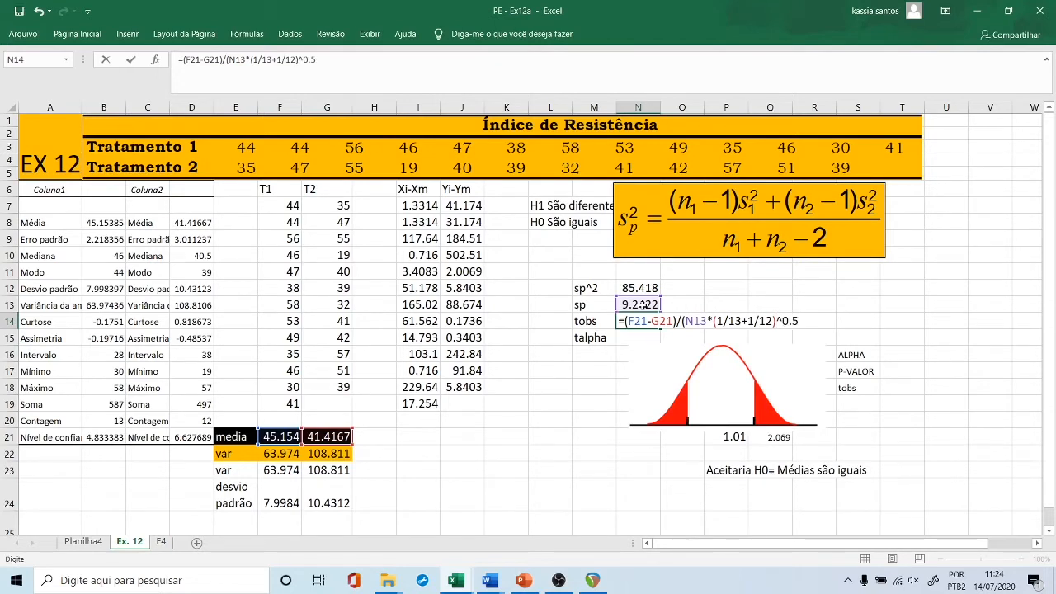
text())
key(Return)
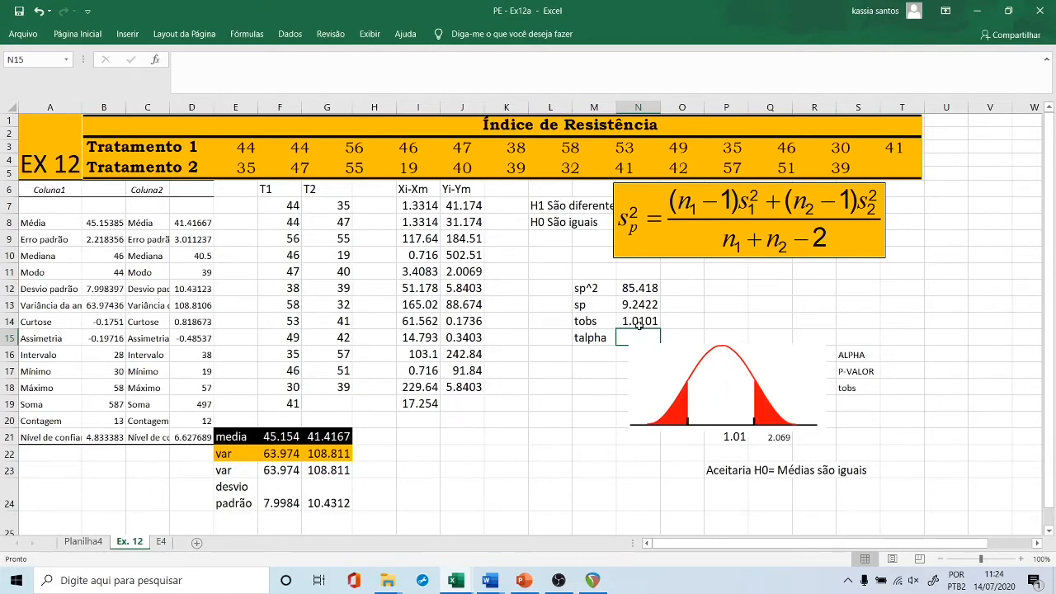
Change the label in M15 to "talpha/2" and enter the critical value 2.069 in N15.
click(587, 338)
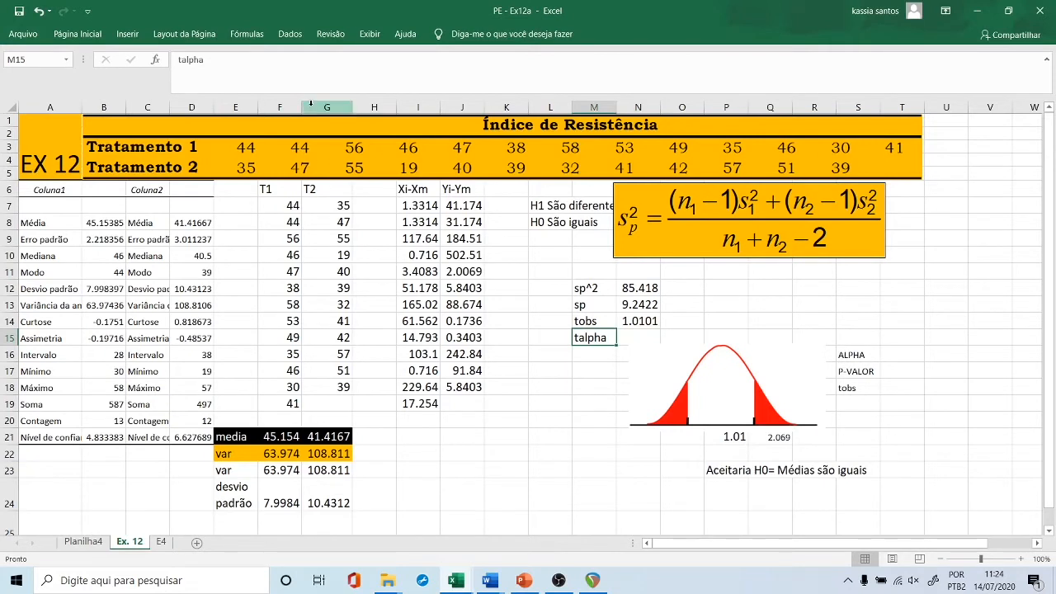
click(302, 72)
text(/2)
key(Return)
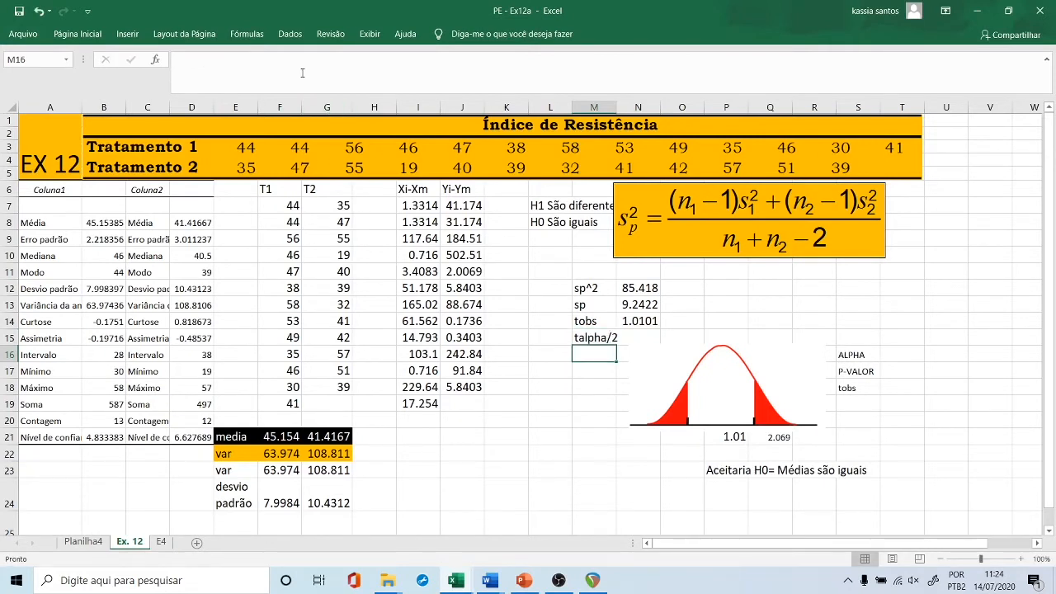
click(620, 335)
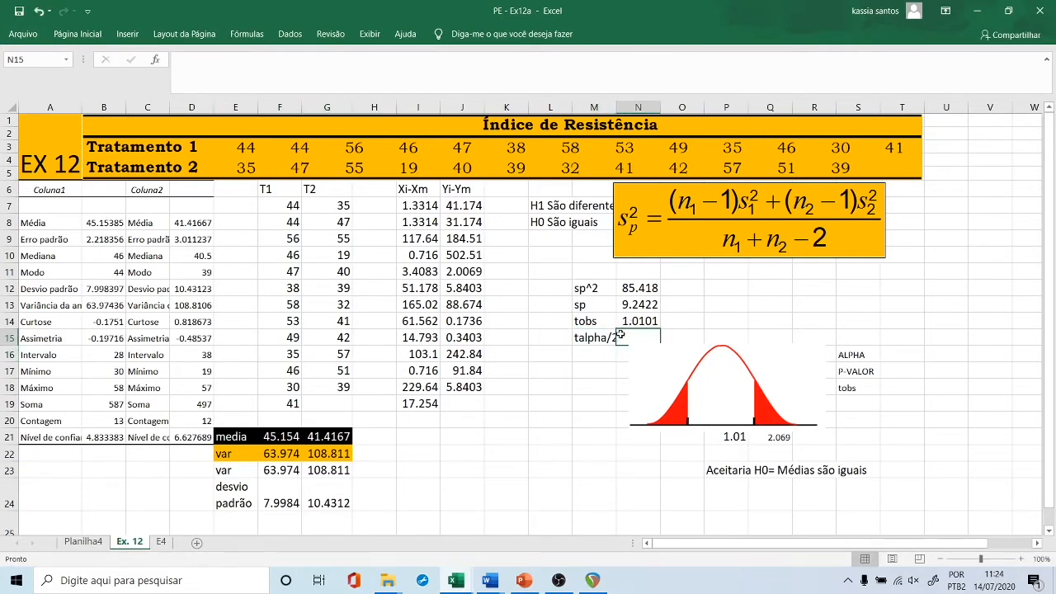
text(2.069)
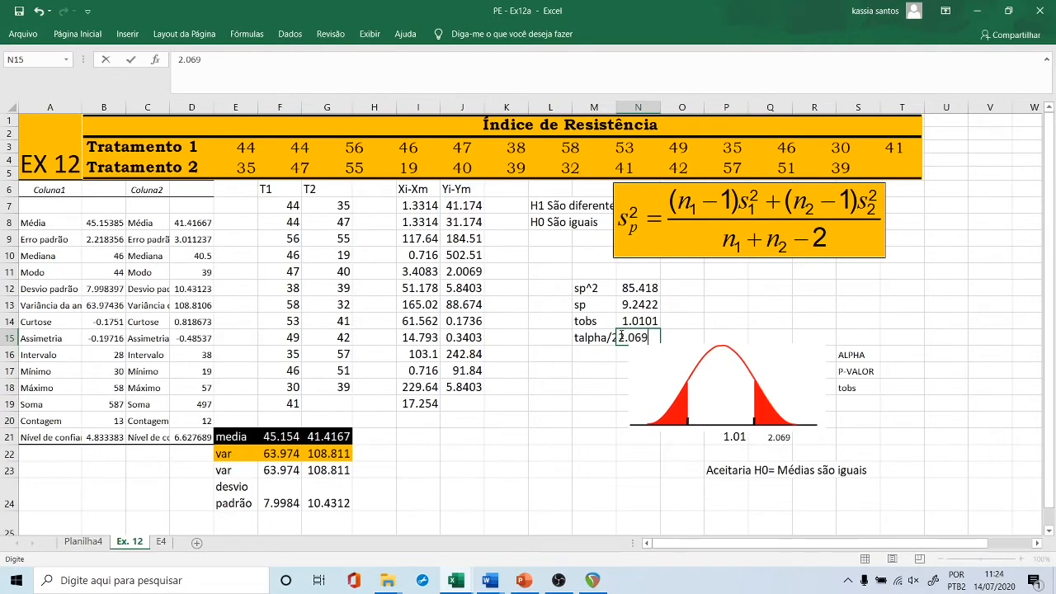
click(596, 435)
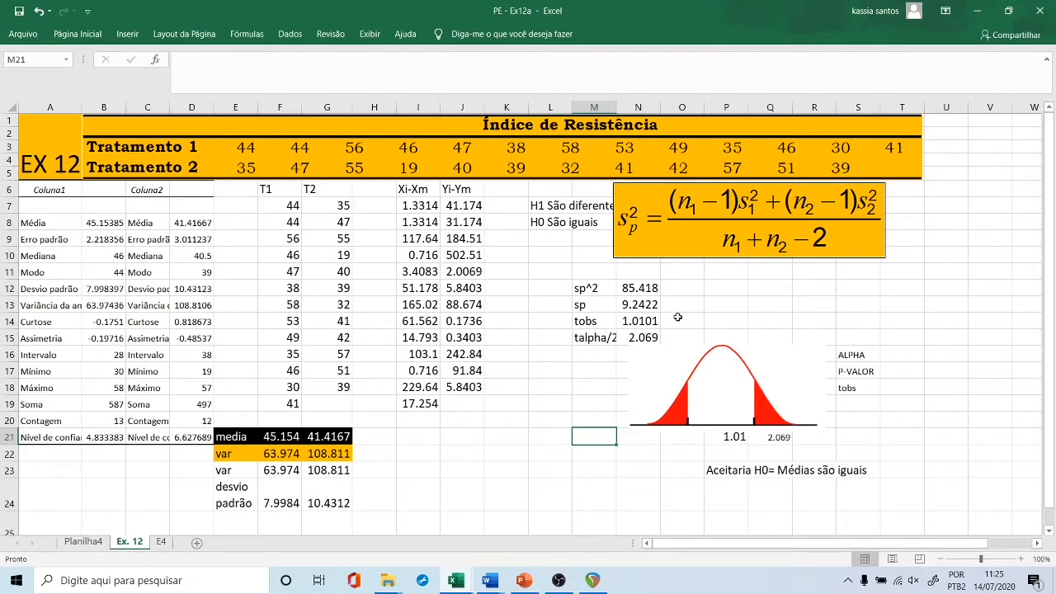
Review the tobs result and the H0 hypothesis, and enter the significance level 0.05 beside ALPHA in T16.
click(628, 320)
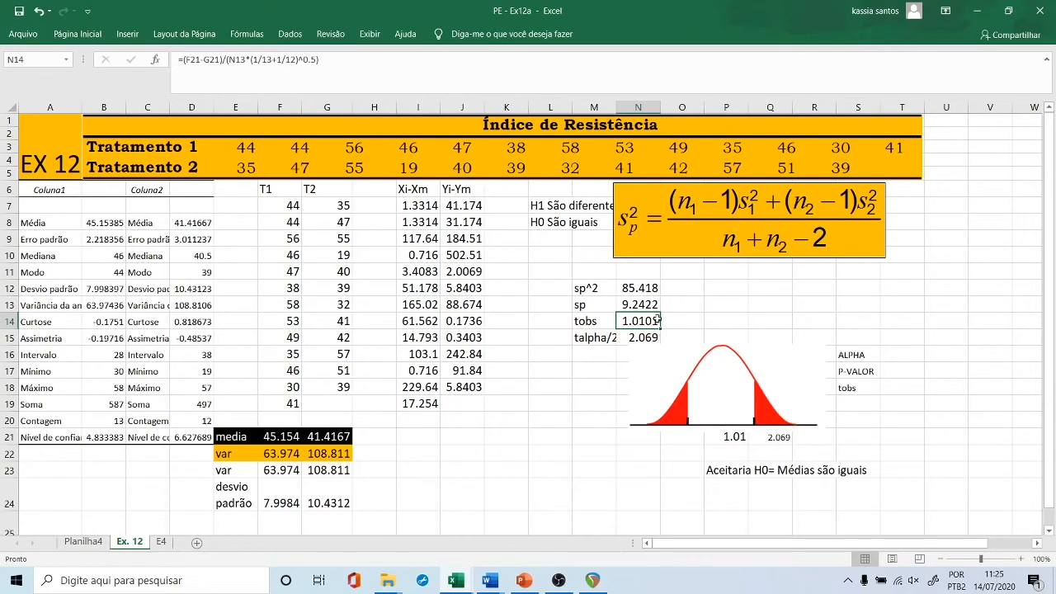
click(542, 222)
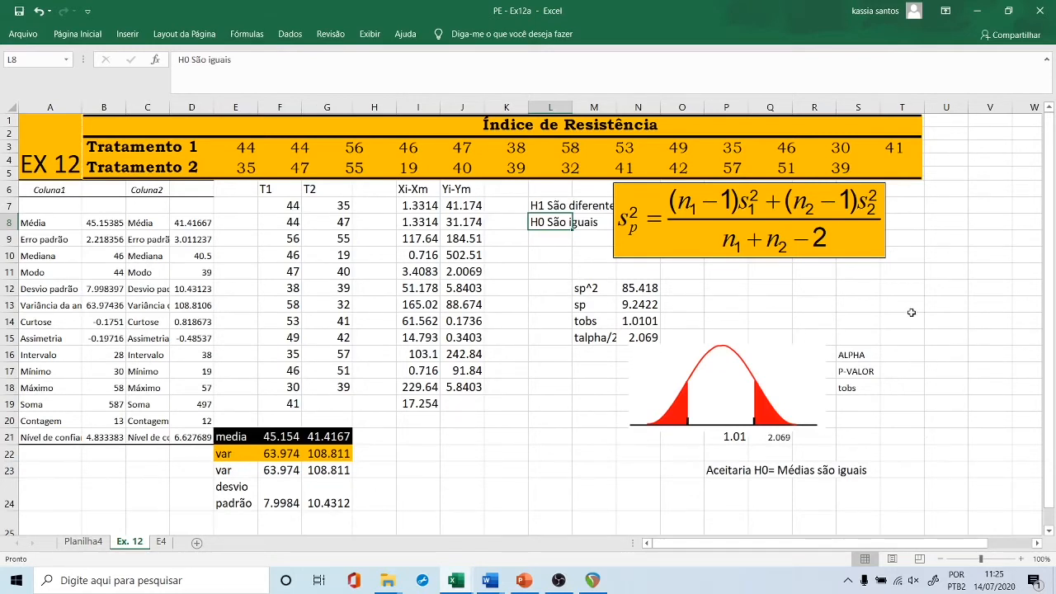
click(898, 353)
text(0.05)
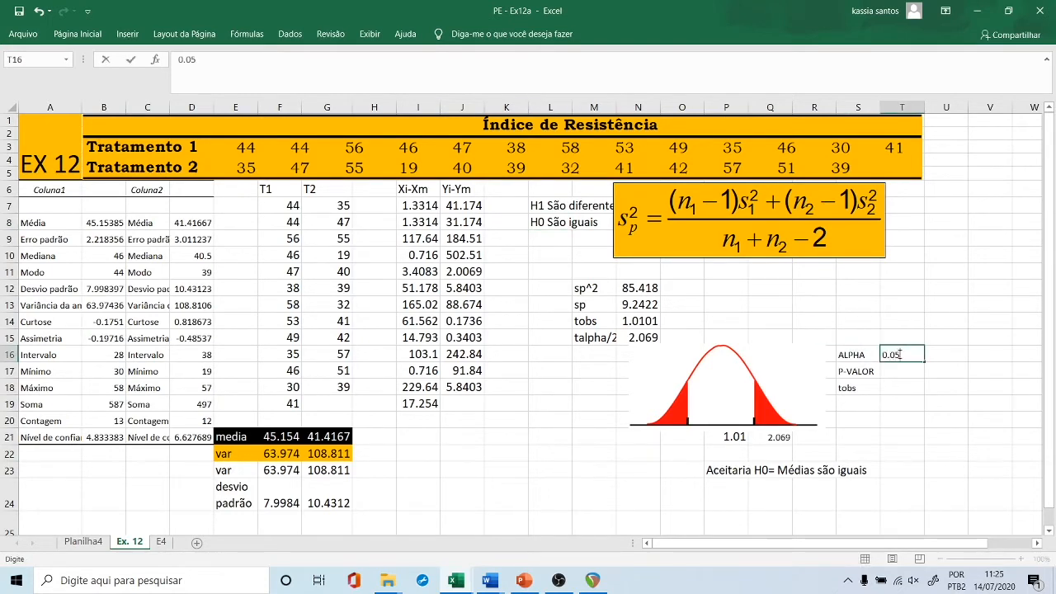
Calculate the P-VALOR in T17 with a two-tailed, equal-variance t-test: =TESTE.T(F7:F19;G7:G18;2;2).
click(914, 374)
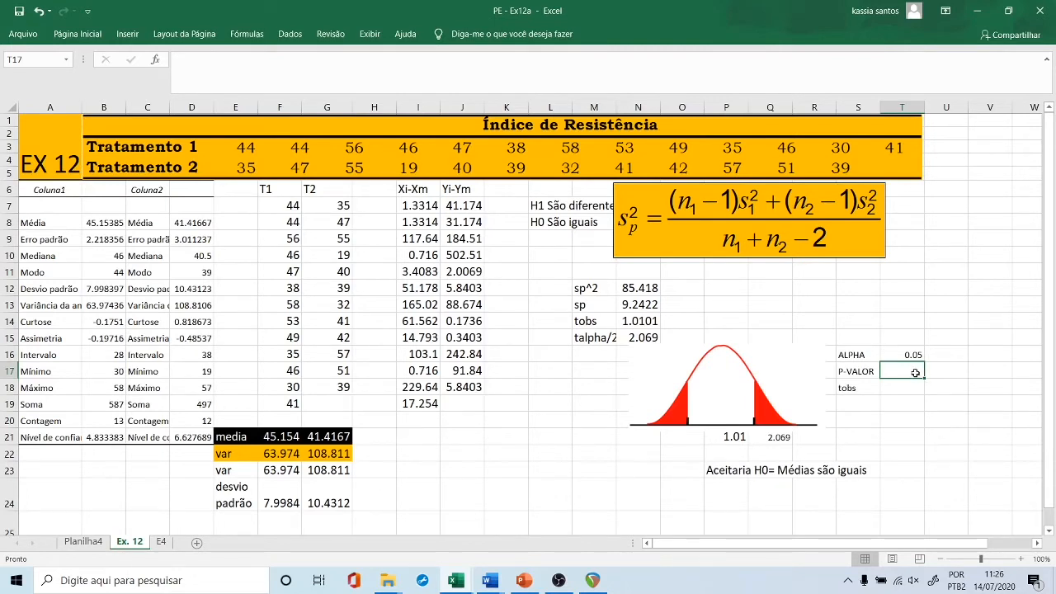
text(=tes)
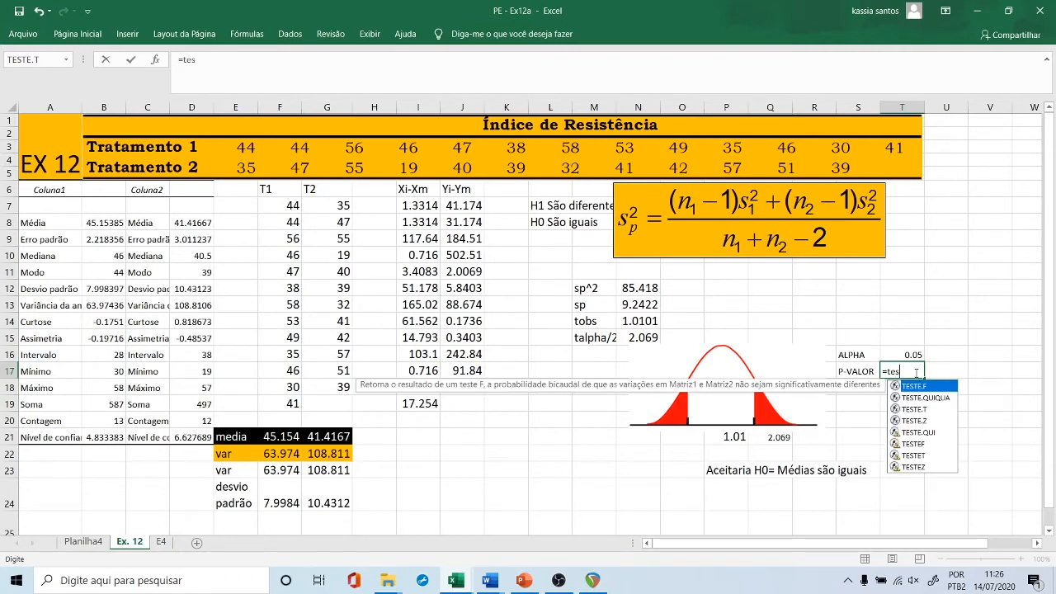
text(te.t)
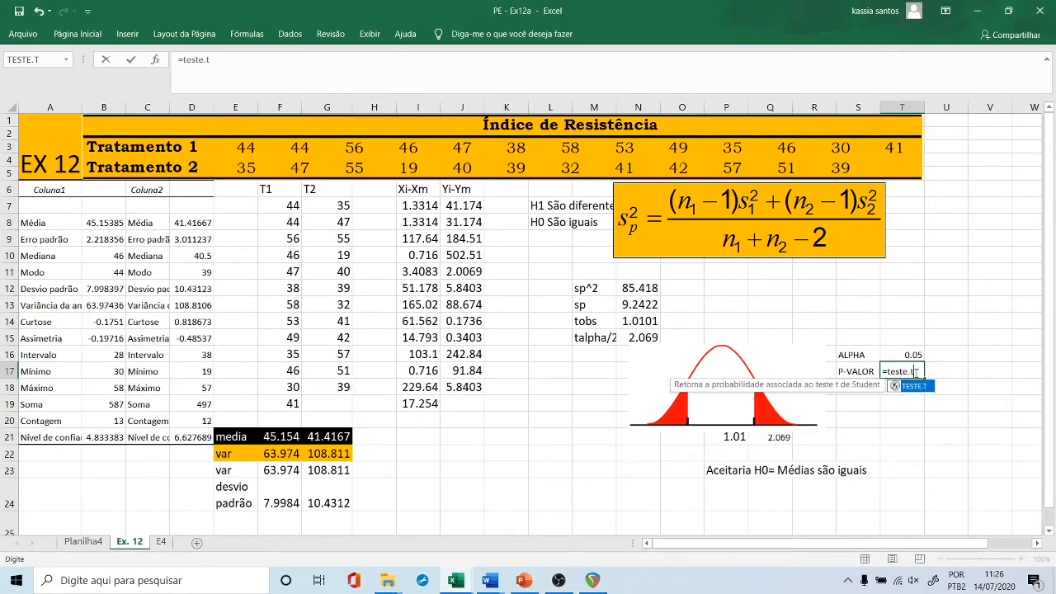
text(()
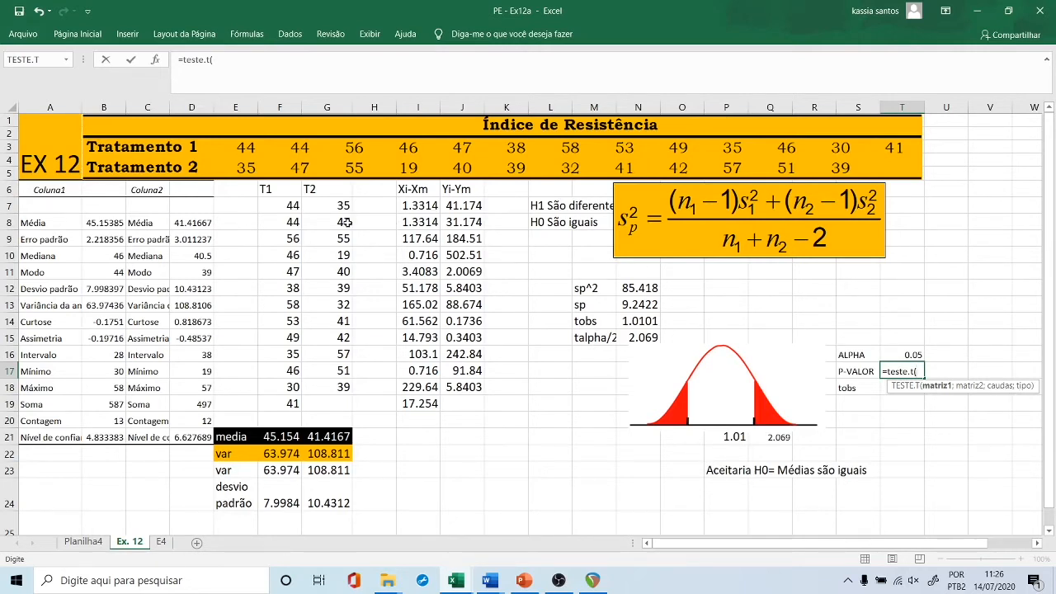
drag(275, 203, 268, 407)
text(;)
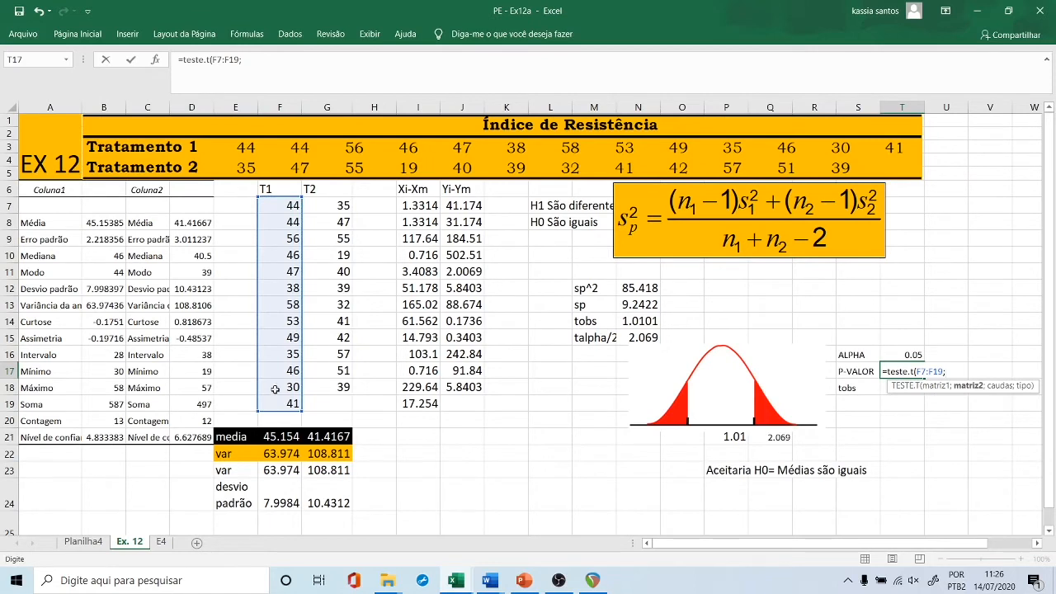
drag(344, 204, 333, 390)
text(;)
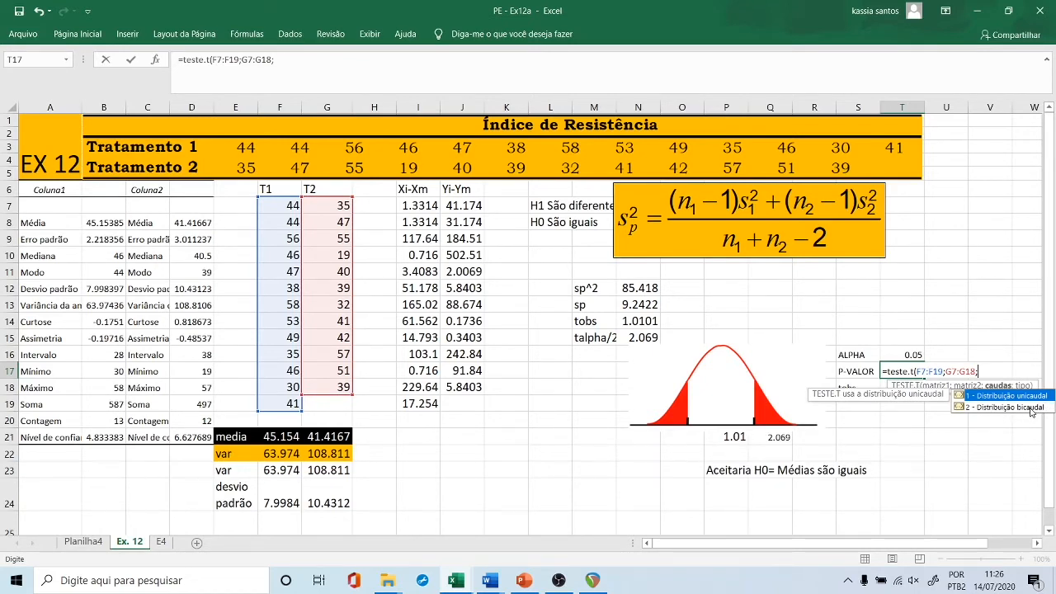
text(2)
click(1006, 408)
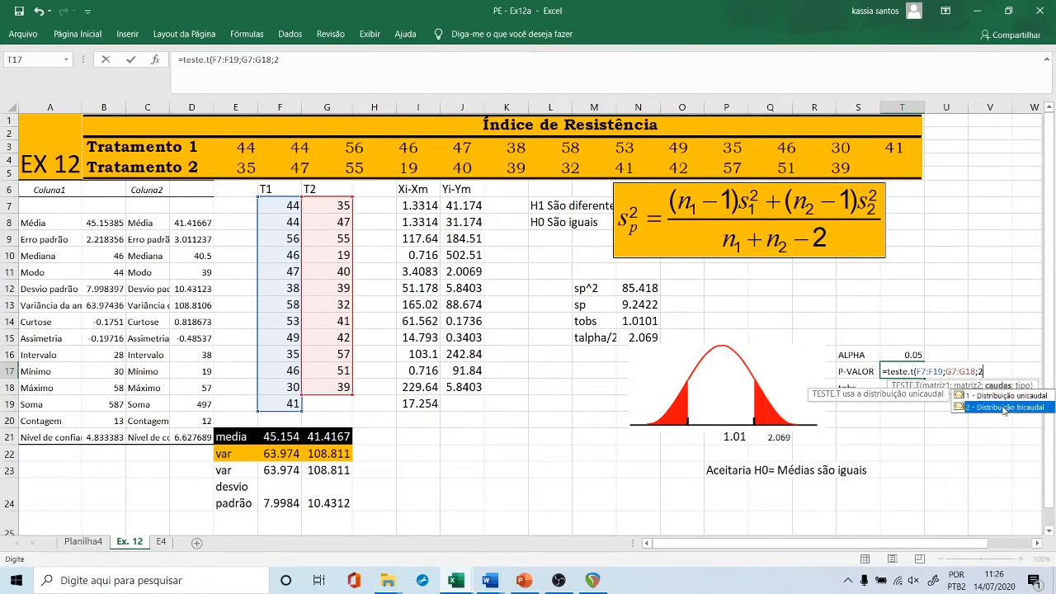
click(995, 372)
text(;)
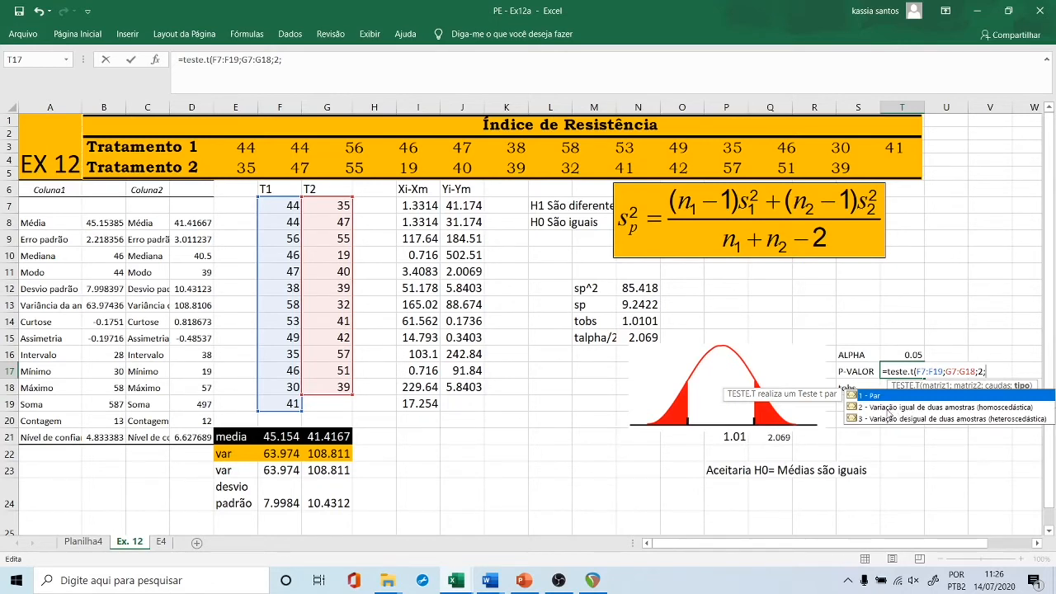
click(966, 409)
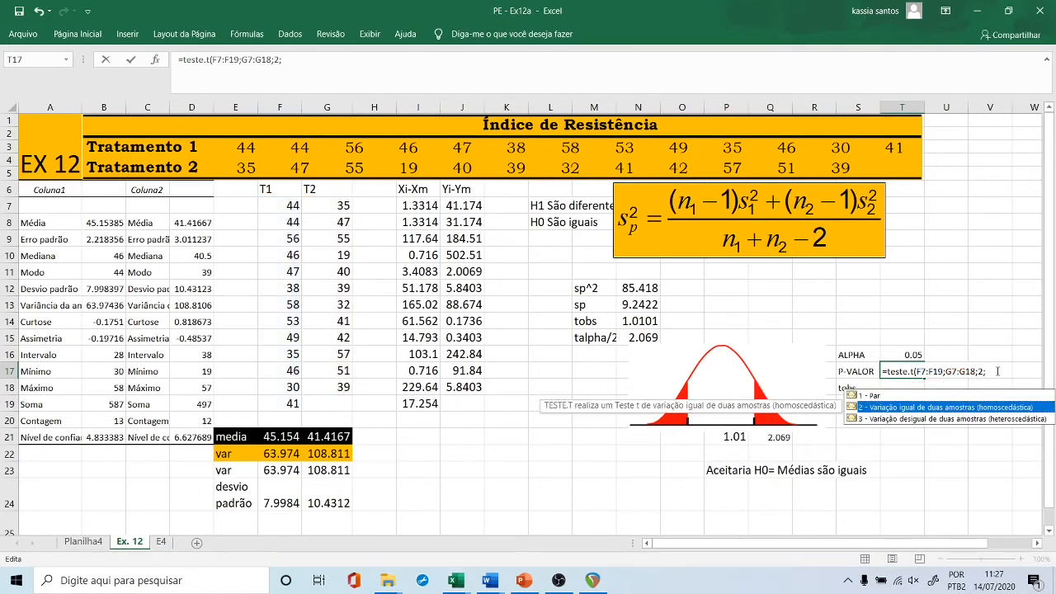
key(Escape)
text(2)
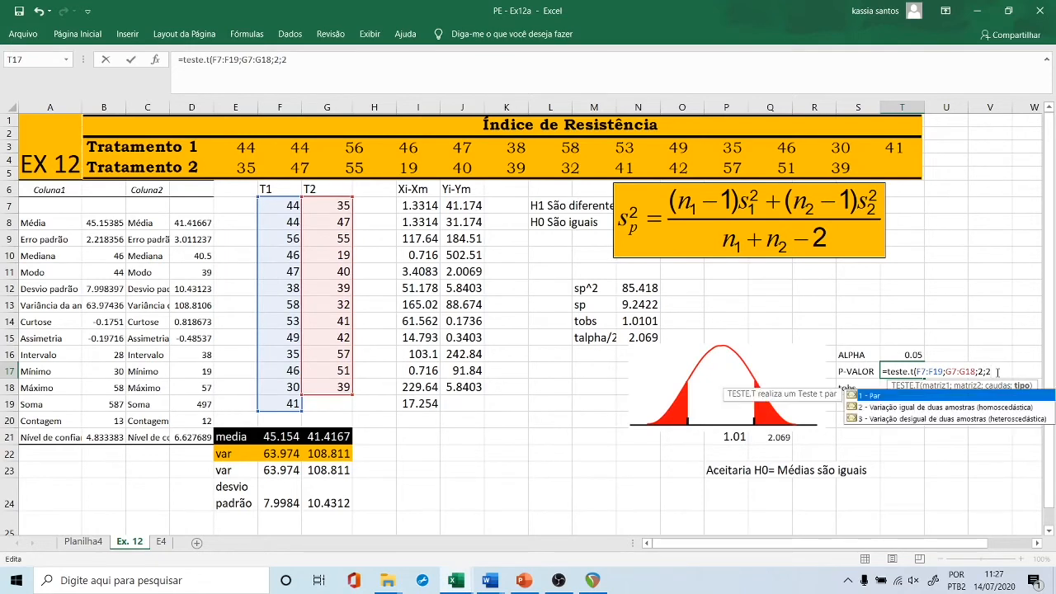
text())
key(Return)
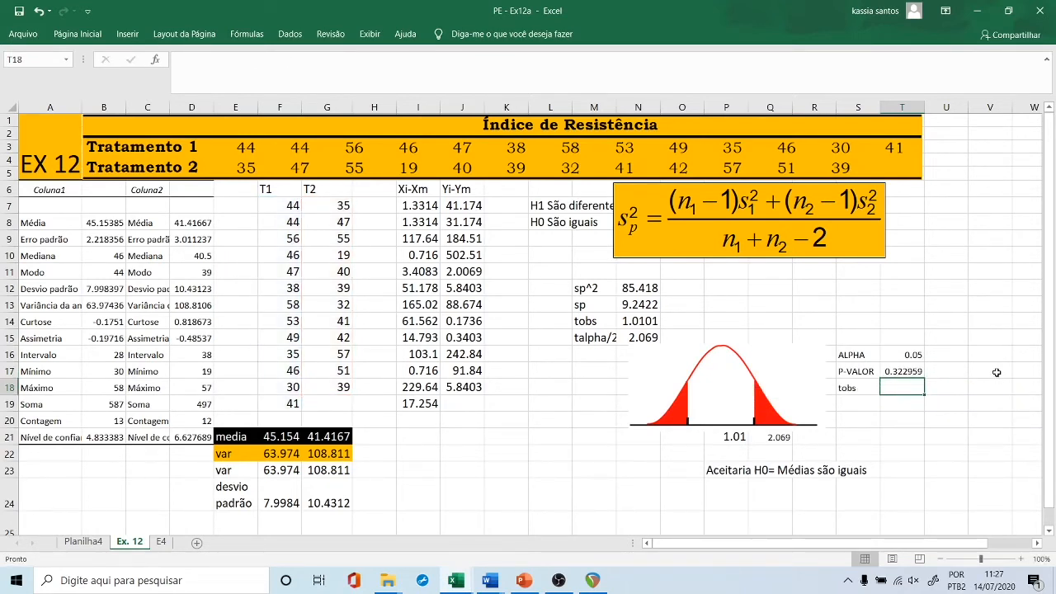
Note the comparison of the p-value with alpha by entering ">0.05" in U17.
click(910, 373)
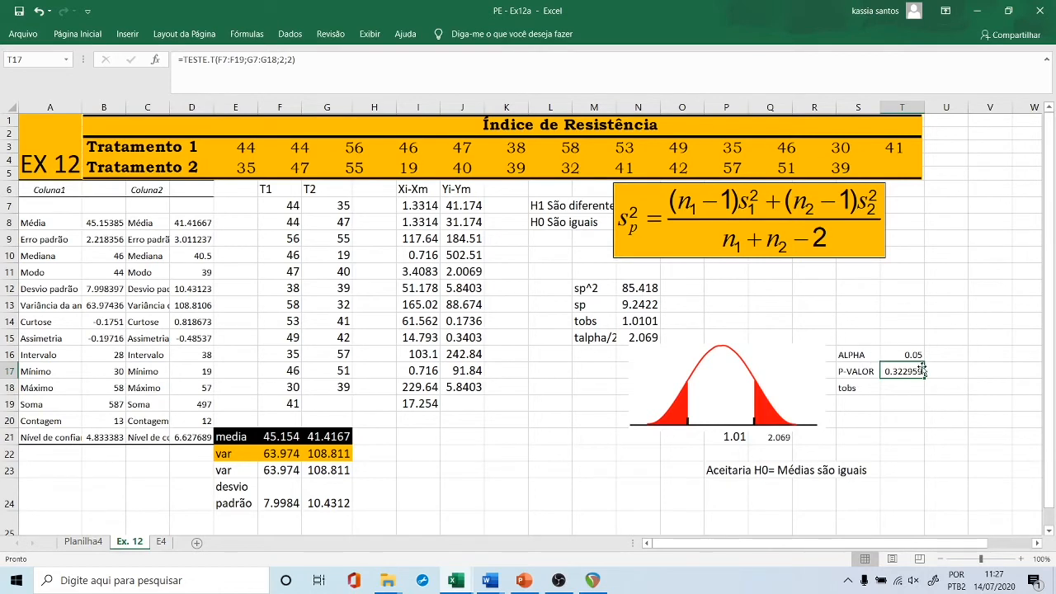
click(845, 355)
click(947, 372)
text(>)
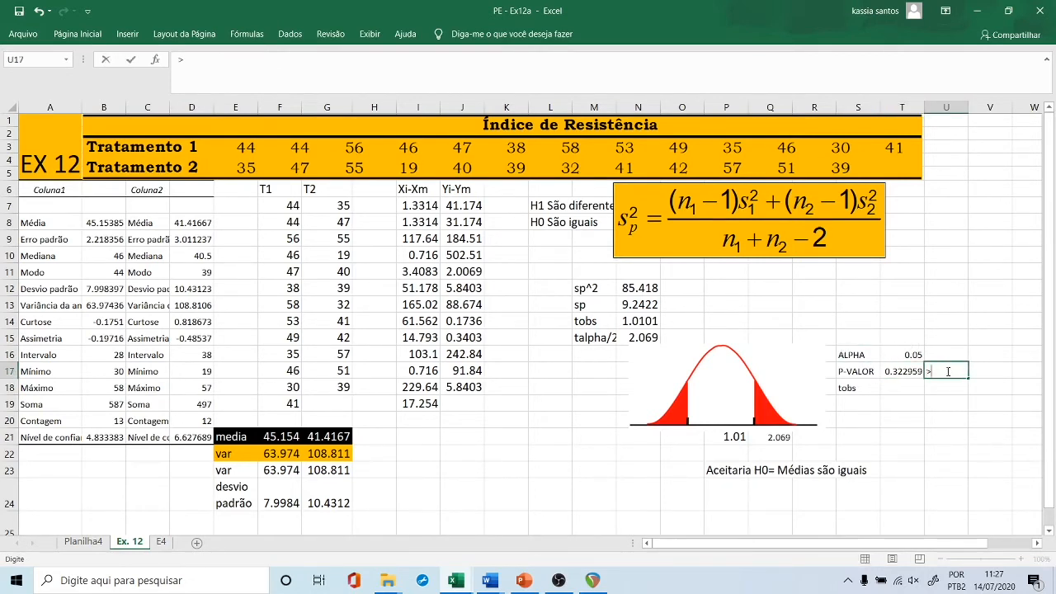
text(0.05)
Write the test conclusion "Rejeitar H1 aceitar H0" in V17 and select the p-value cell.
click(982, 375)
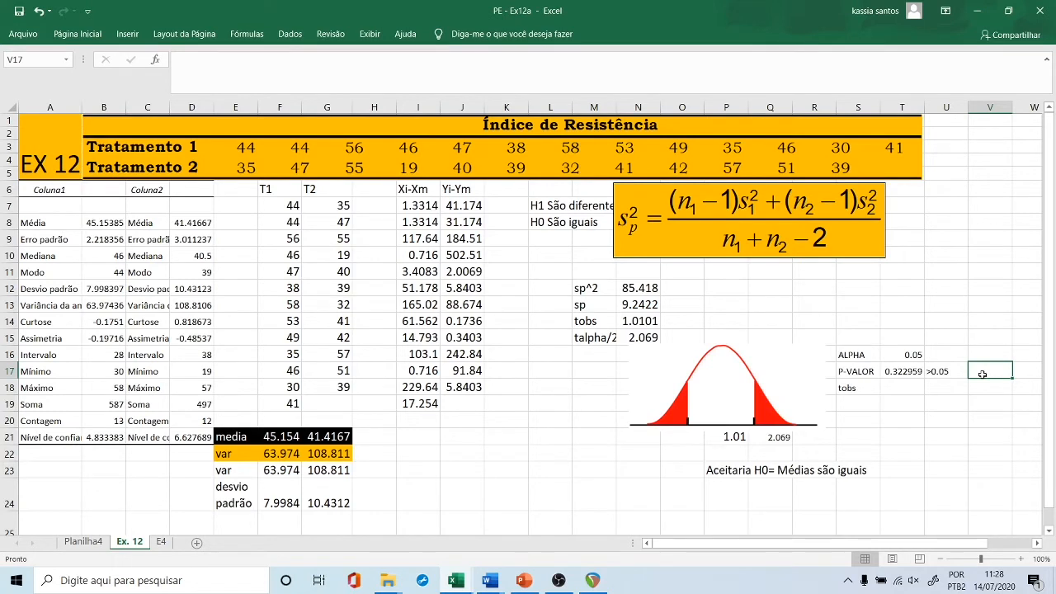
text(R)
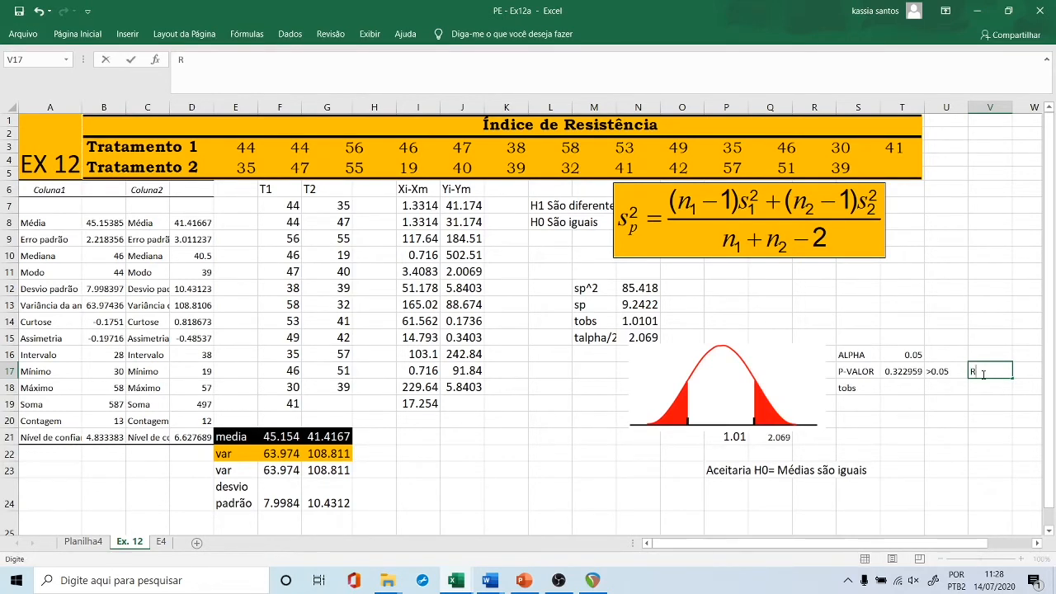
text(ejeitar H1 aceitar H0)
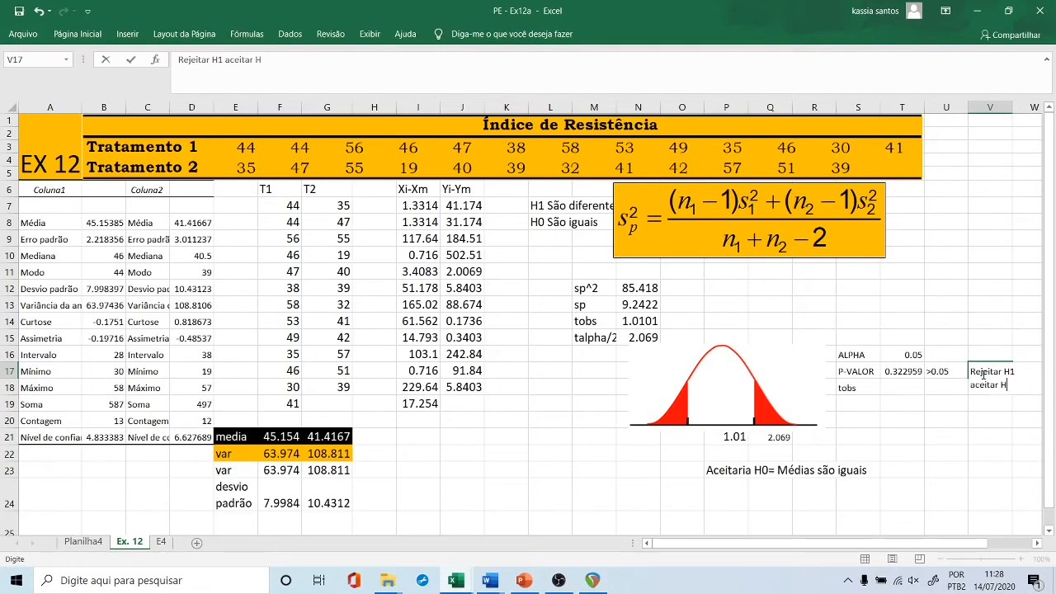
click(992, 405)
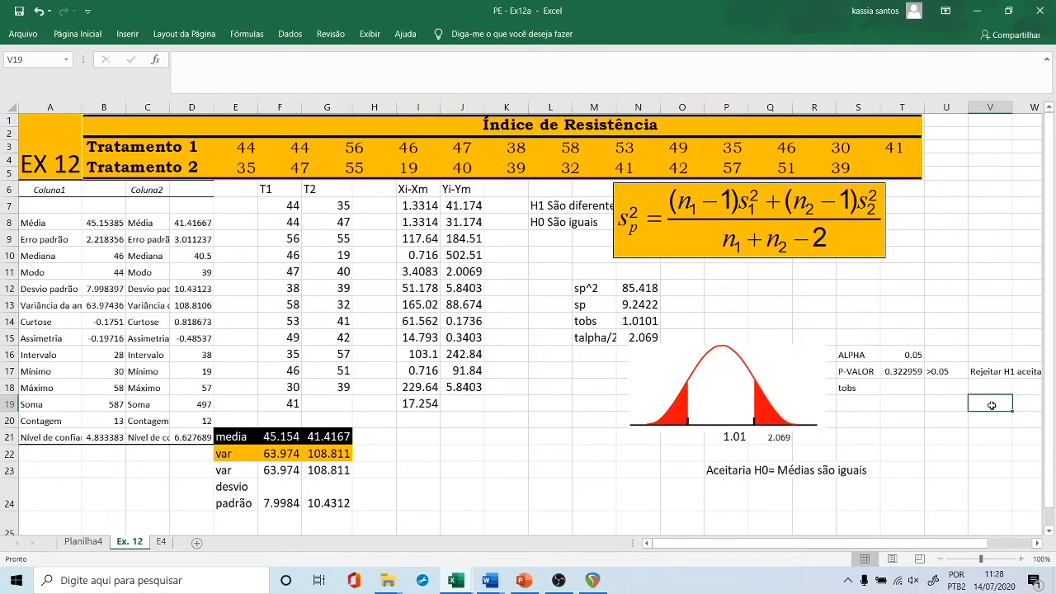
click(909, 373)
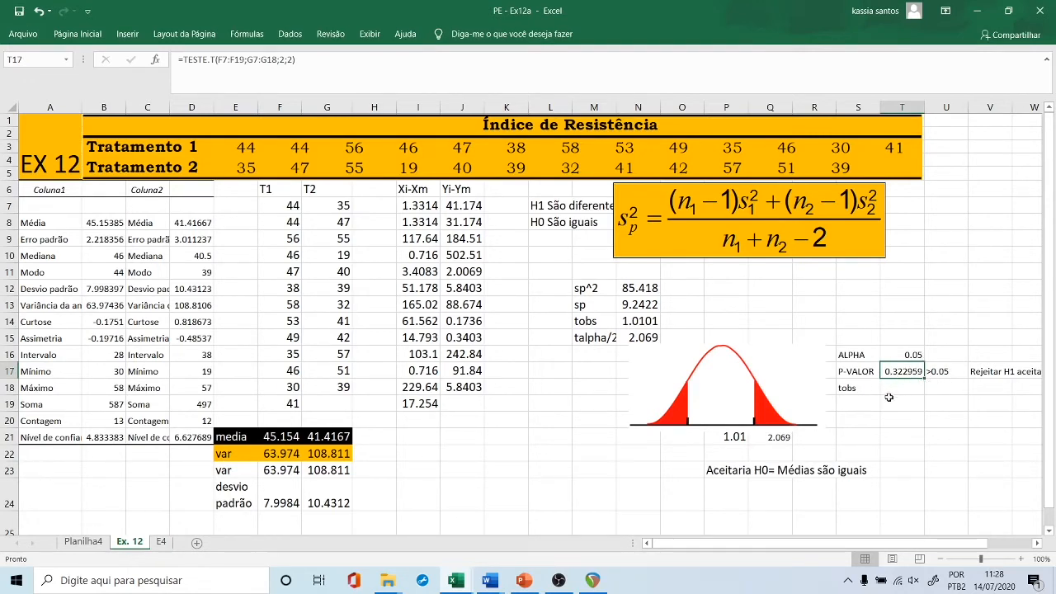
Calculate tobs in T18 from the p-value with the two-tailed inverse t function and 23 degrees of freedom: =INV.T.BC(T17;23).
click(857, 394)
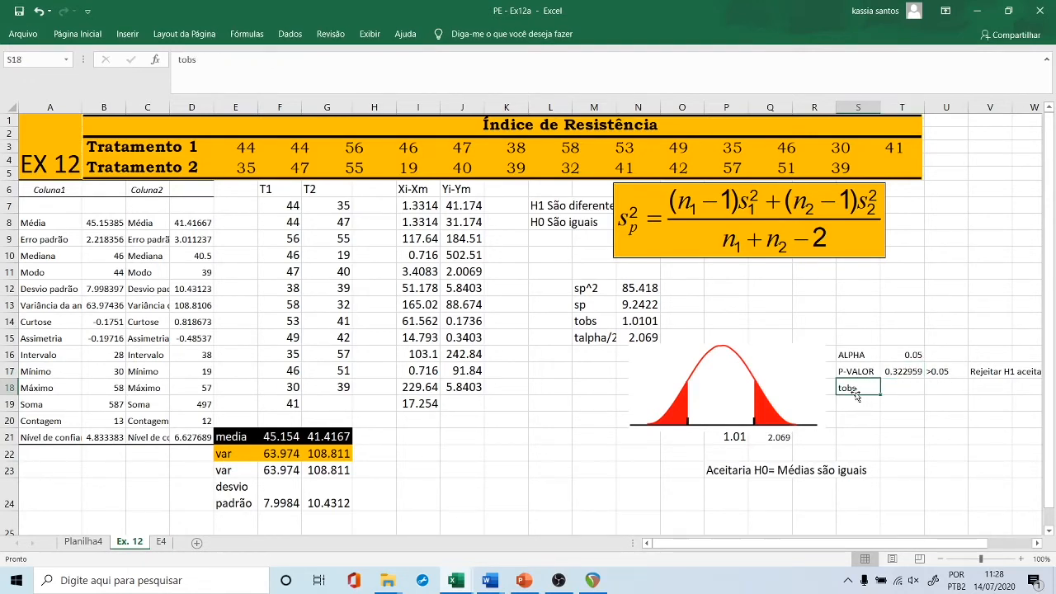
click(901, 372)
click(900, 394)
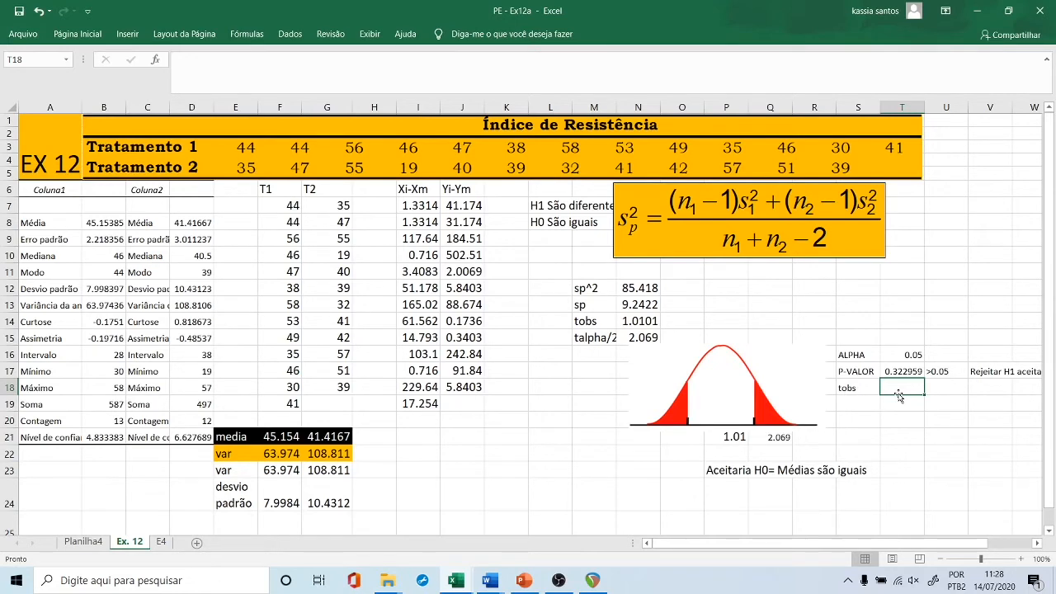
text(=inv)
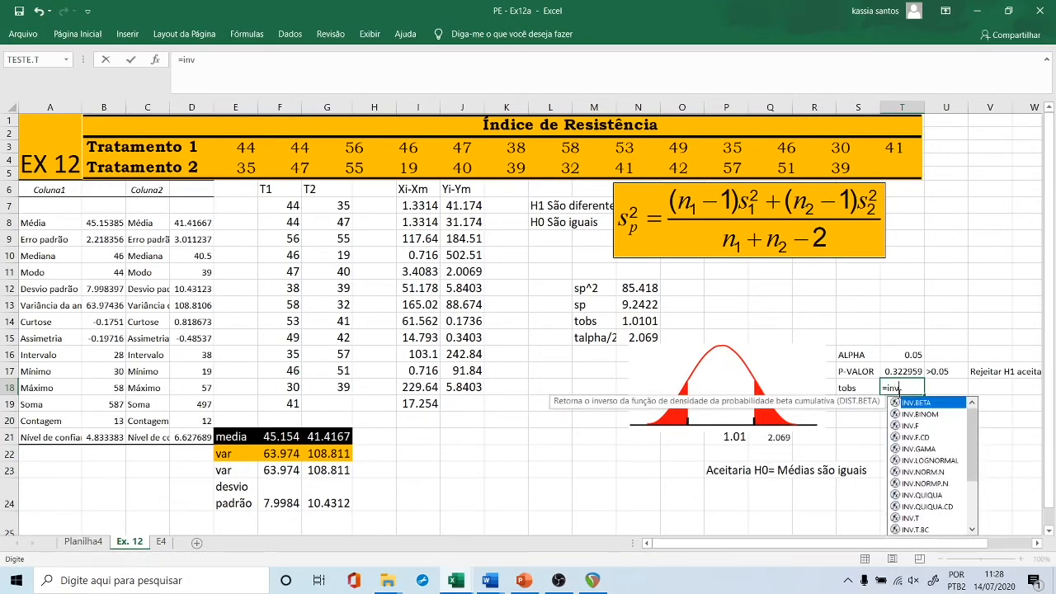
text(.t)
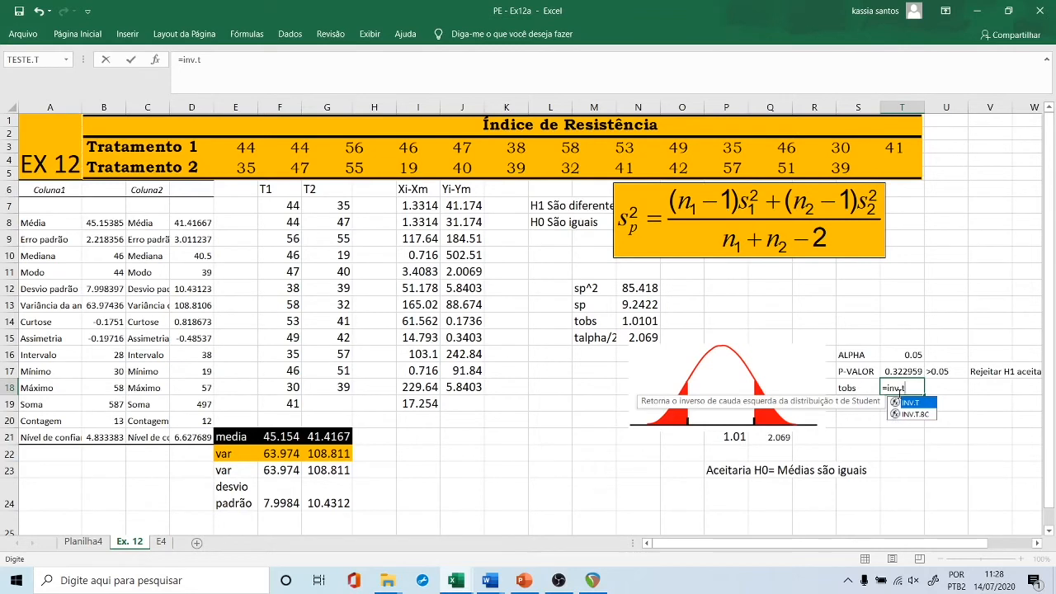
text(.)
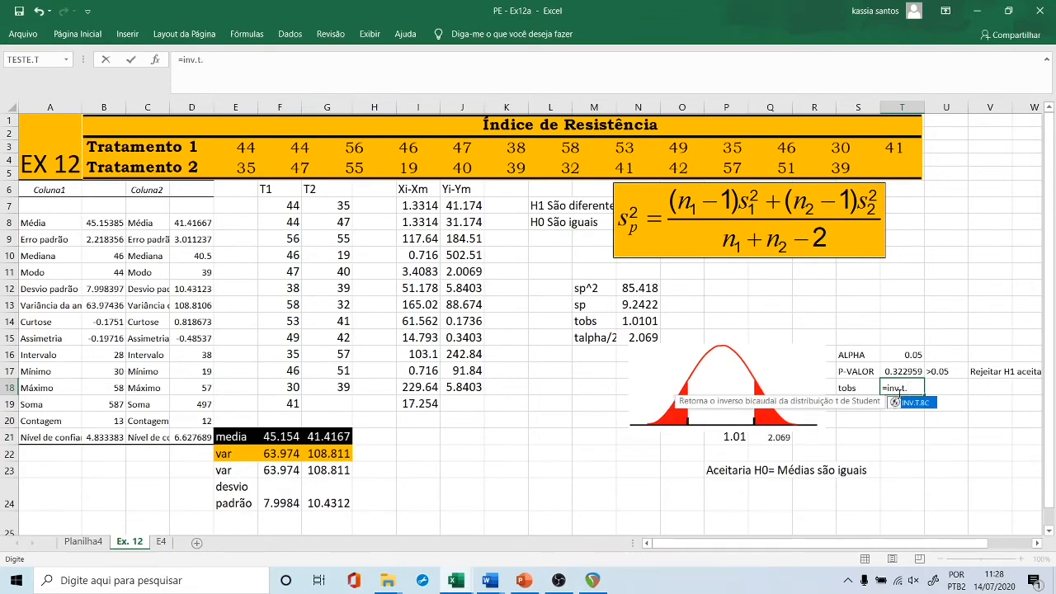
text(bc()
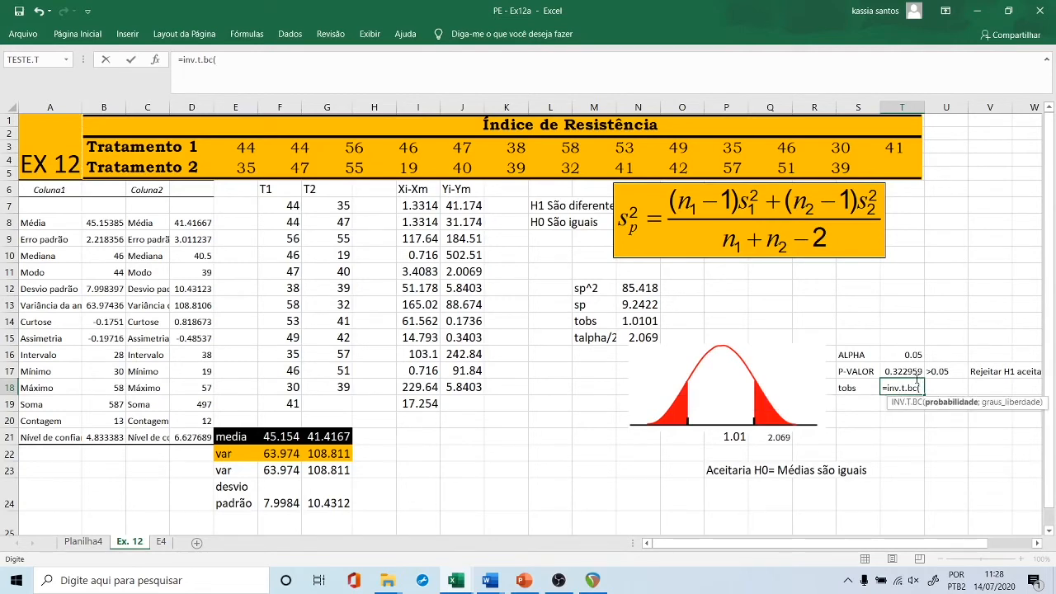
click(909, 372)
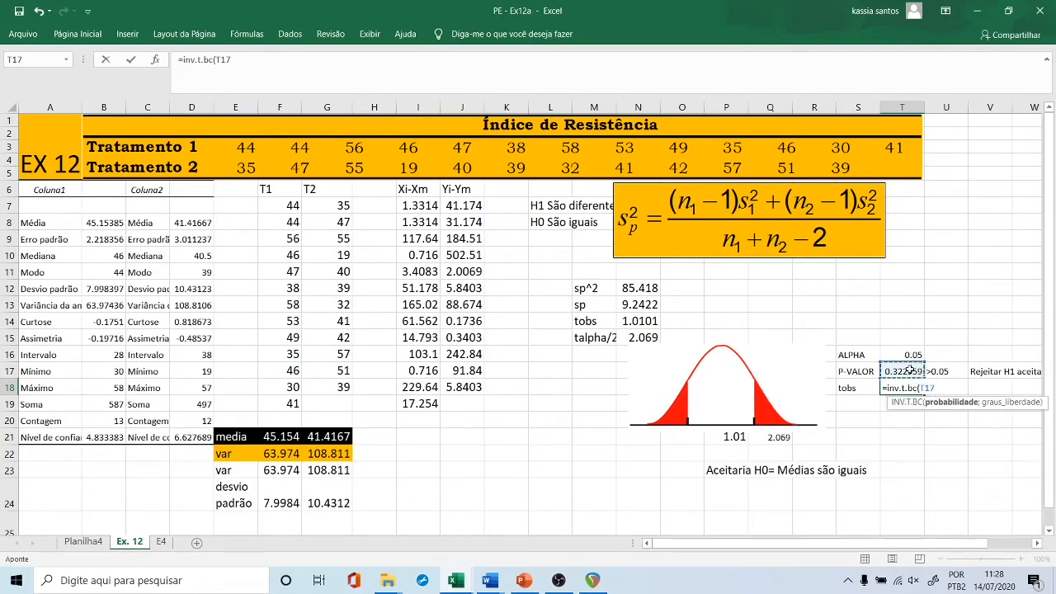
text(;)
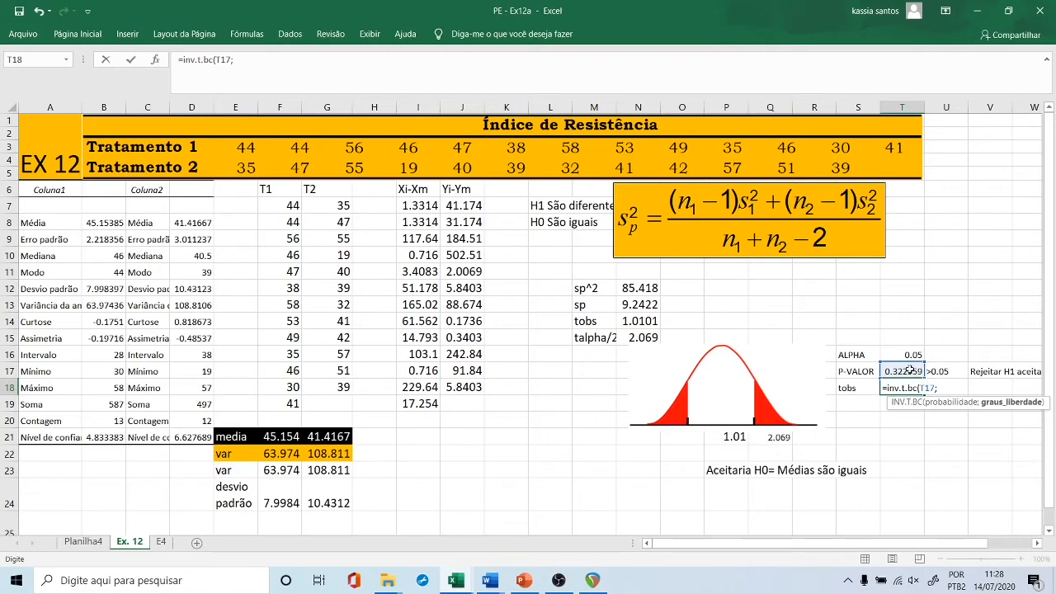
text(23))
key(Return)
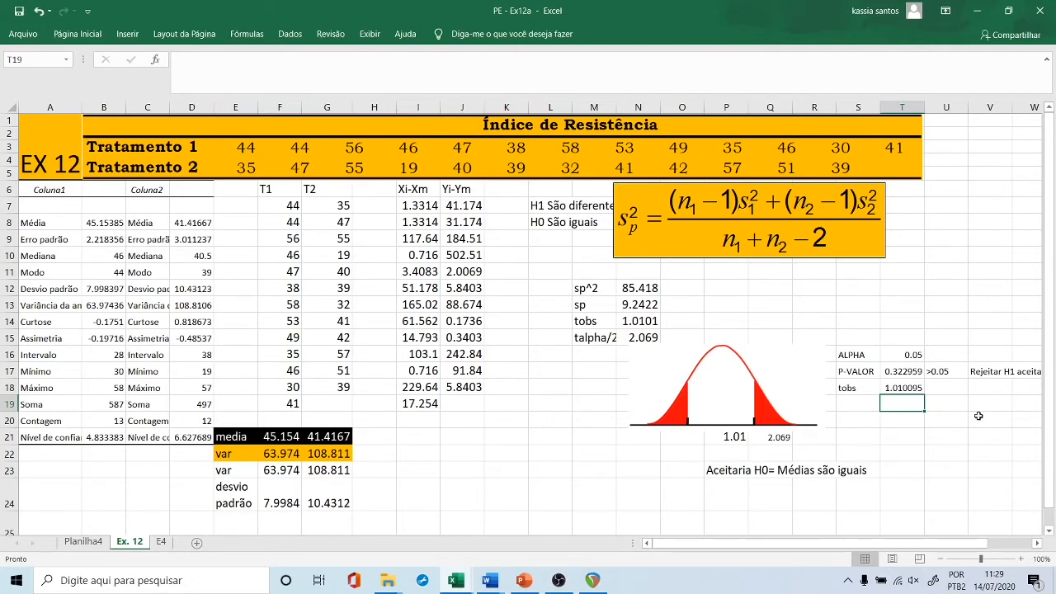
Label S19 "talfa/2" and calculate the critical t in T19 from alpha with 23 degrees of freedom: =INV.T.BC(T16;23).
click(857, 405)
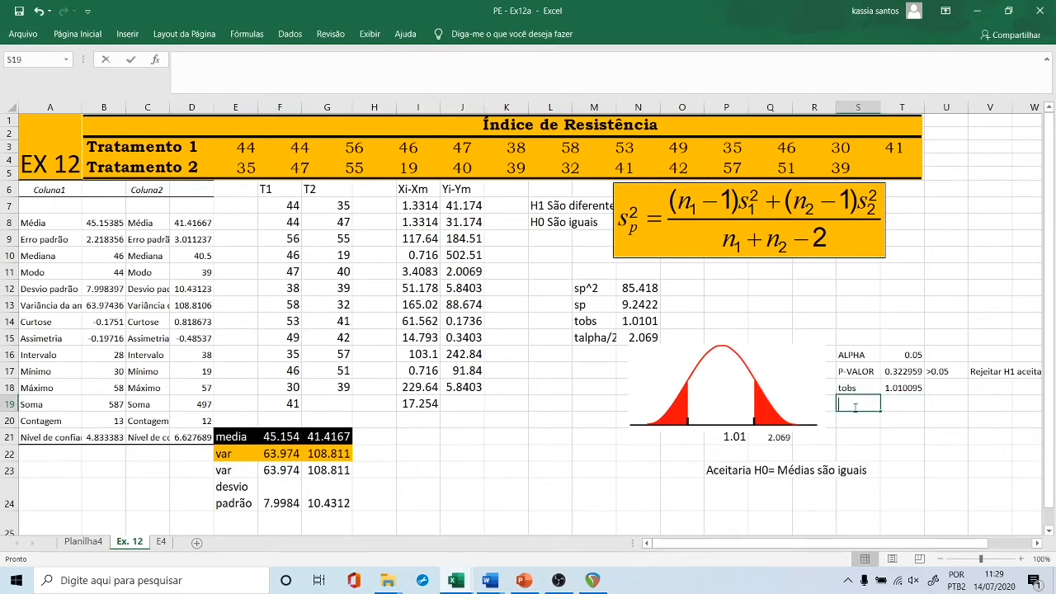
text(tal)
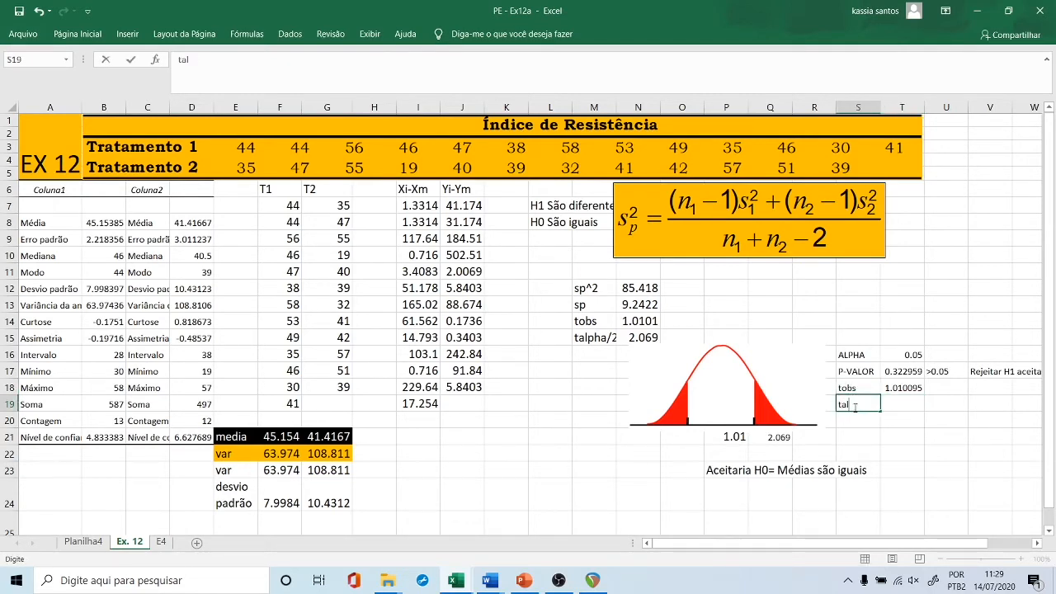
text(fa/2)
click(905, 409)
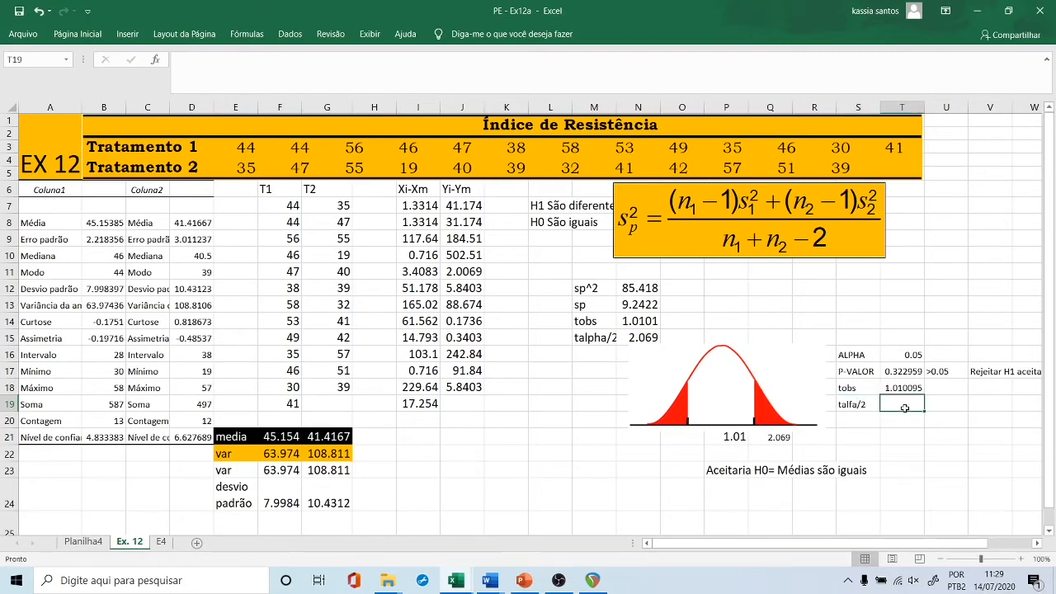
text(=inv)
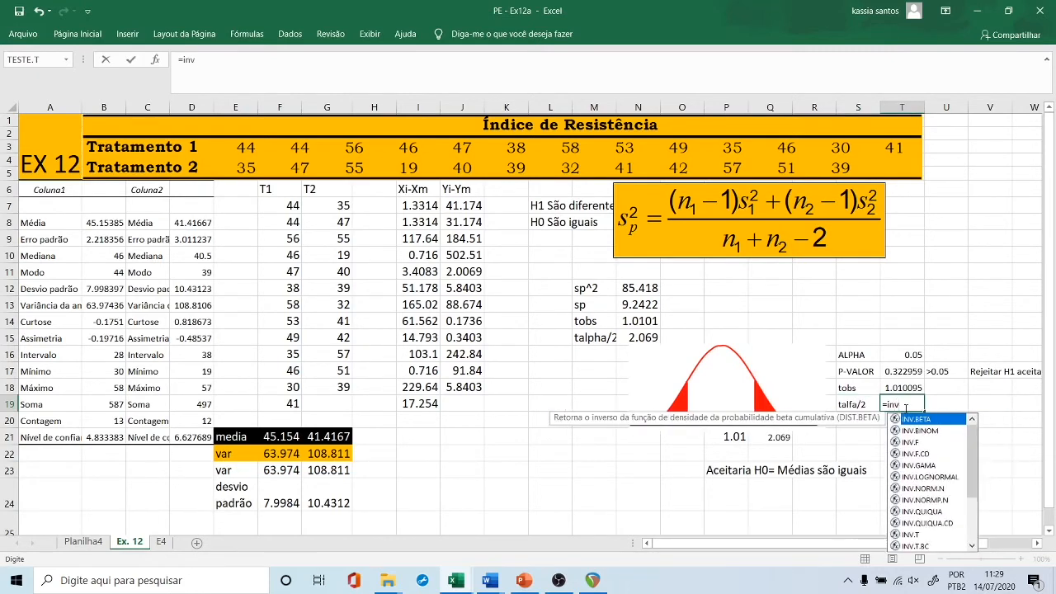
text(.t)
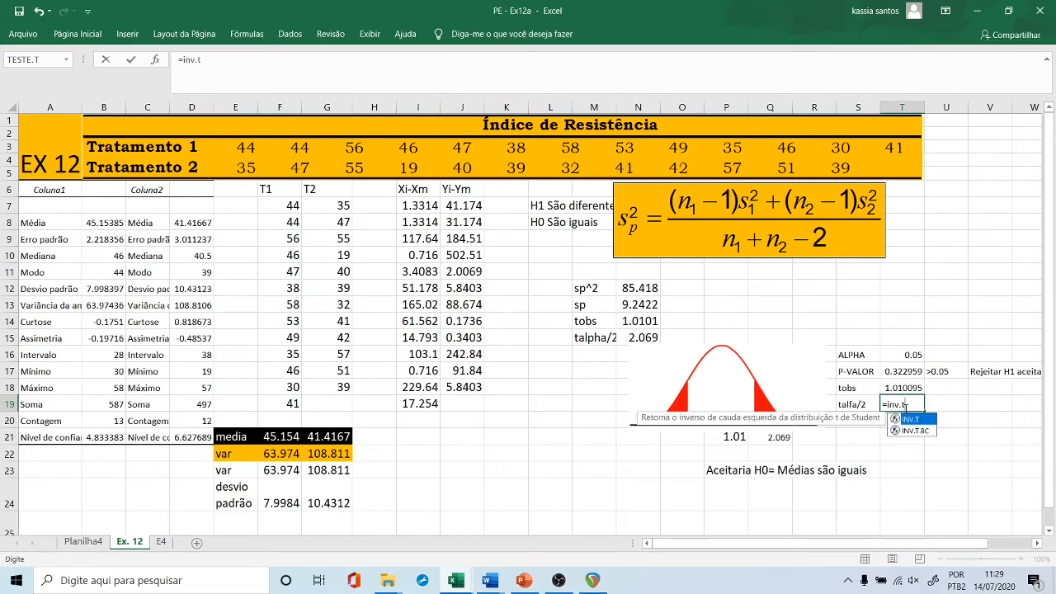
text(.b)
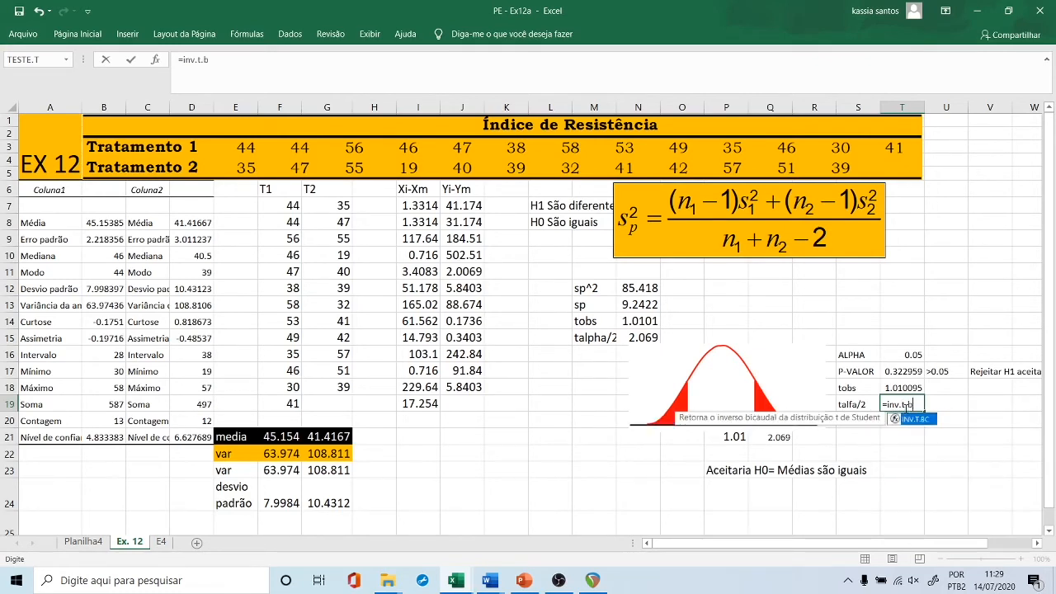
text(c()
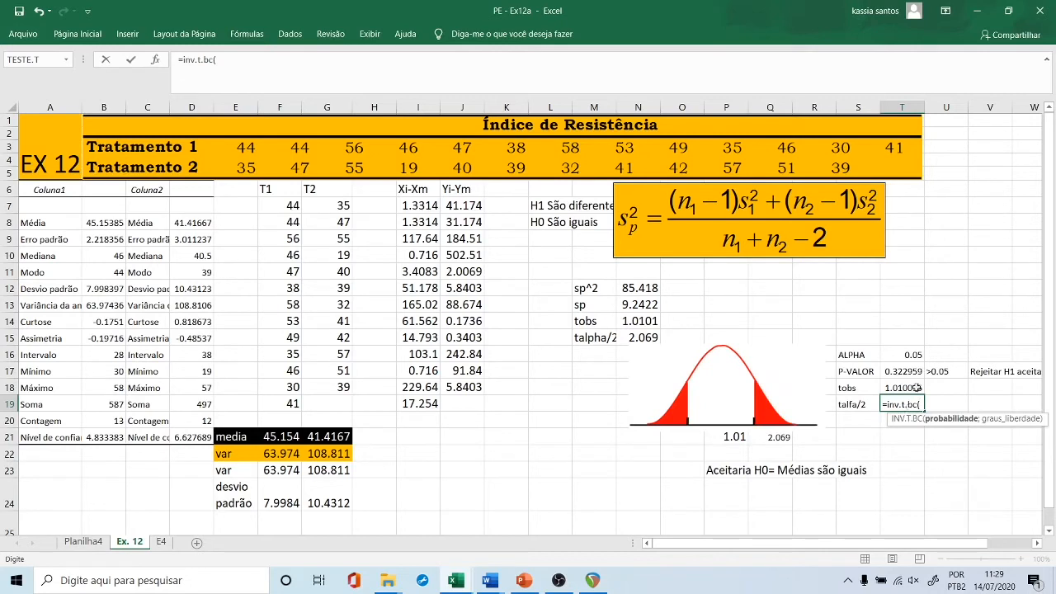
click(910, 353)
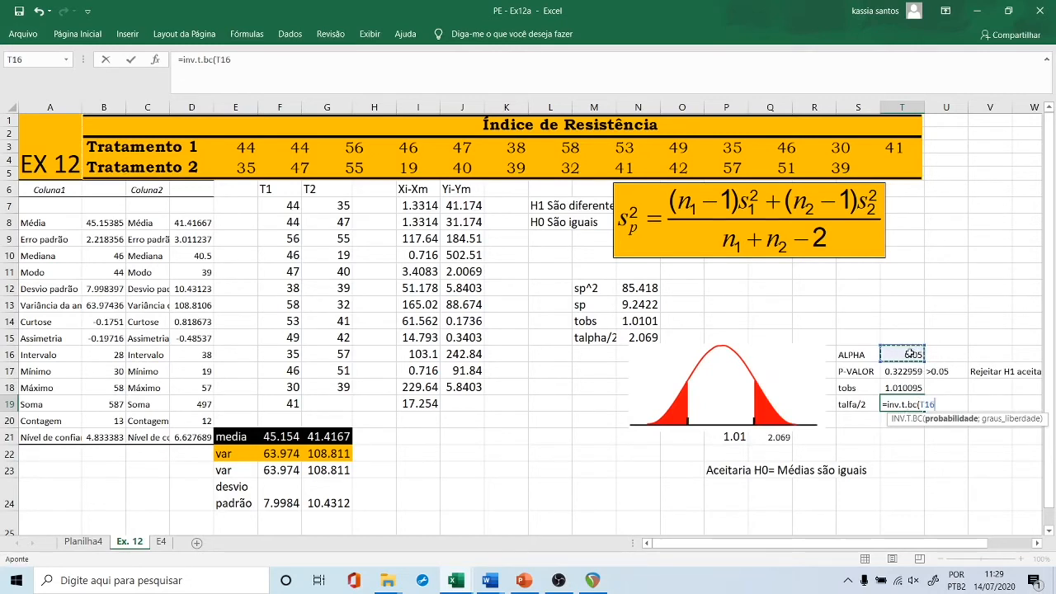
text(;23)
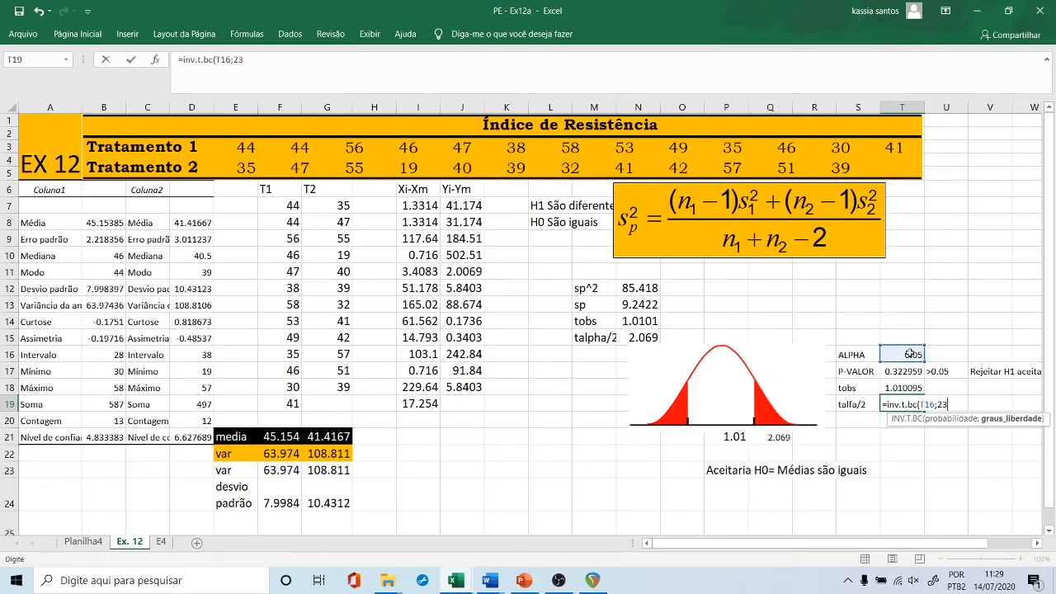
text())
key(Return)
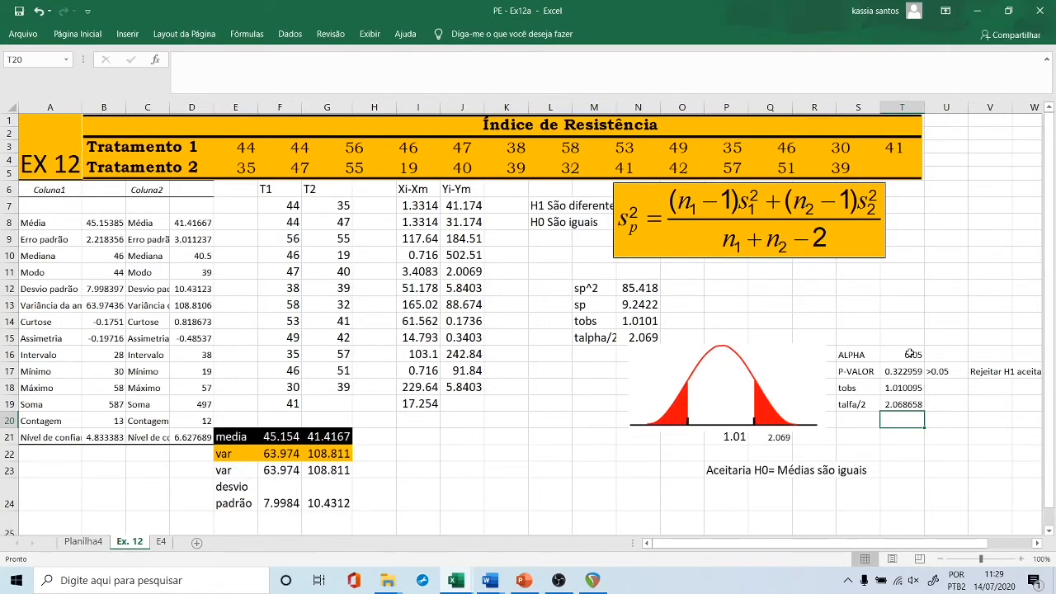
Review the talfa/2 and tobs formulas in T19 and T18 against the H0 hypothesis in L8.
click(935, 426)
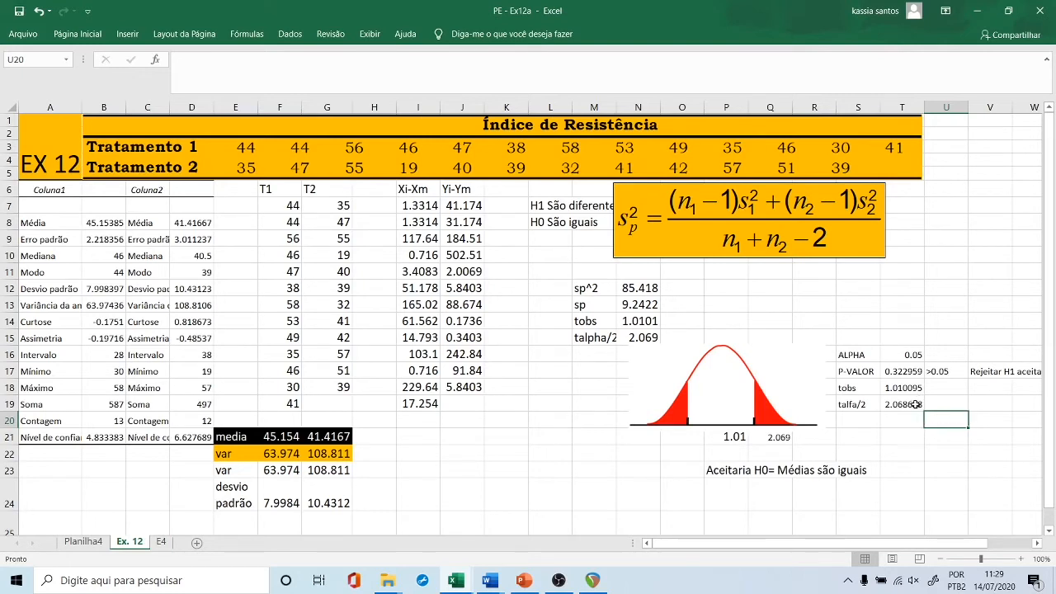
click(908, 404)
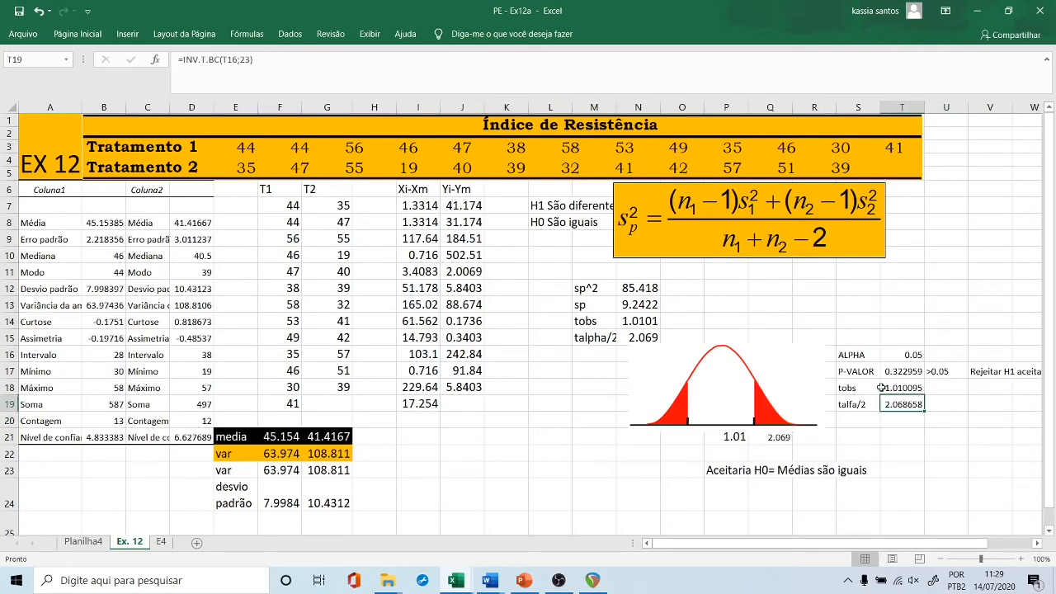
click(908, 387)
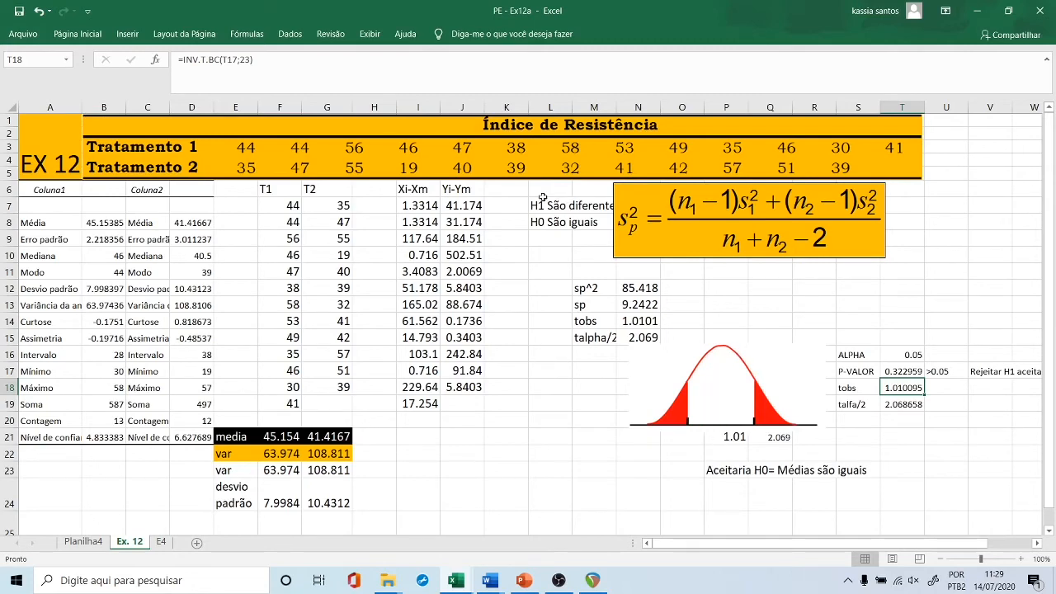
click(537, 235)
click(541, 222)
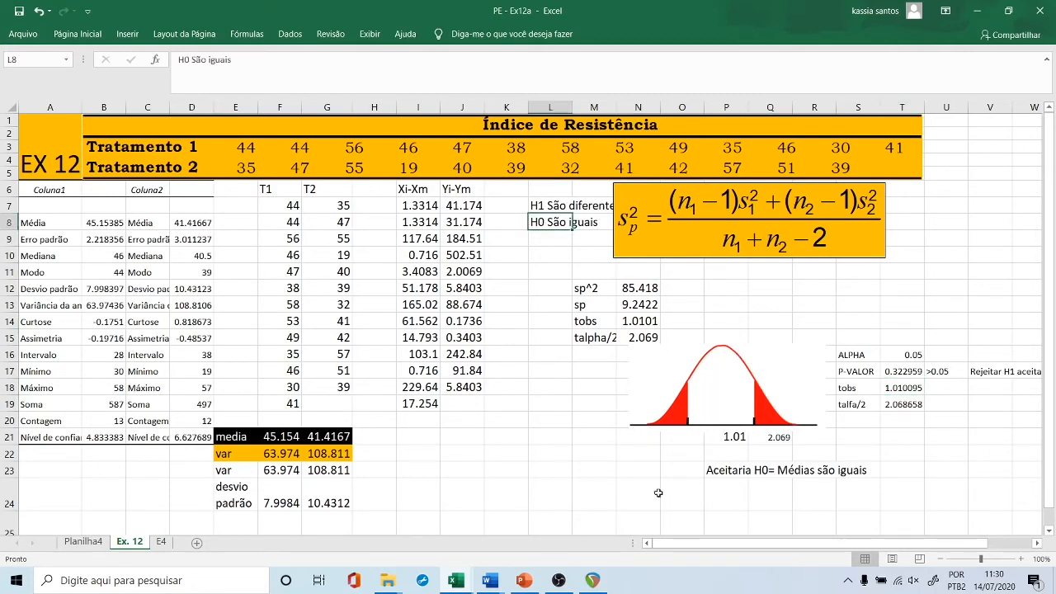